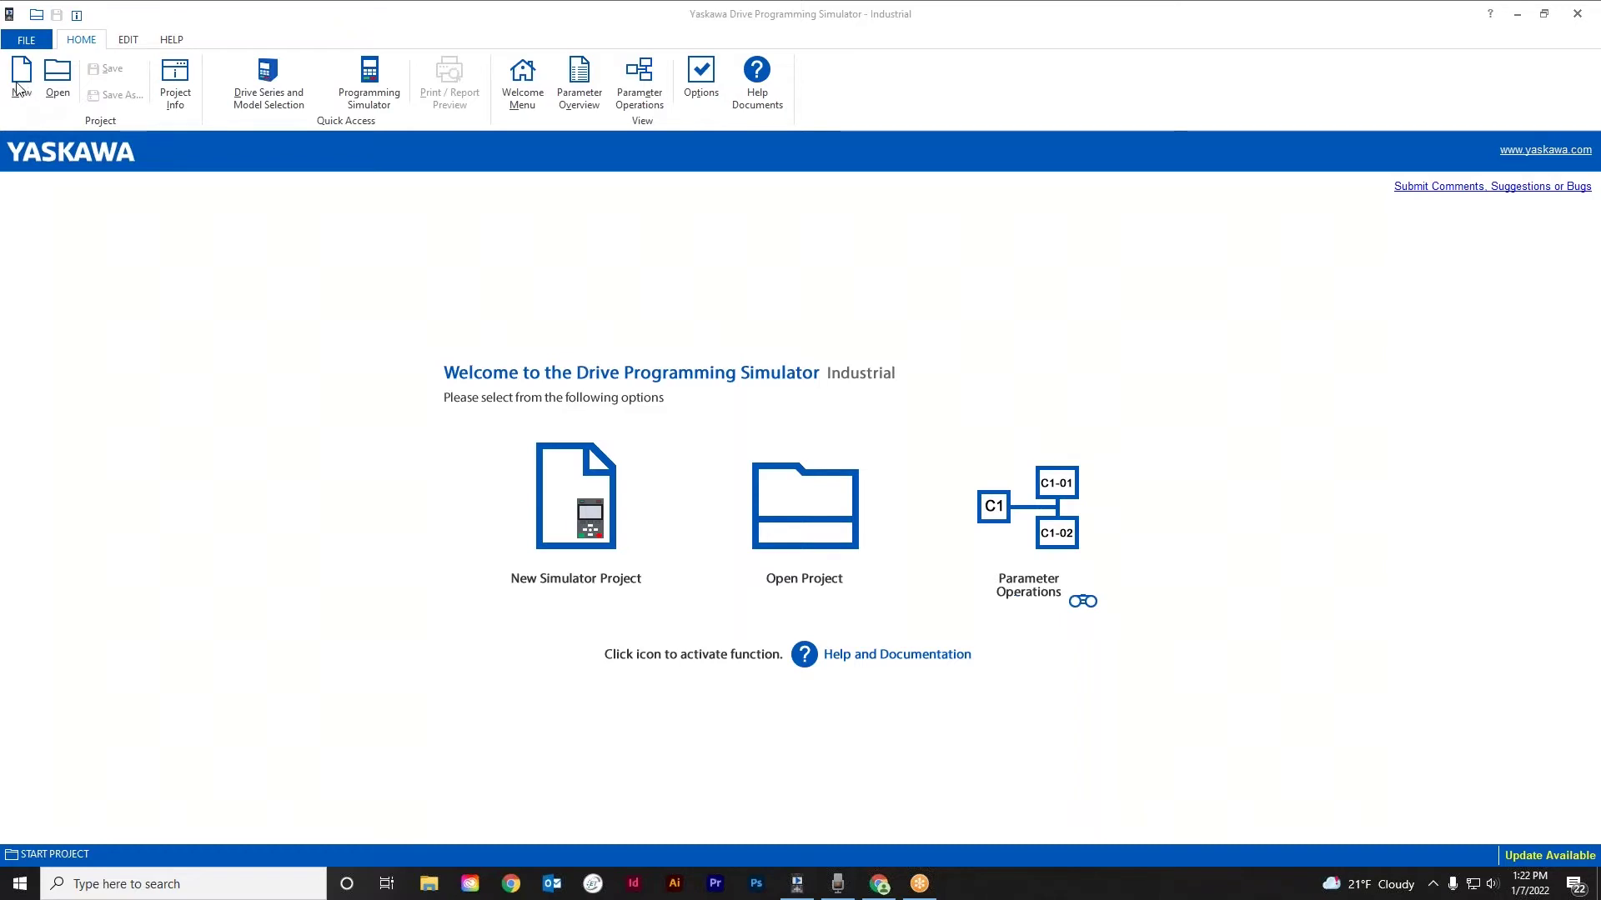
Step: Return to the welcome screen and start a new simulator project named 'test'
{"action": "left_click", "coordinate": [27, 44]}
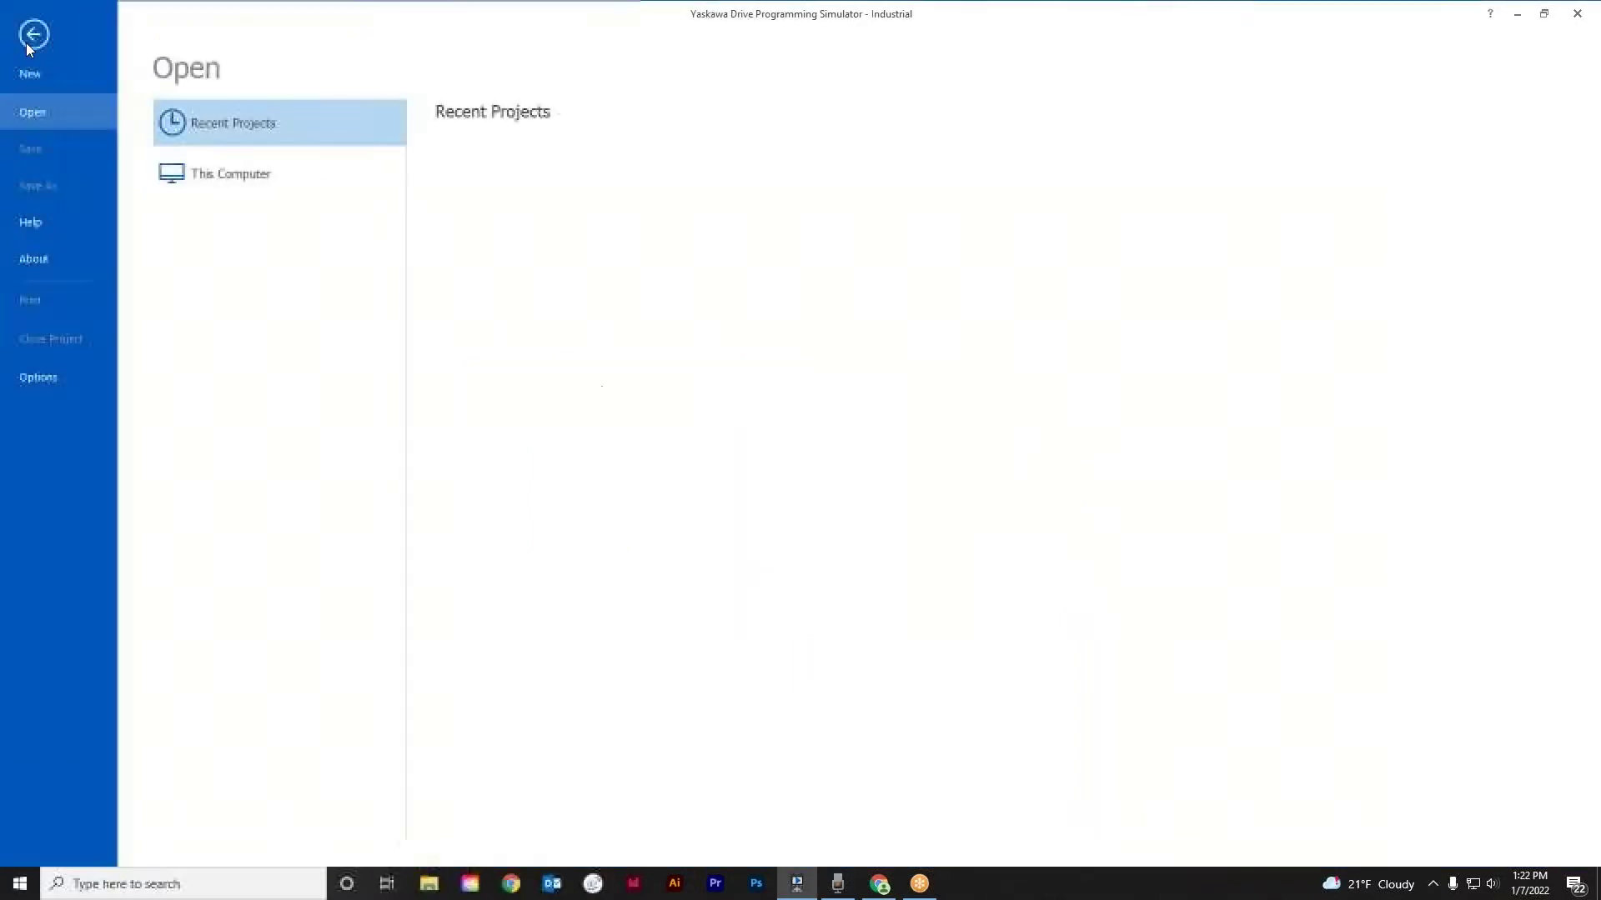
{"action": "left_click", "coordinate": [37, 36]}
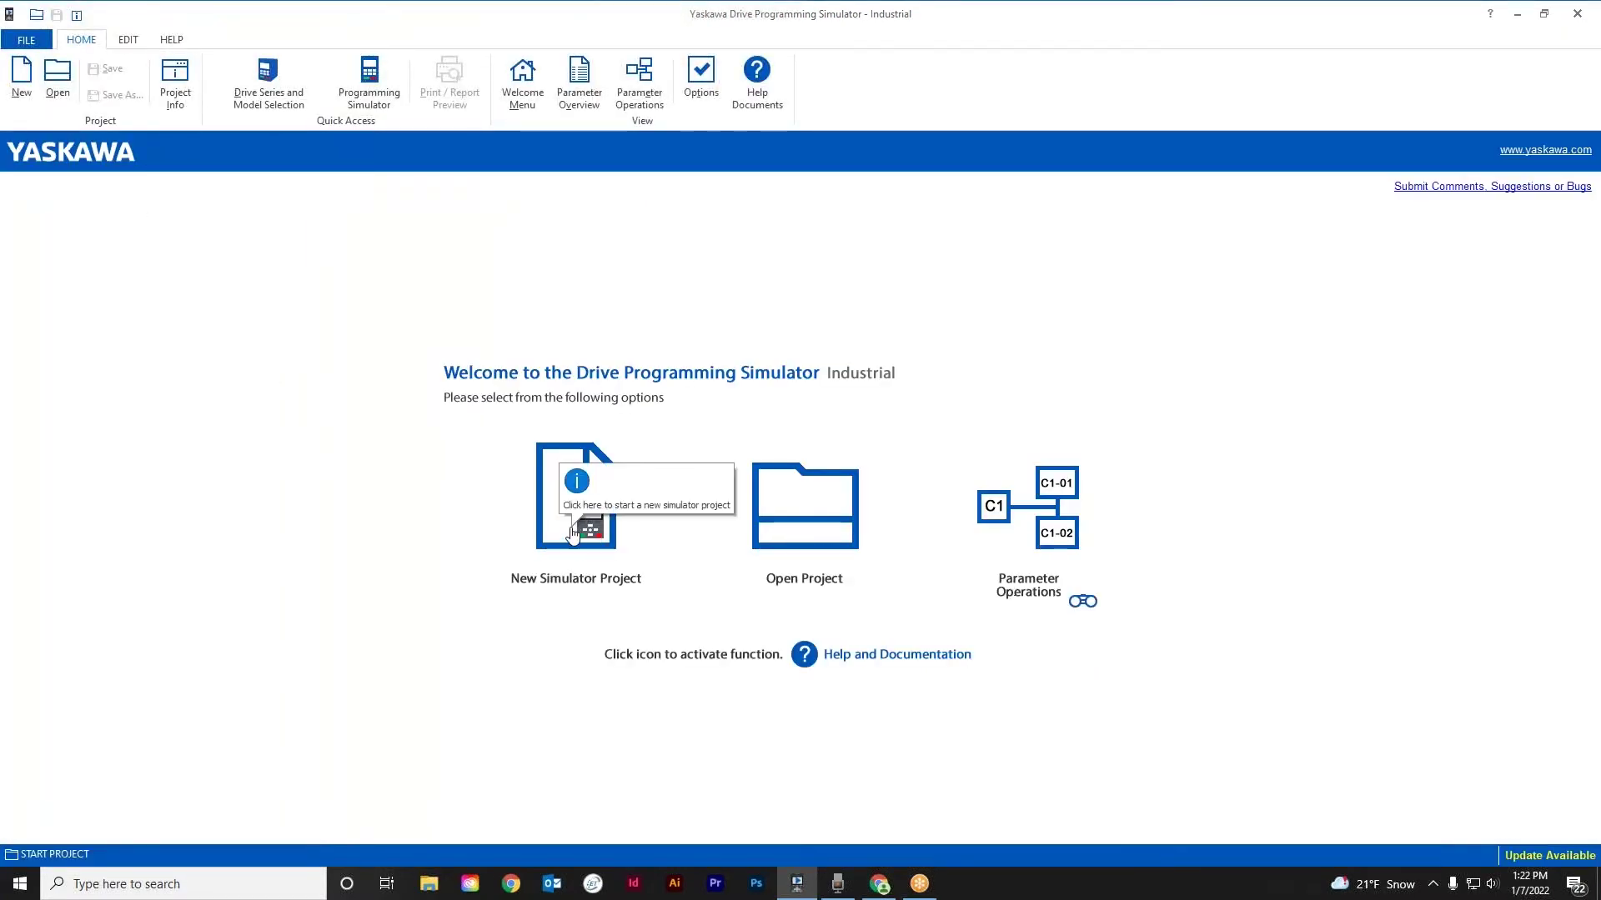
{"action": "left_click", "coordinate": [573, 534]}
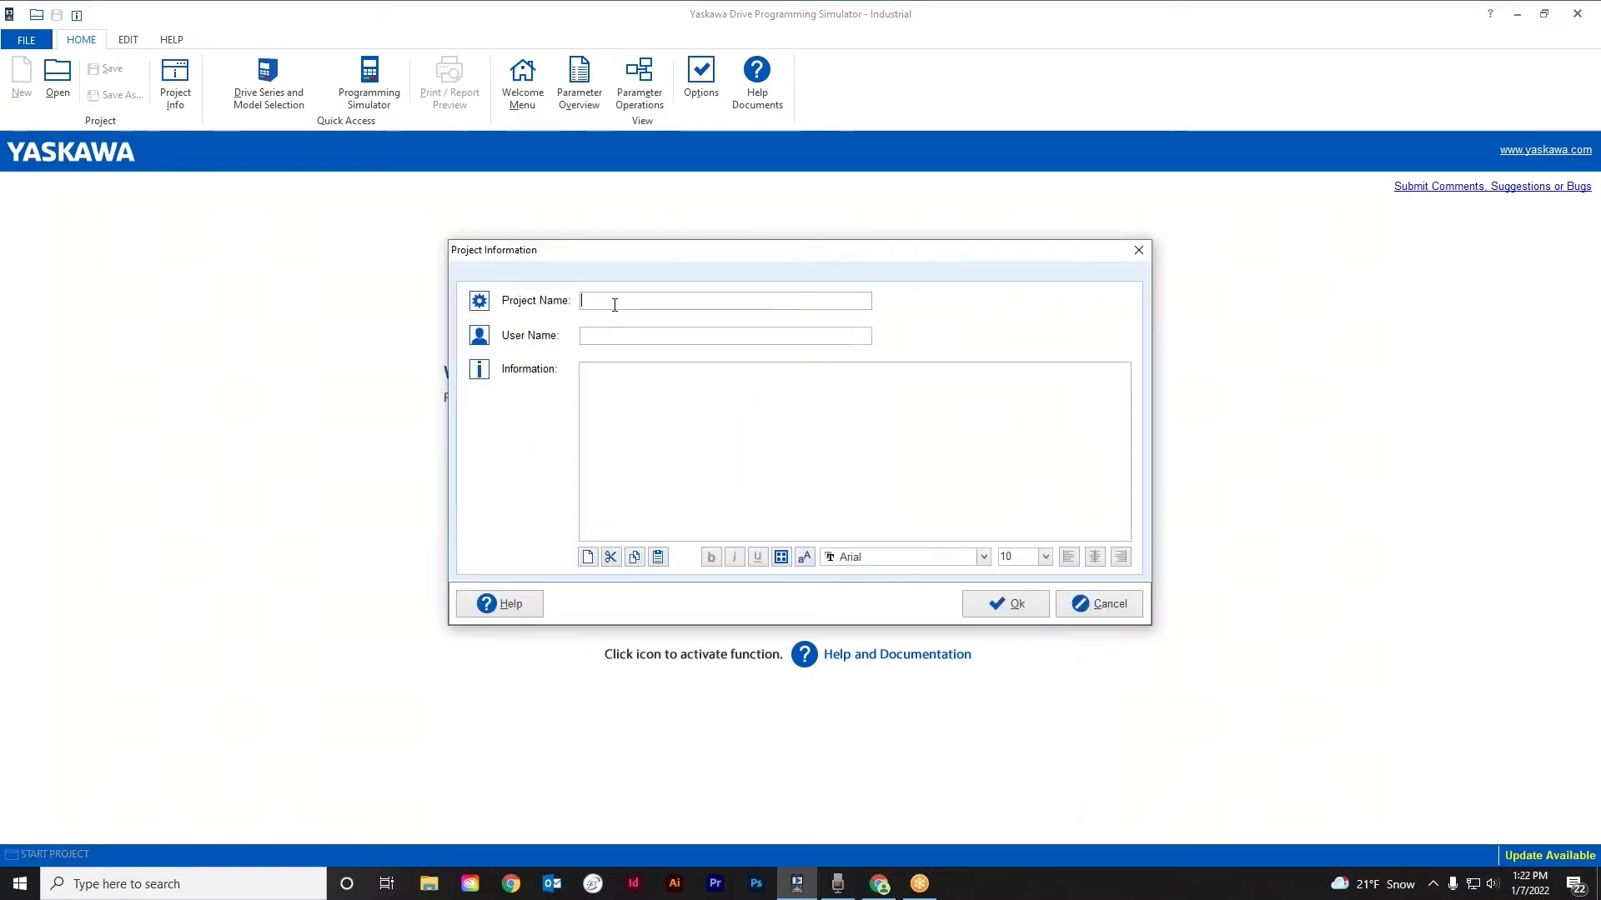
{"action": "type", "text": "test"}
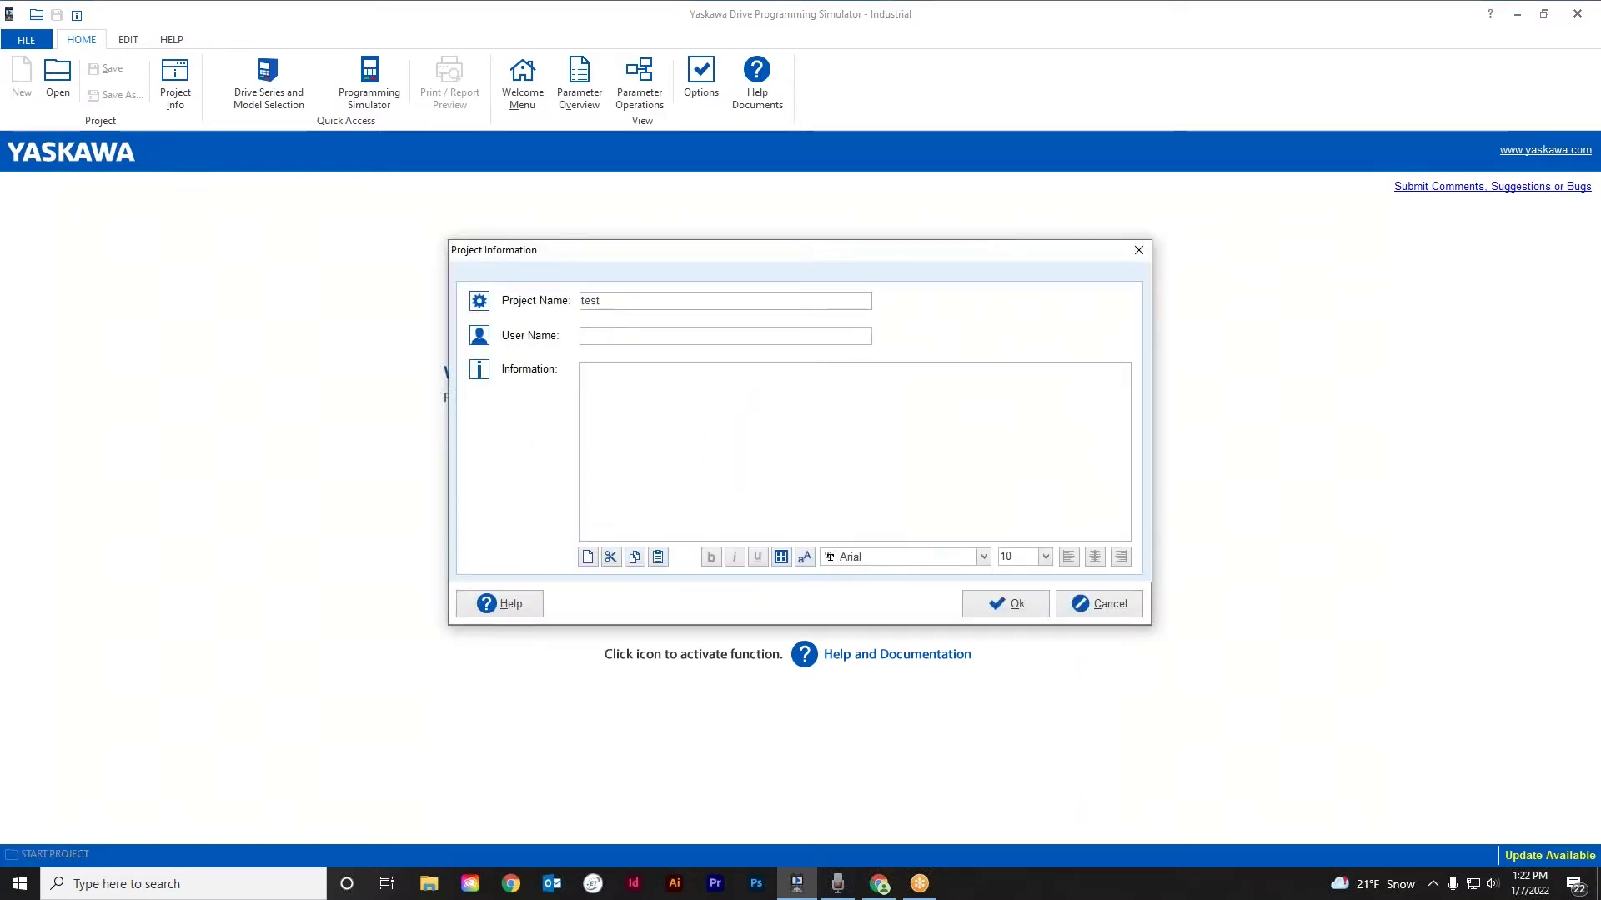
Step: Confirm the 'test' project details, then select drive series GA500 and model CIPR-GA50*4004 (0x93)
{"action": "left_click", "coordinate": [990, 608]}
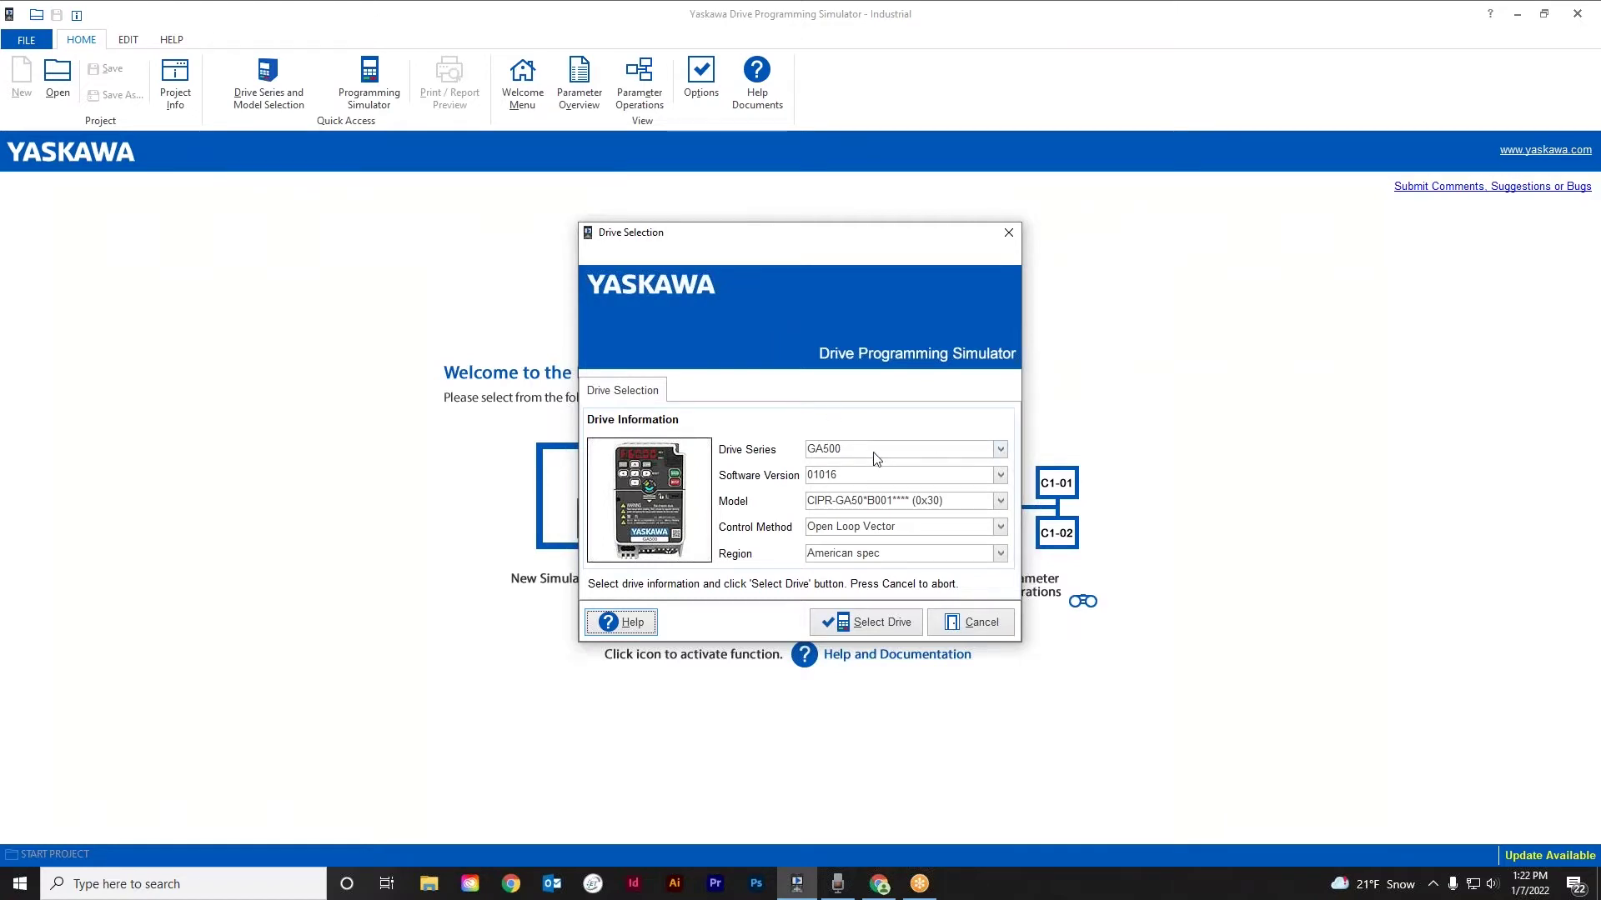
{"action": "left_click", "coordinate": [1000, 450]}
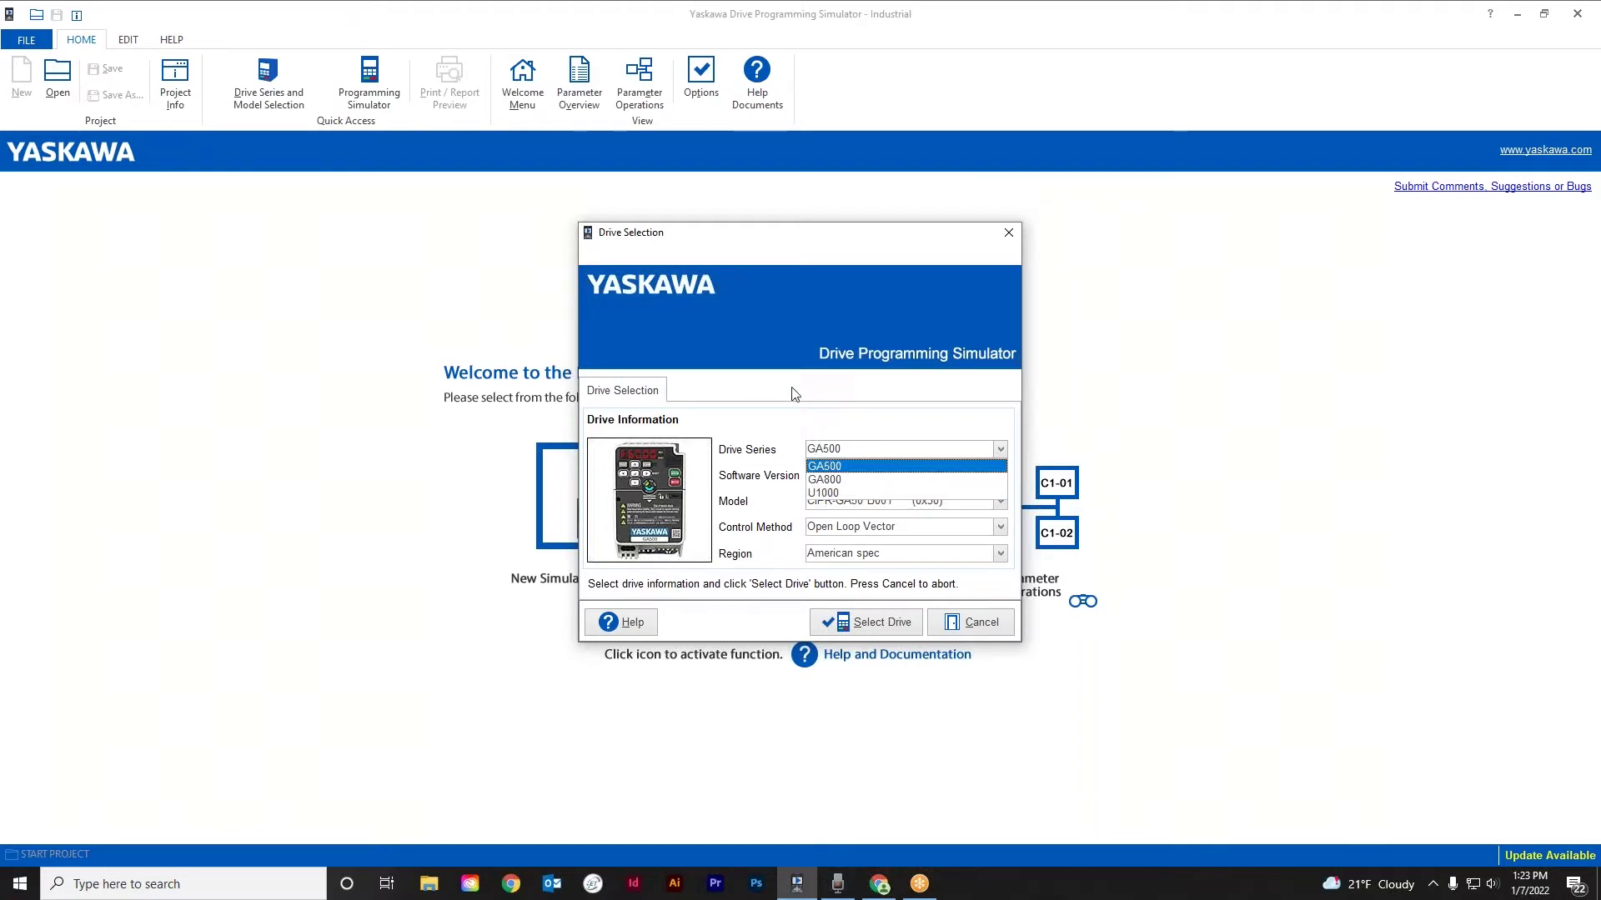
{"action": "left_click", "coordinate": [836, 466]}
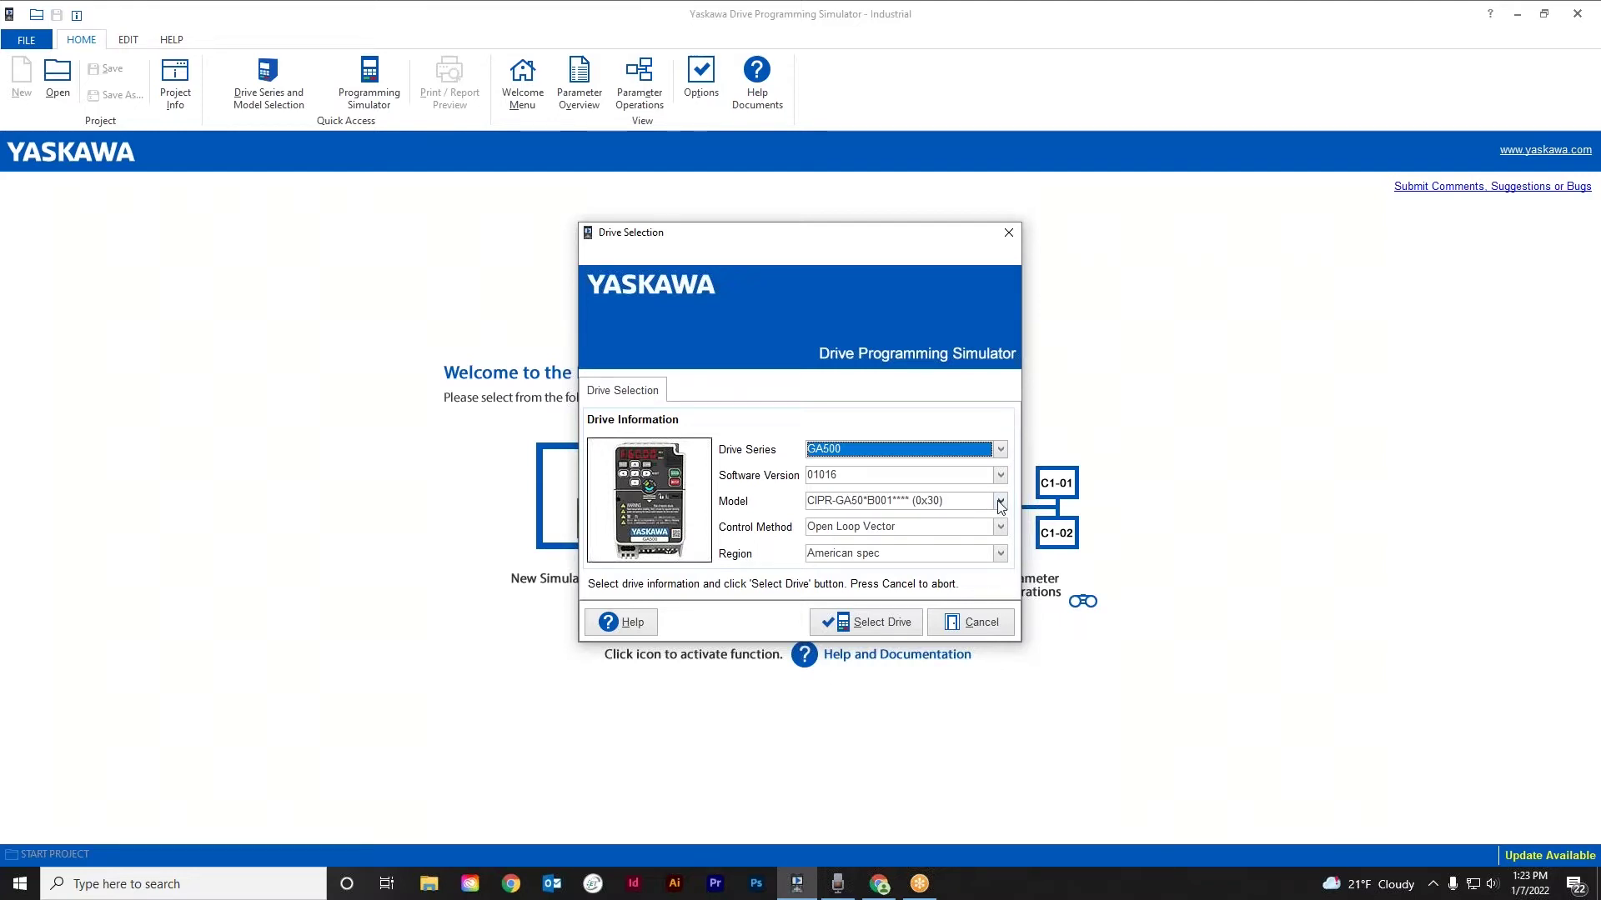
{"action": "left_click", "coordinate": [1000, 502]}
{"action": "scroll", "coordinate": [900, 546], "scroll_direction": "down", "scroll_amount": 4}
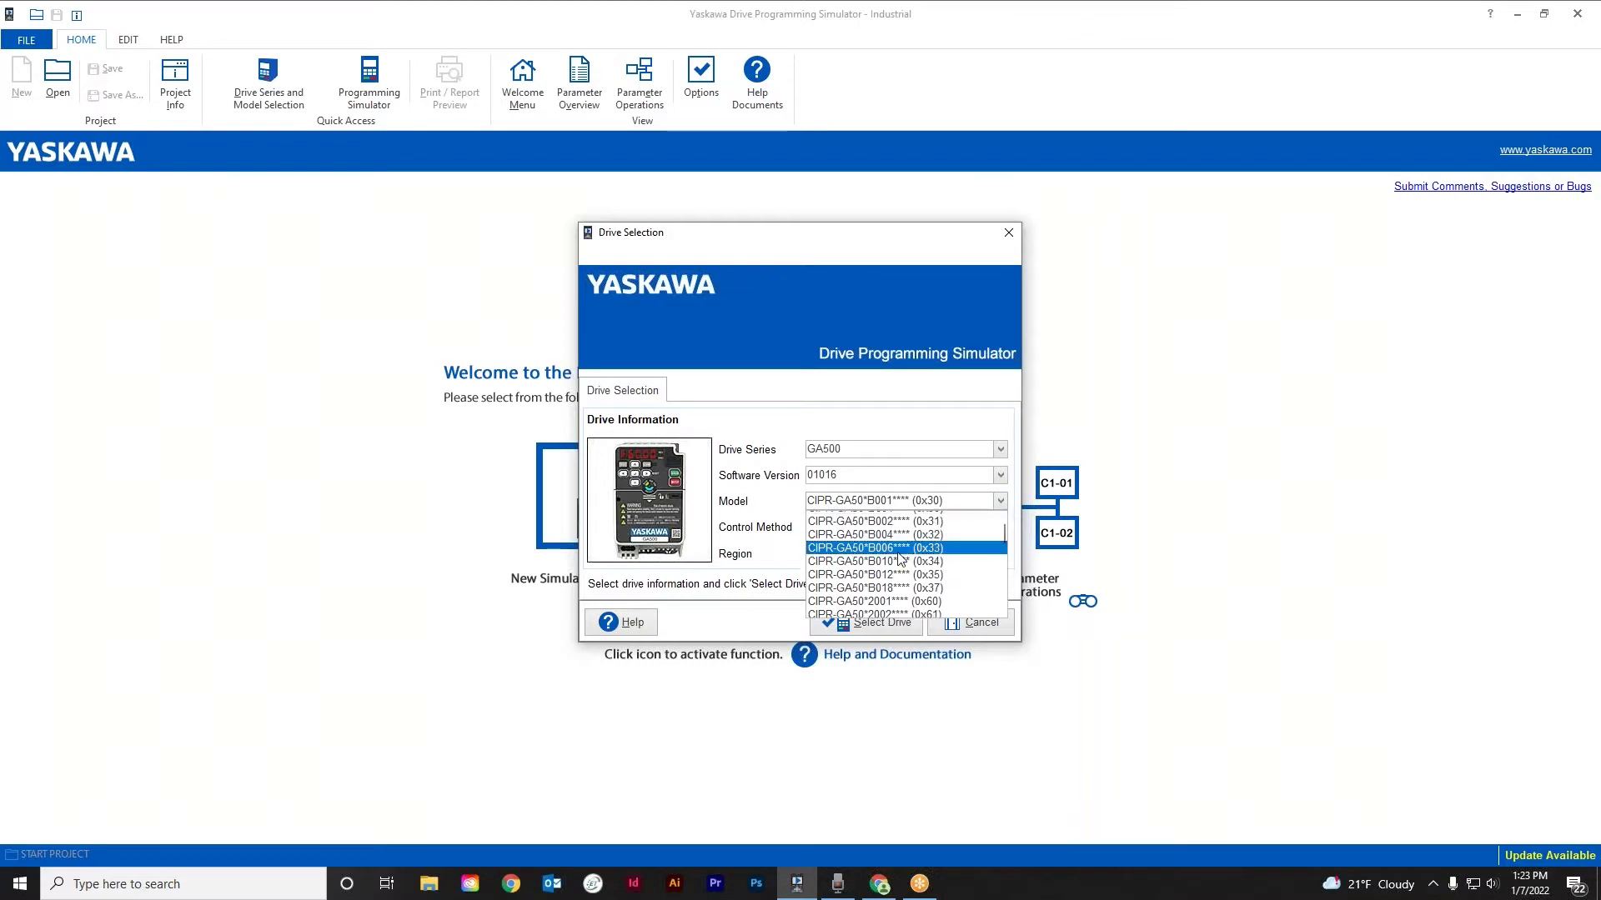
{"action": "scroll", "coordinate": [899, 557], "scroll_direction": "down", "scroll_amount": 6}
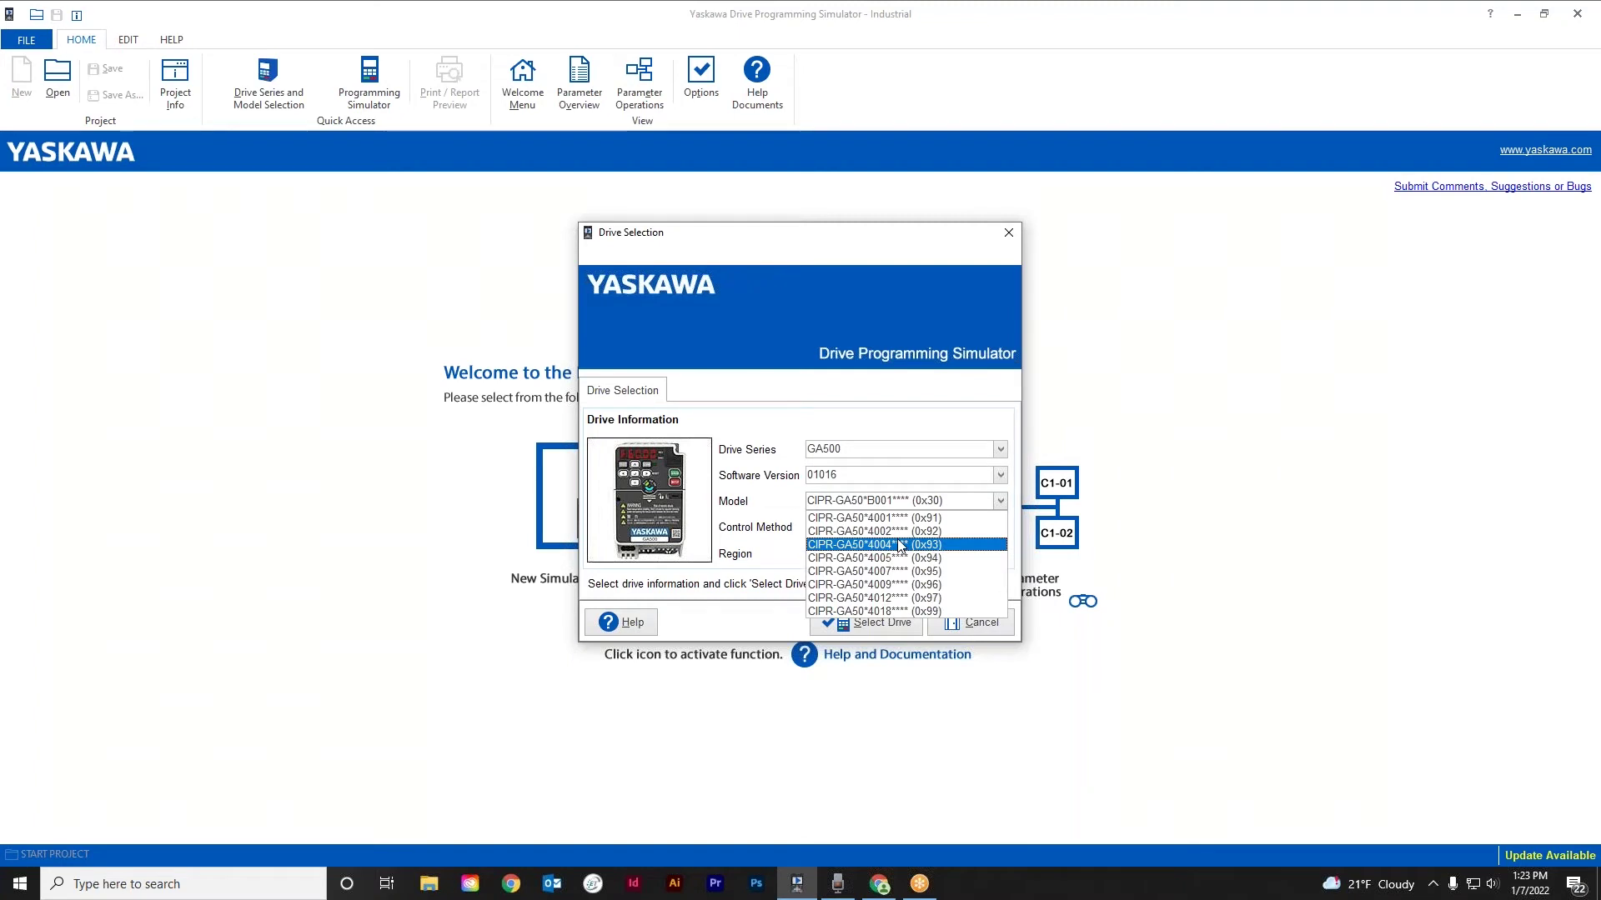
{"action": "left_click", "coordinate": [900, 546]}
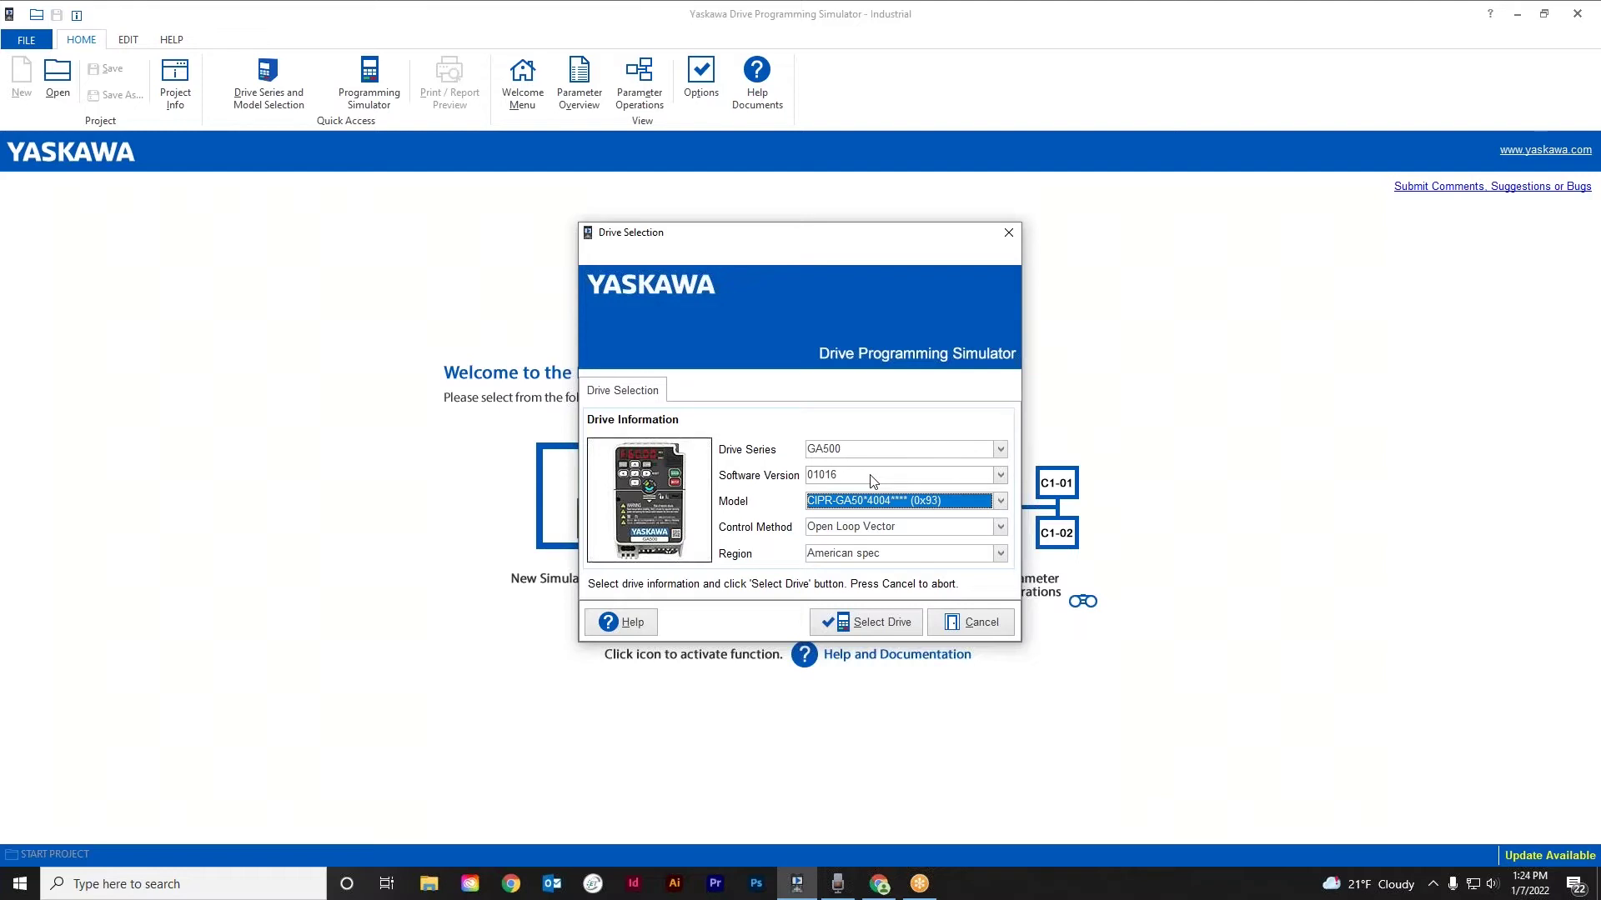
Step: Keep software 01016, Open Loop Vector and American spec, then select the GA500 drive
{"action": "left_click", "coordinate": [1000, 476]}
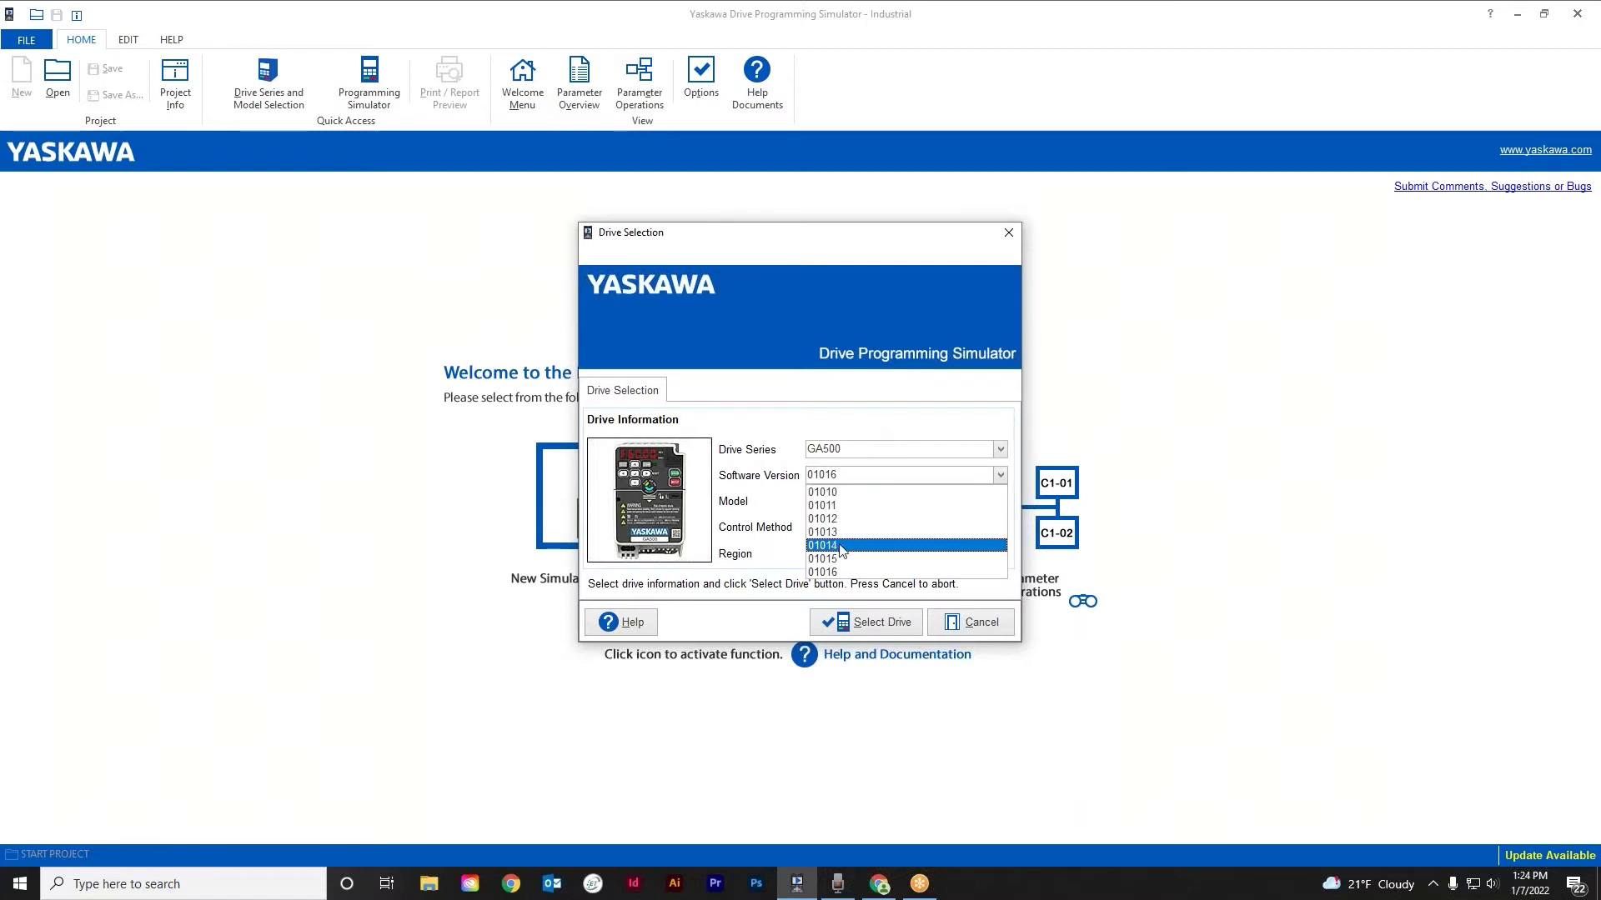
{"action": "left_click", "coordinate": [837, 573]}
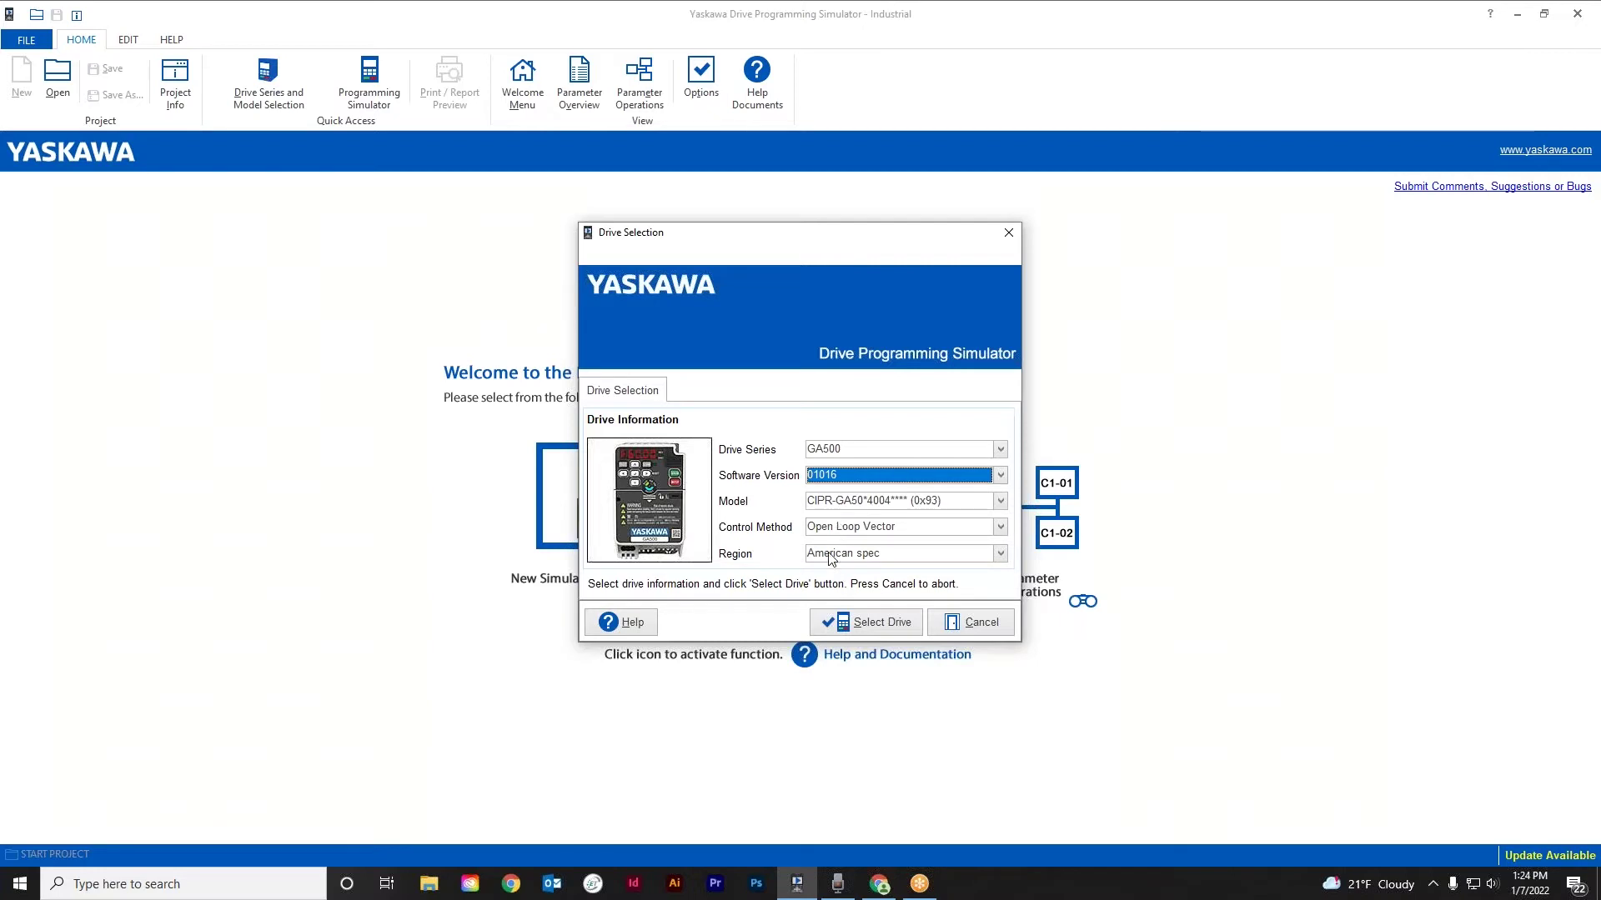
{"action": "left_click", "coordinate": [1003, 528]}
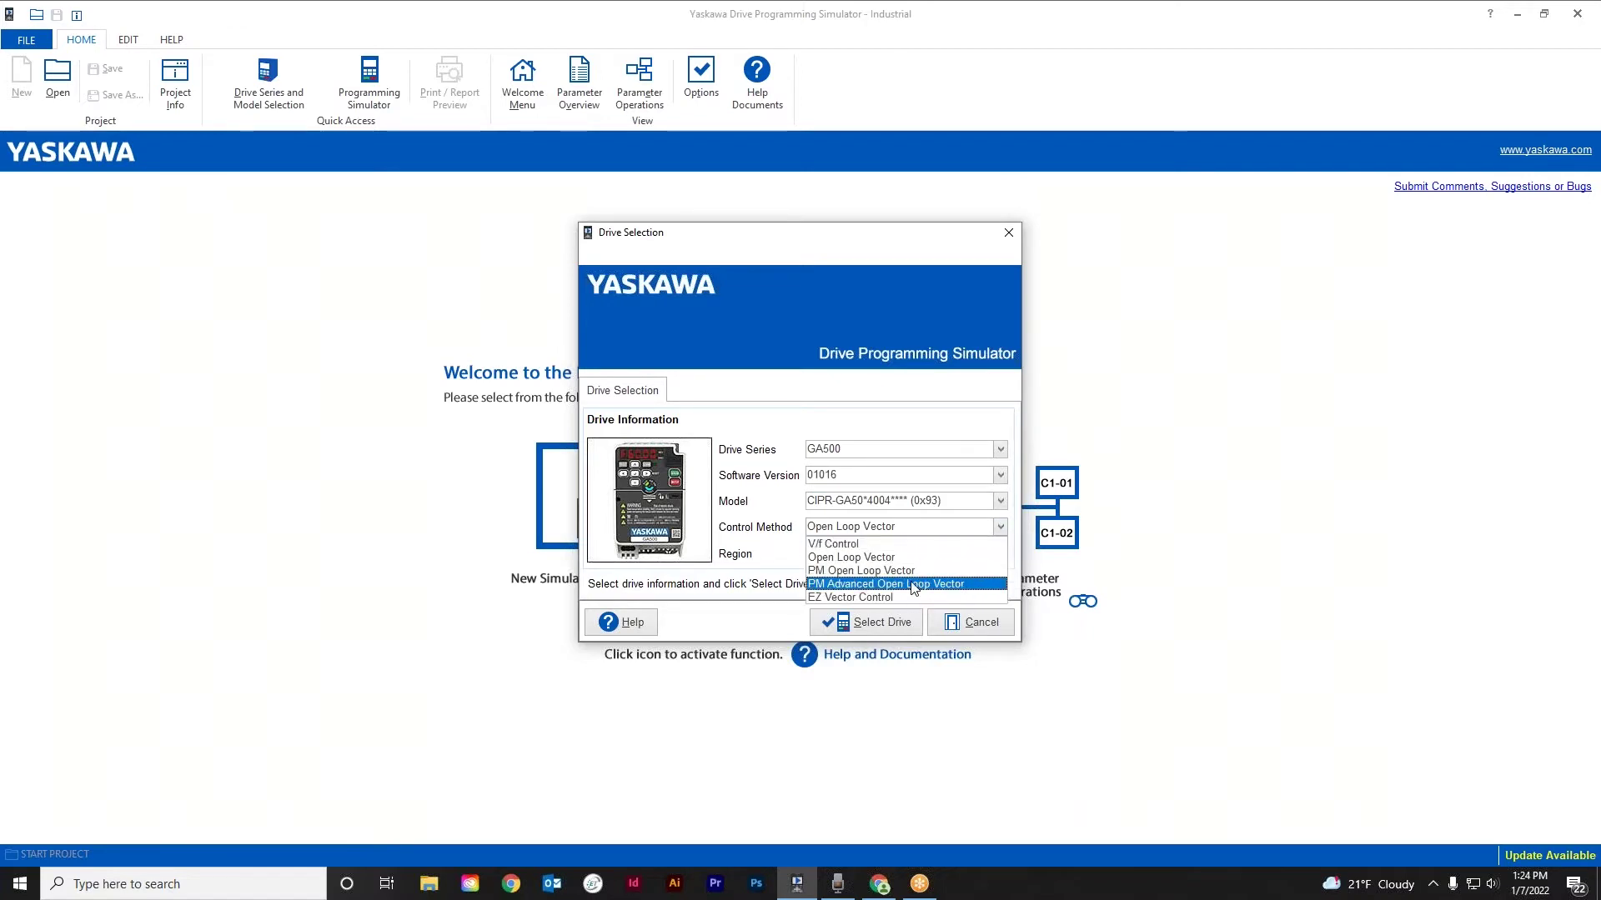
{"action": "left_click", "coordinate": [890, 557]}
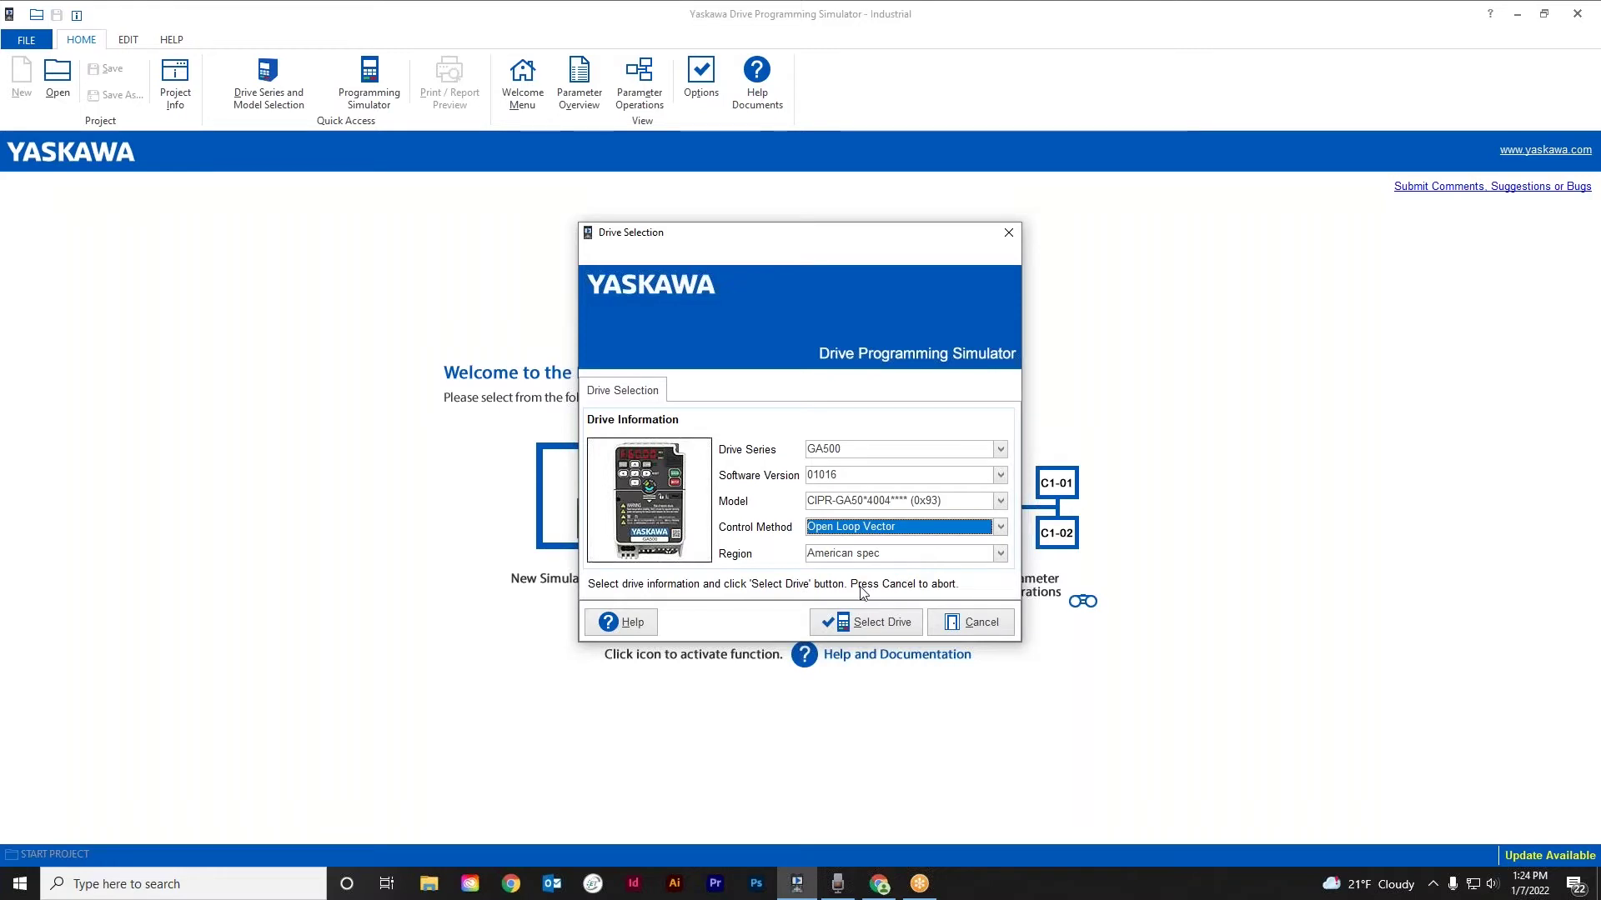
{"action": "left_click", "coordinate": [1001, 557]}
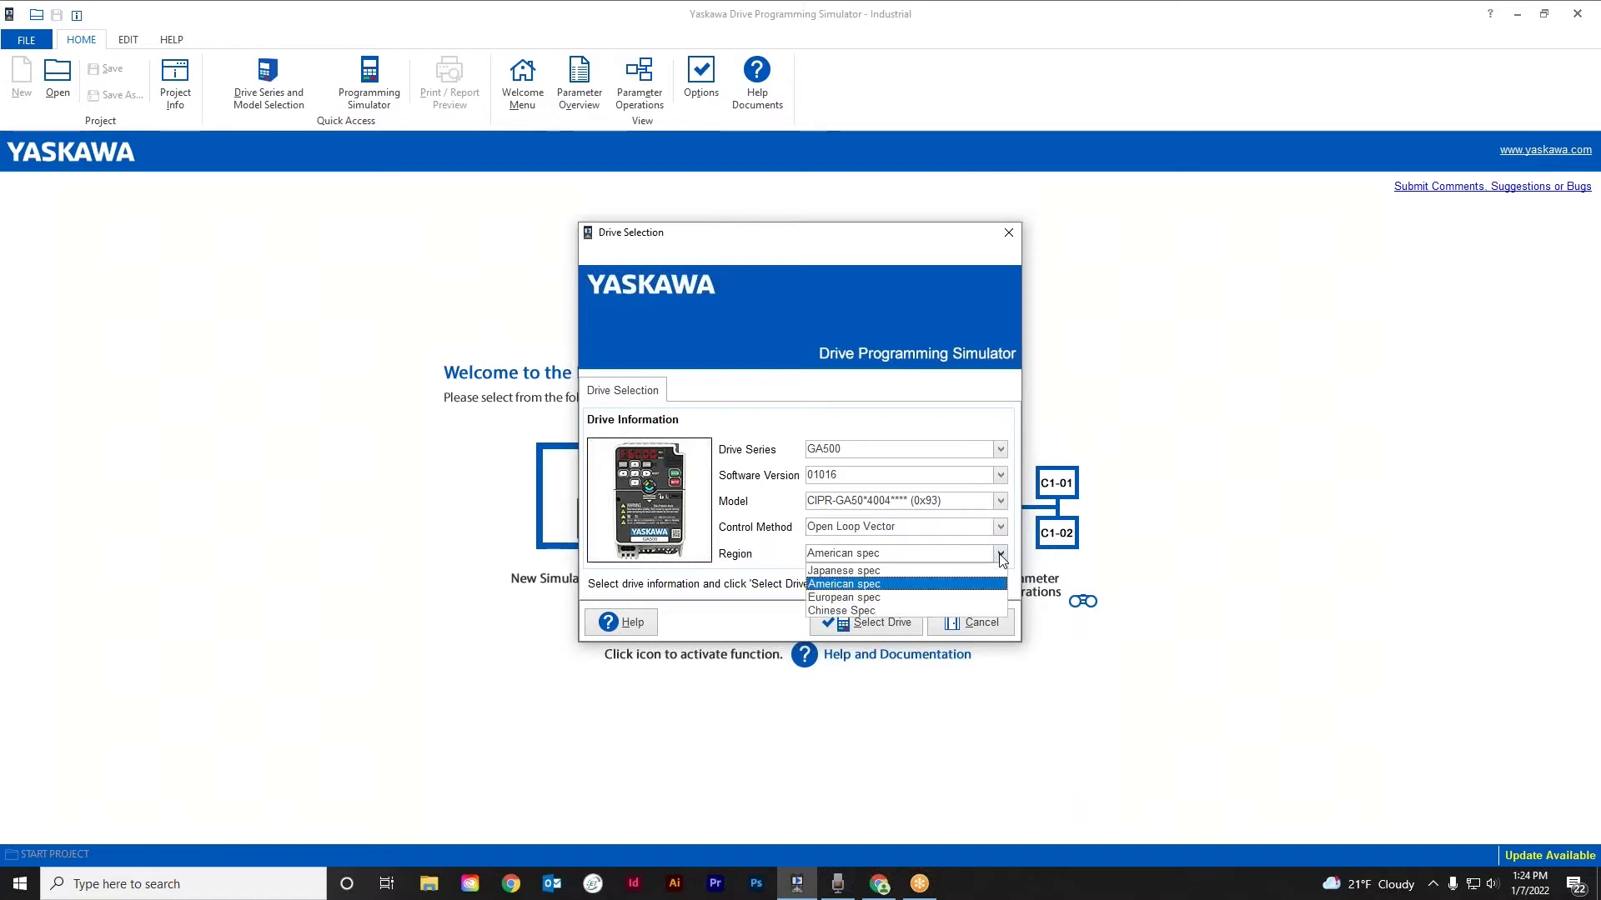
{"action": "left_click", "coordinate": [950, 584]}
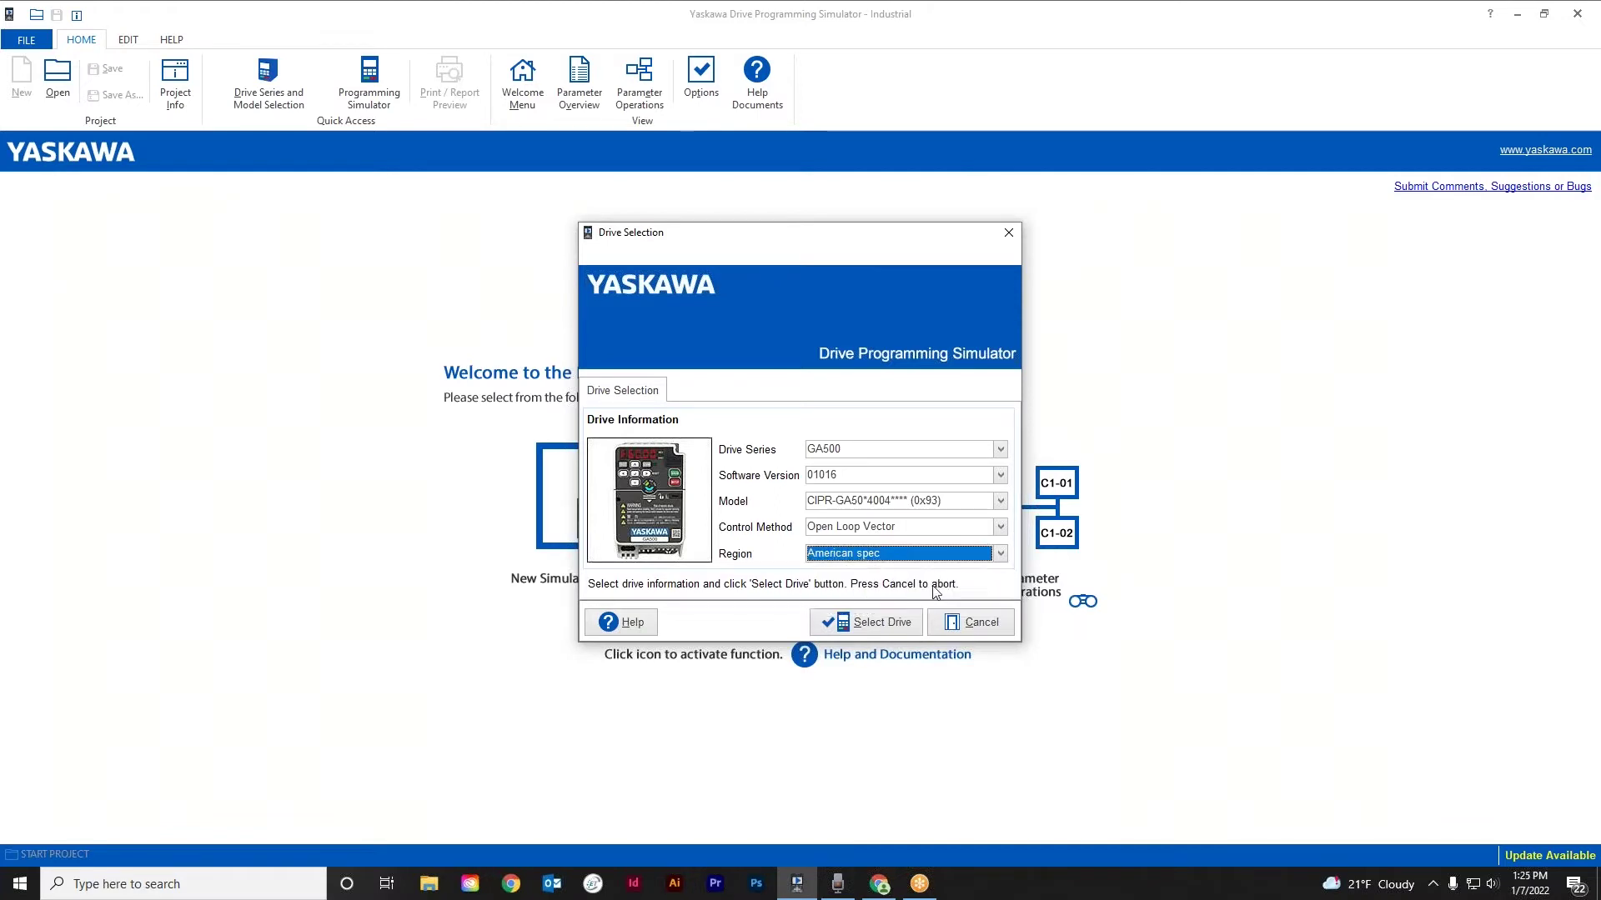
{"action": "left_click", "coordinate": [858, 626]}
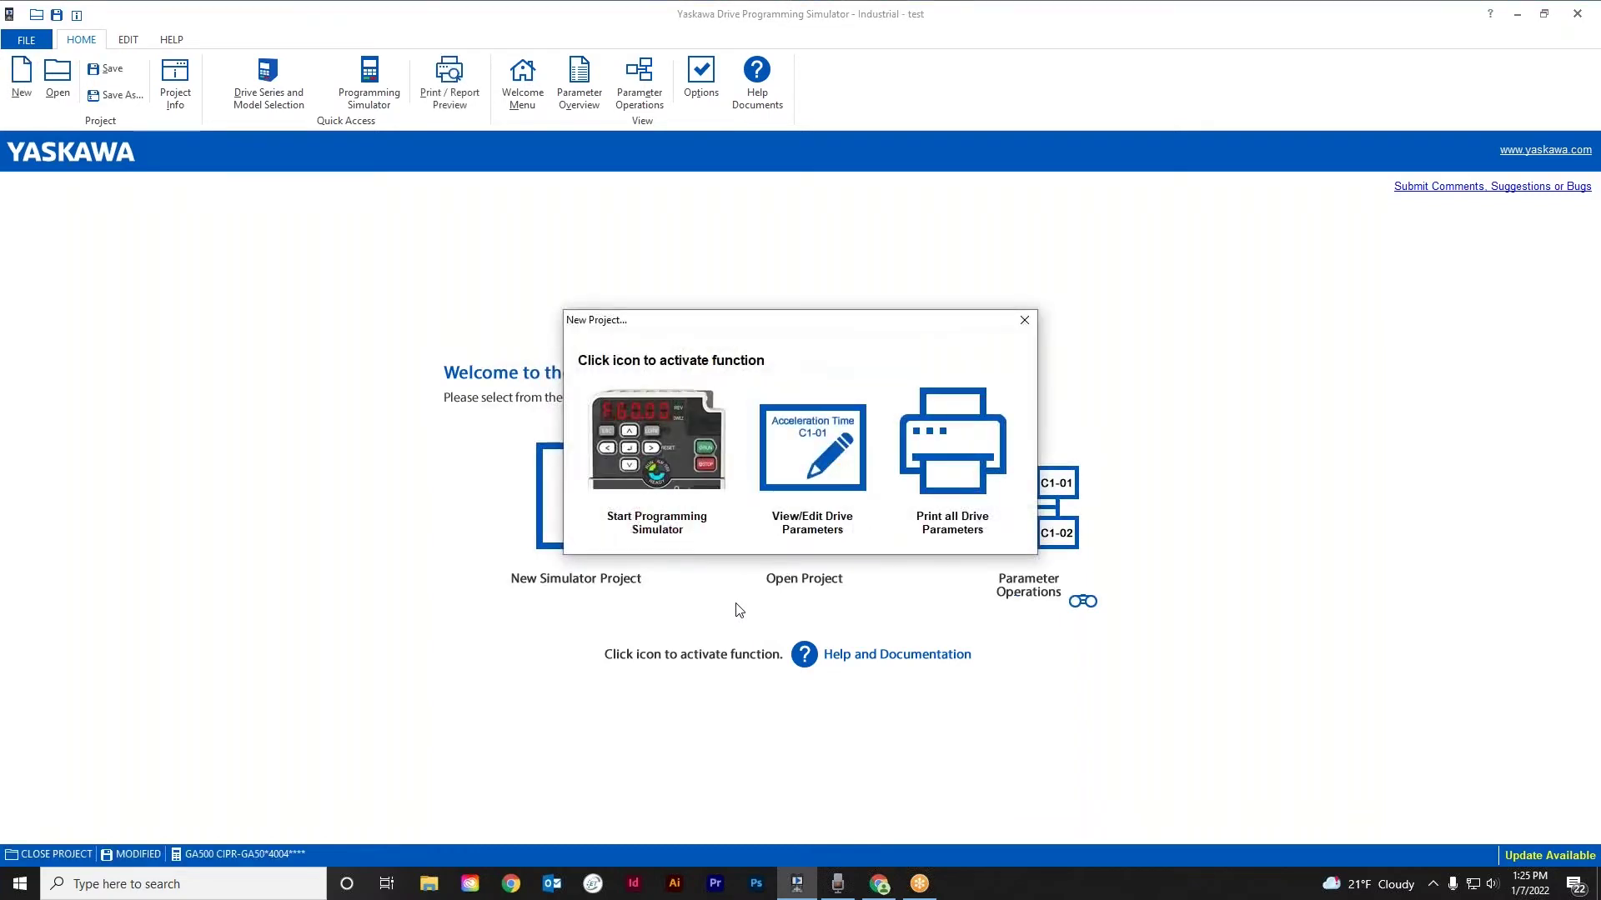
Step: Launch the GA500 Programming Simulator, read through the Simulator Information notes, and close them
{"action": "left_click", "coordinate": [666, 524]}
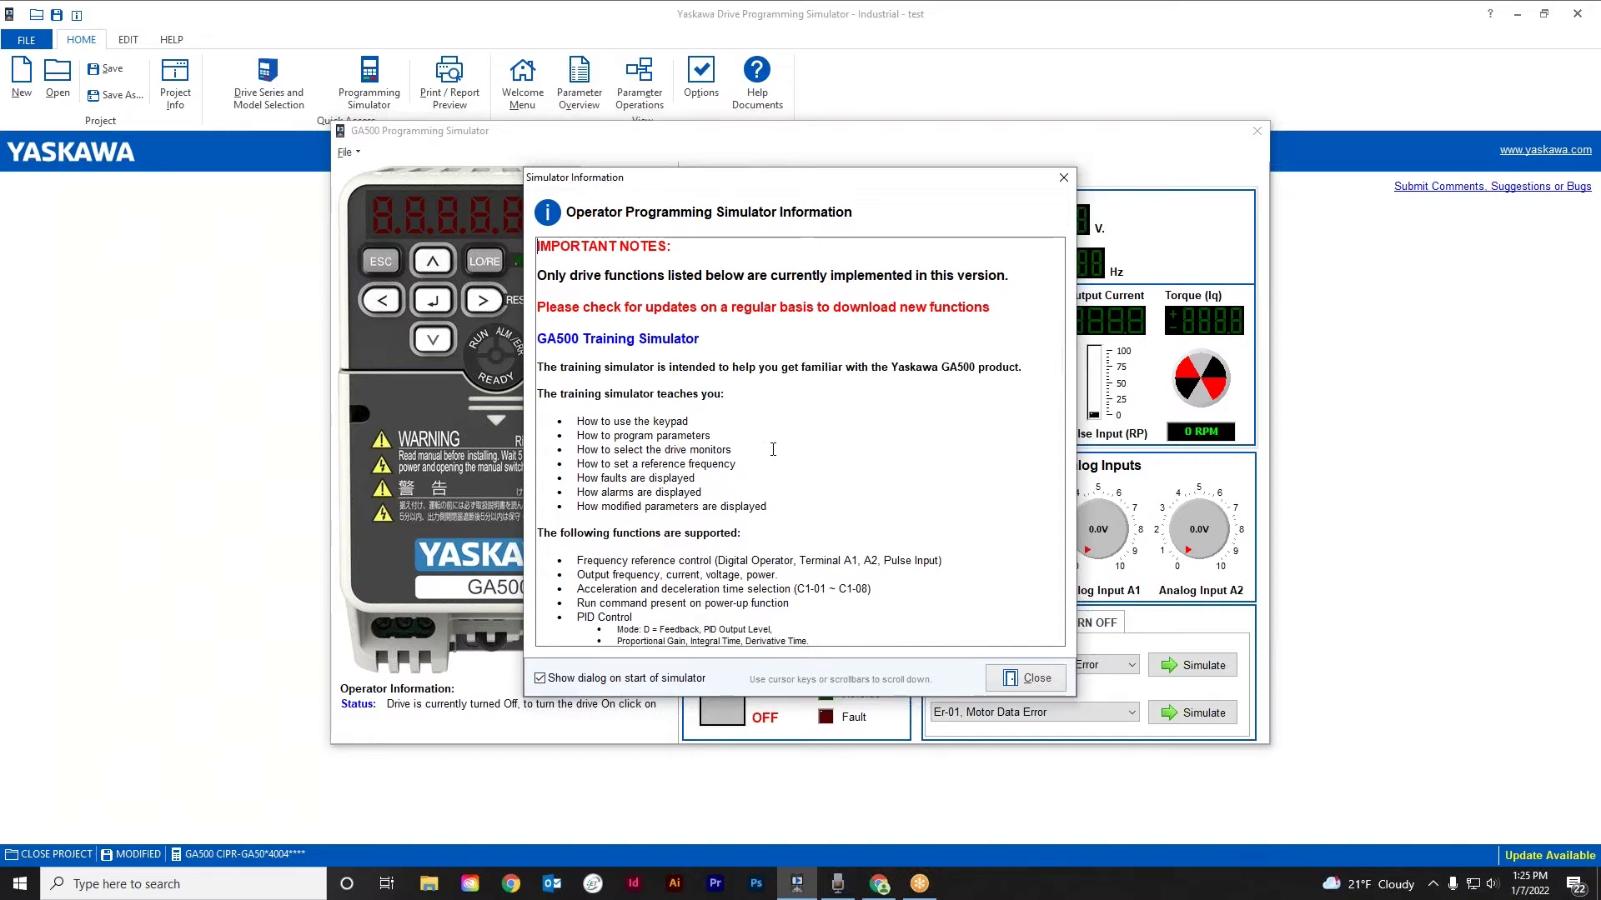
{"action": "scroll", "coordinate": [772, 449], "scroll_direction": "down", "scroll_amount": 5}
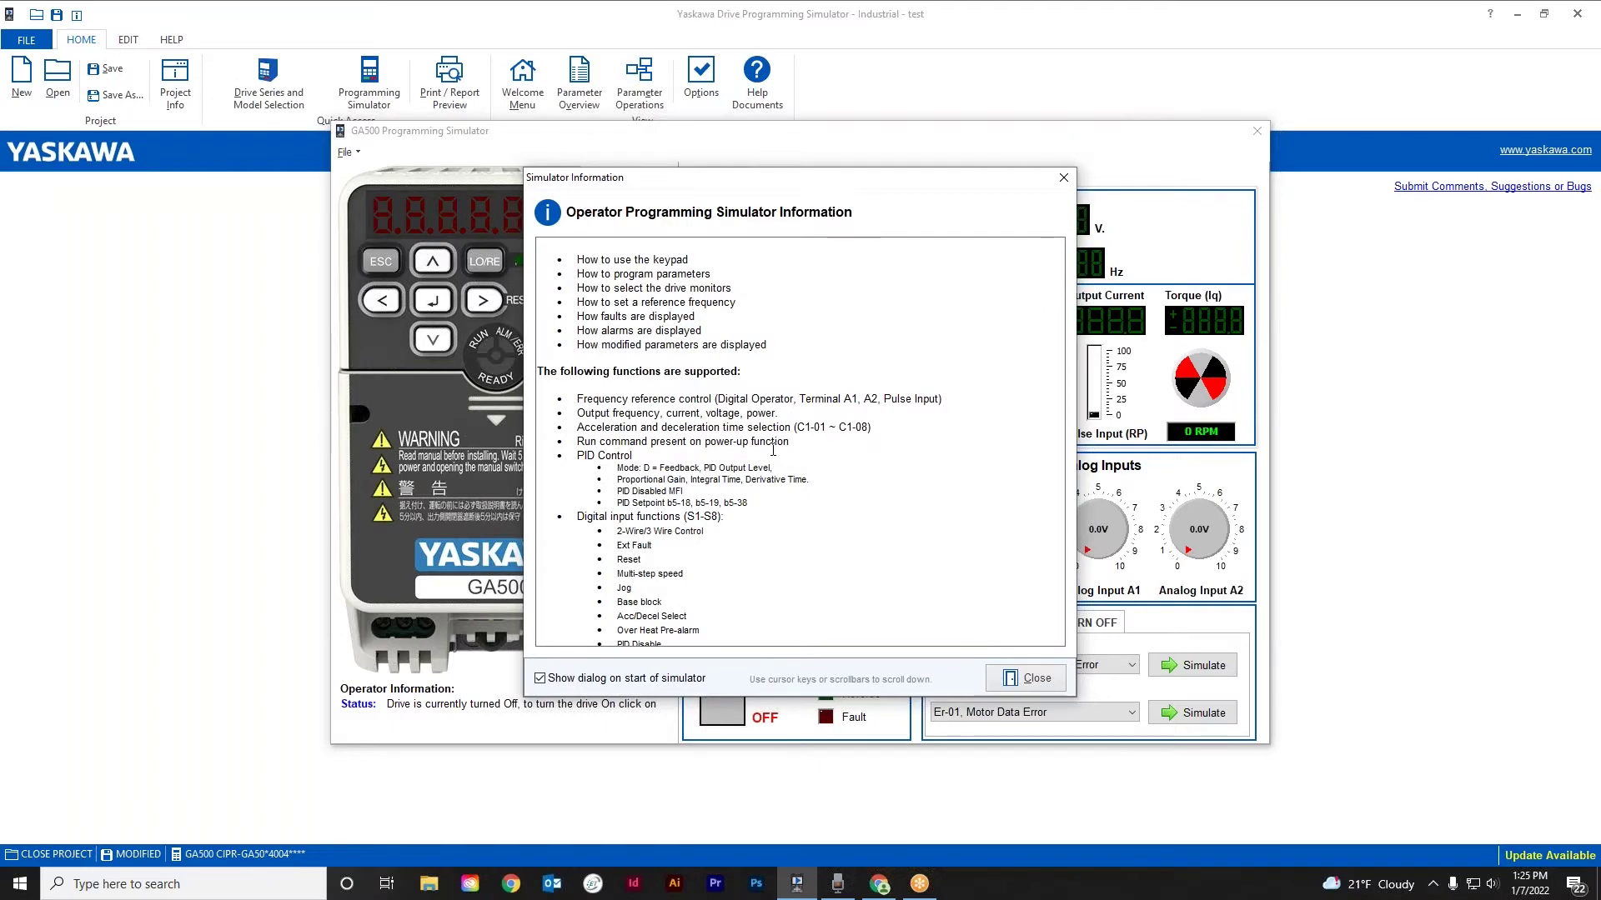
{"action": "scroll", "coordinate": [773, 449], "scroll_direction": "down", "scroll_amount": 2}
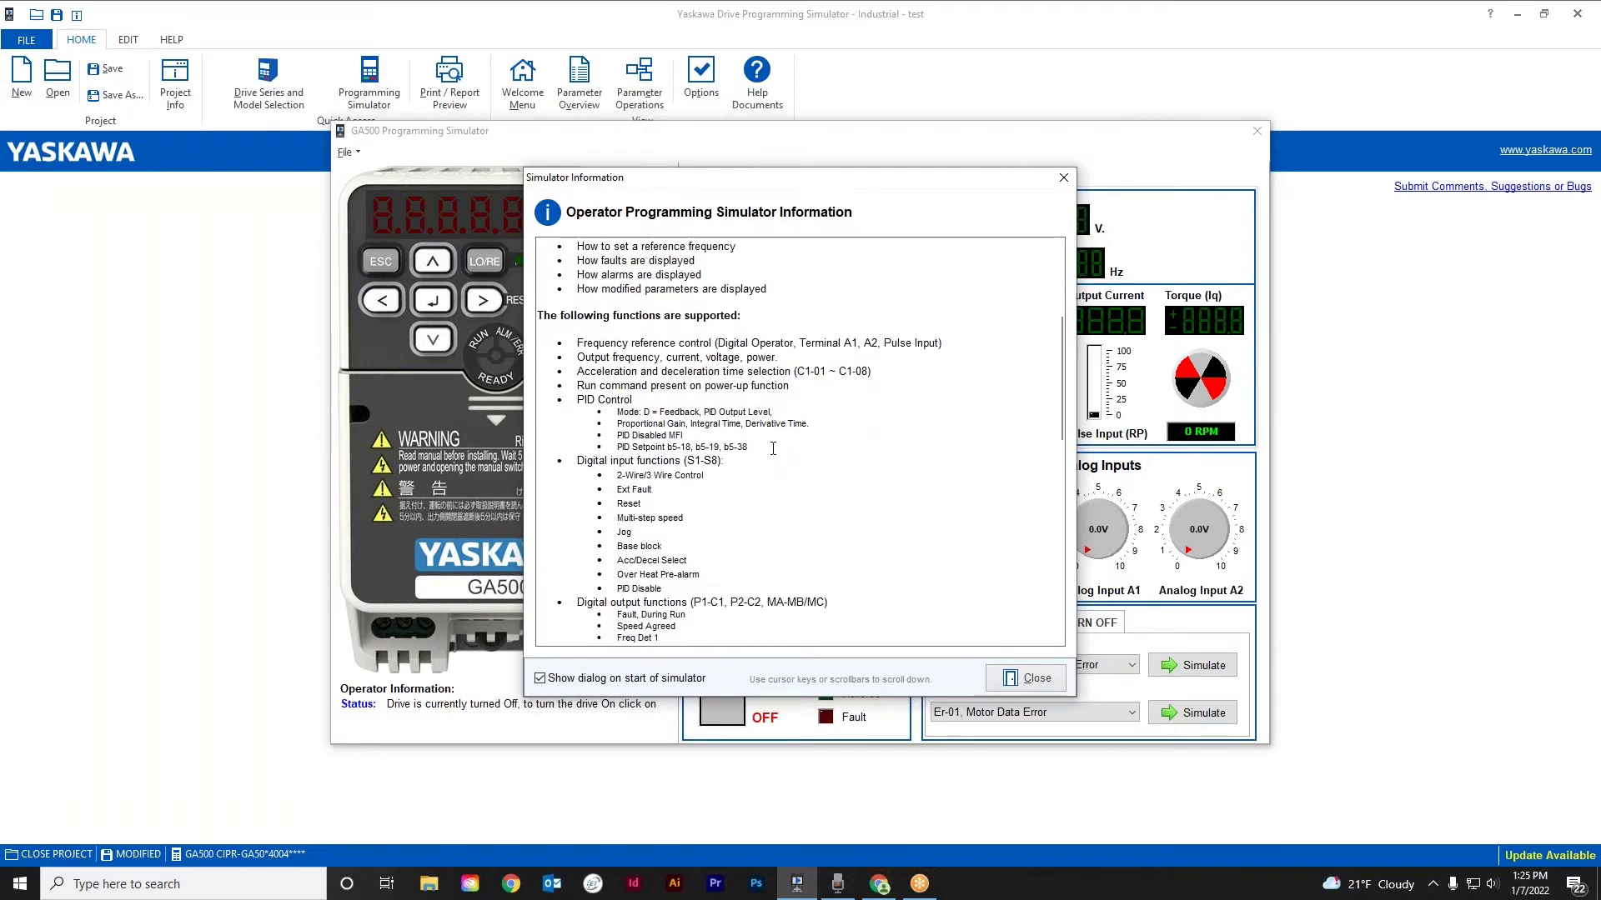
{"action": "scroll", "coordinate": [773, 449], "scroll_direction": "down", "scroll_amount": 10}
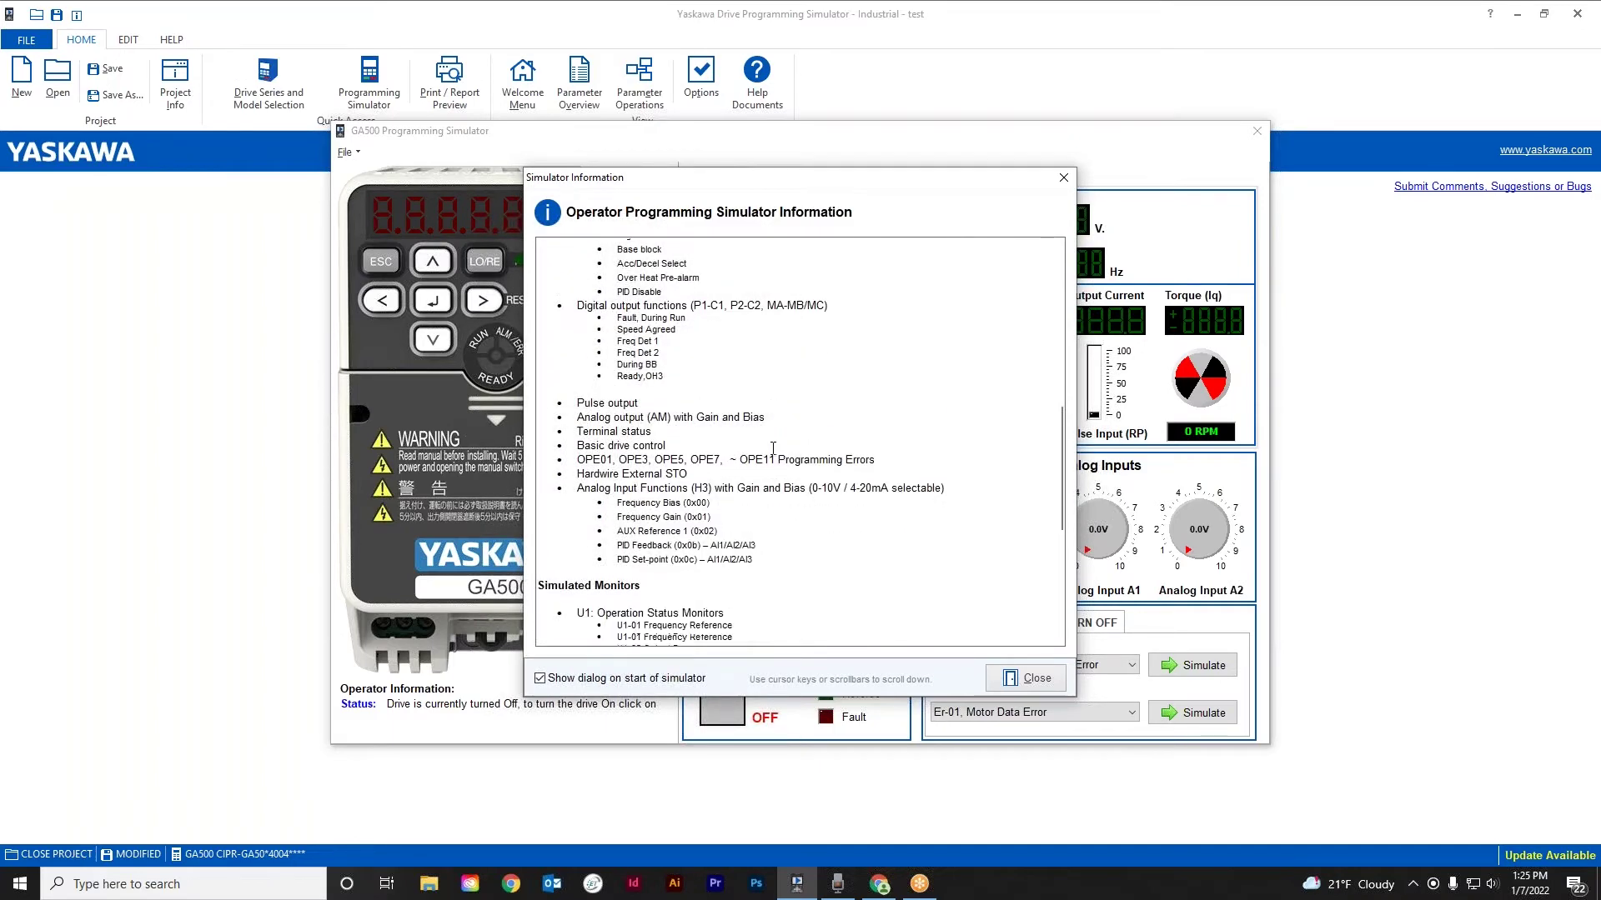
{"action": "scroll", "coordinate": [773, 450], "scroll_direction": "down", "scroll_amount": 7}
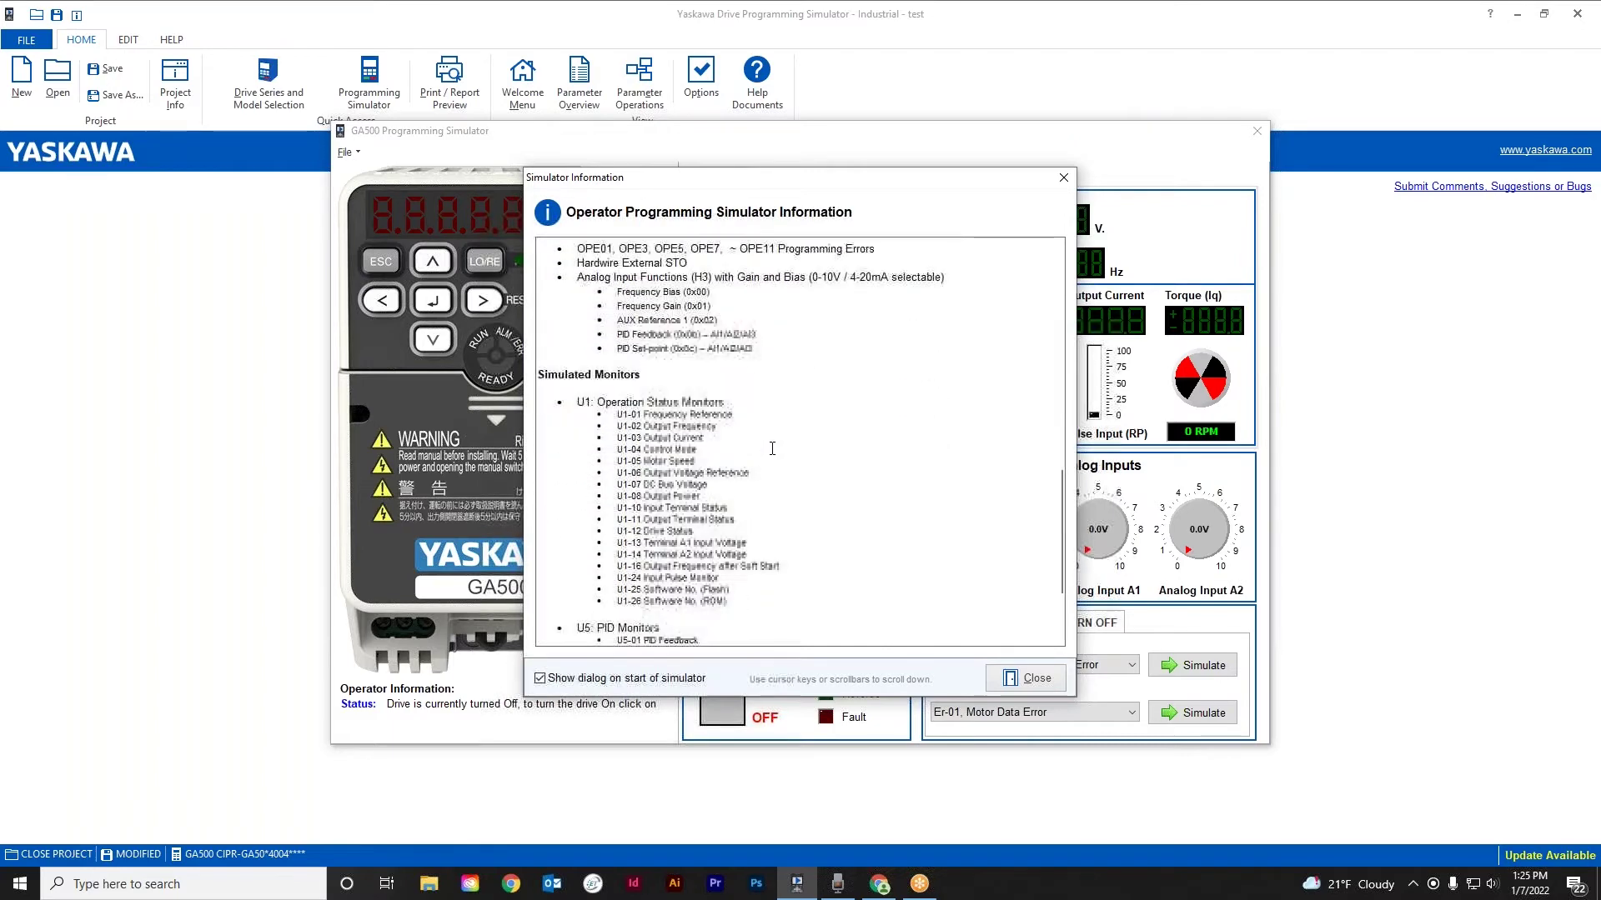
{"action": "scroll", "coordinate": [773, 450], "scroll_direction": "down", "scroll_amount": 5}
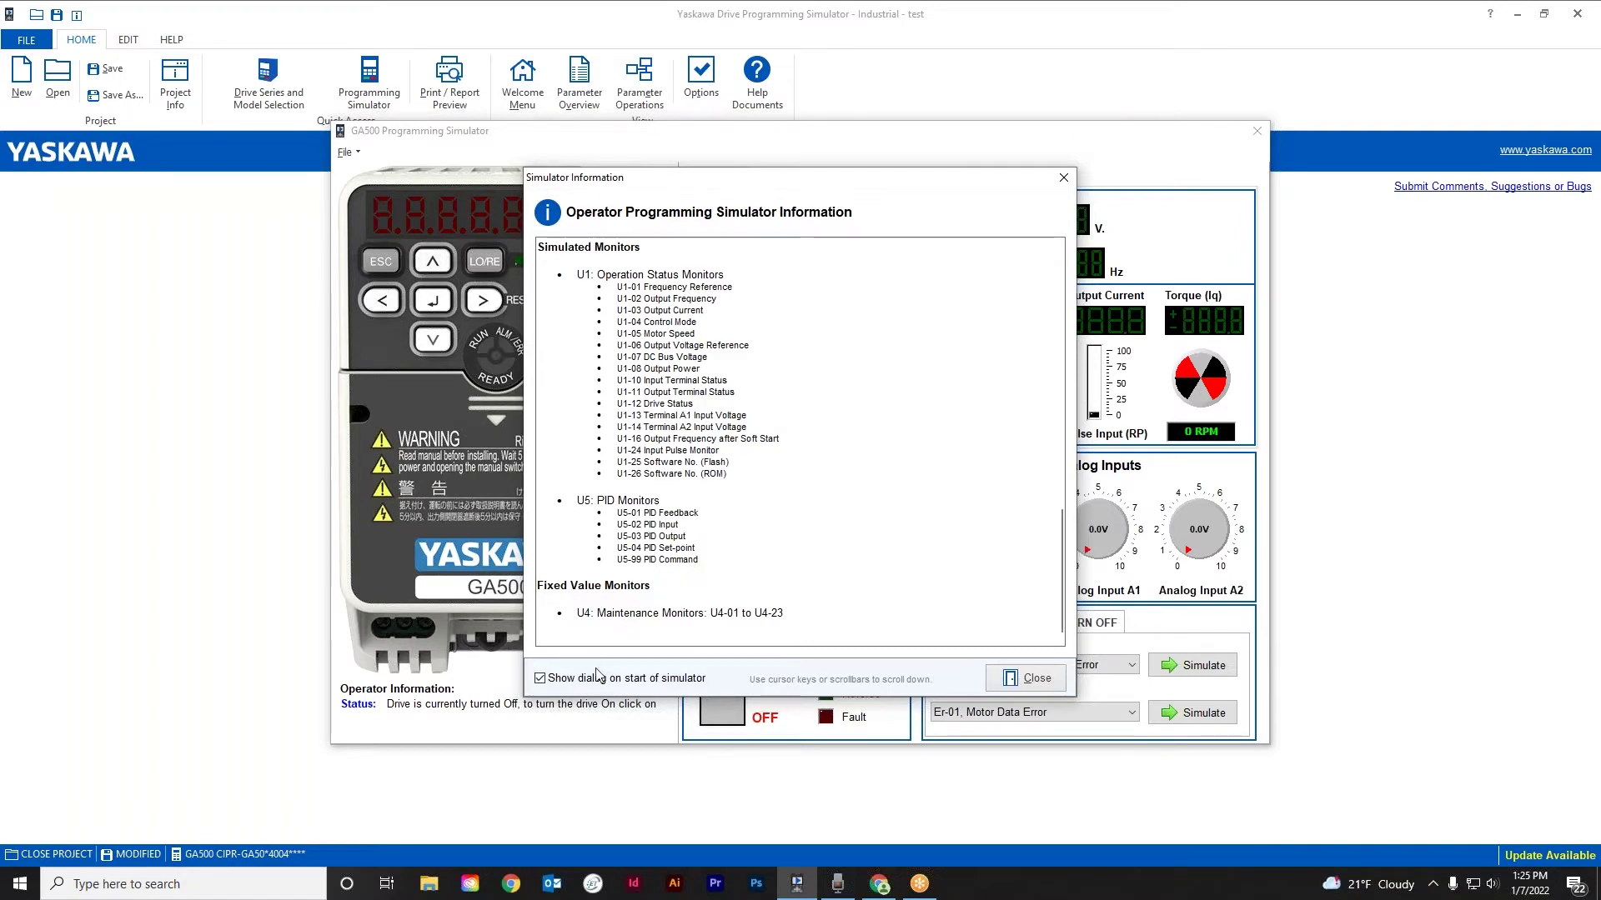
{"action": "left_click", "coordinate": [1028, 679]}
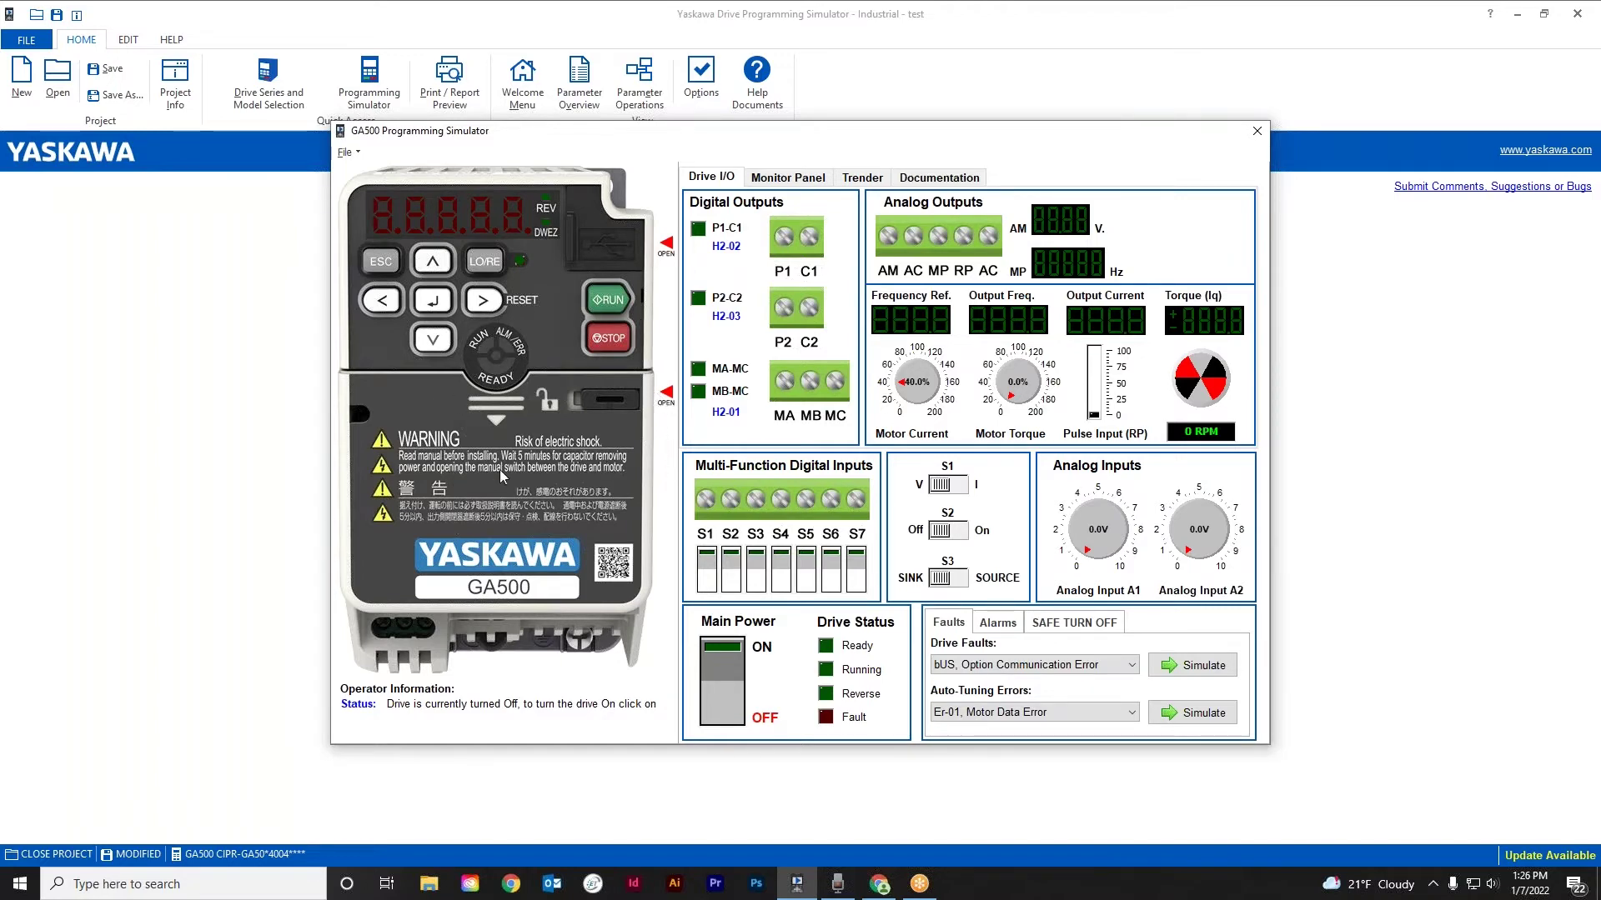
Step: Unlock the front cover on the GA500 image to reveal the control terminal board
{"action": "mouse_move", "coordinate": [667, 397]}
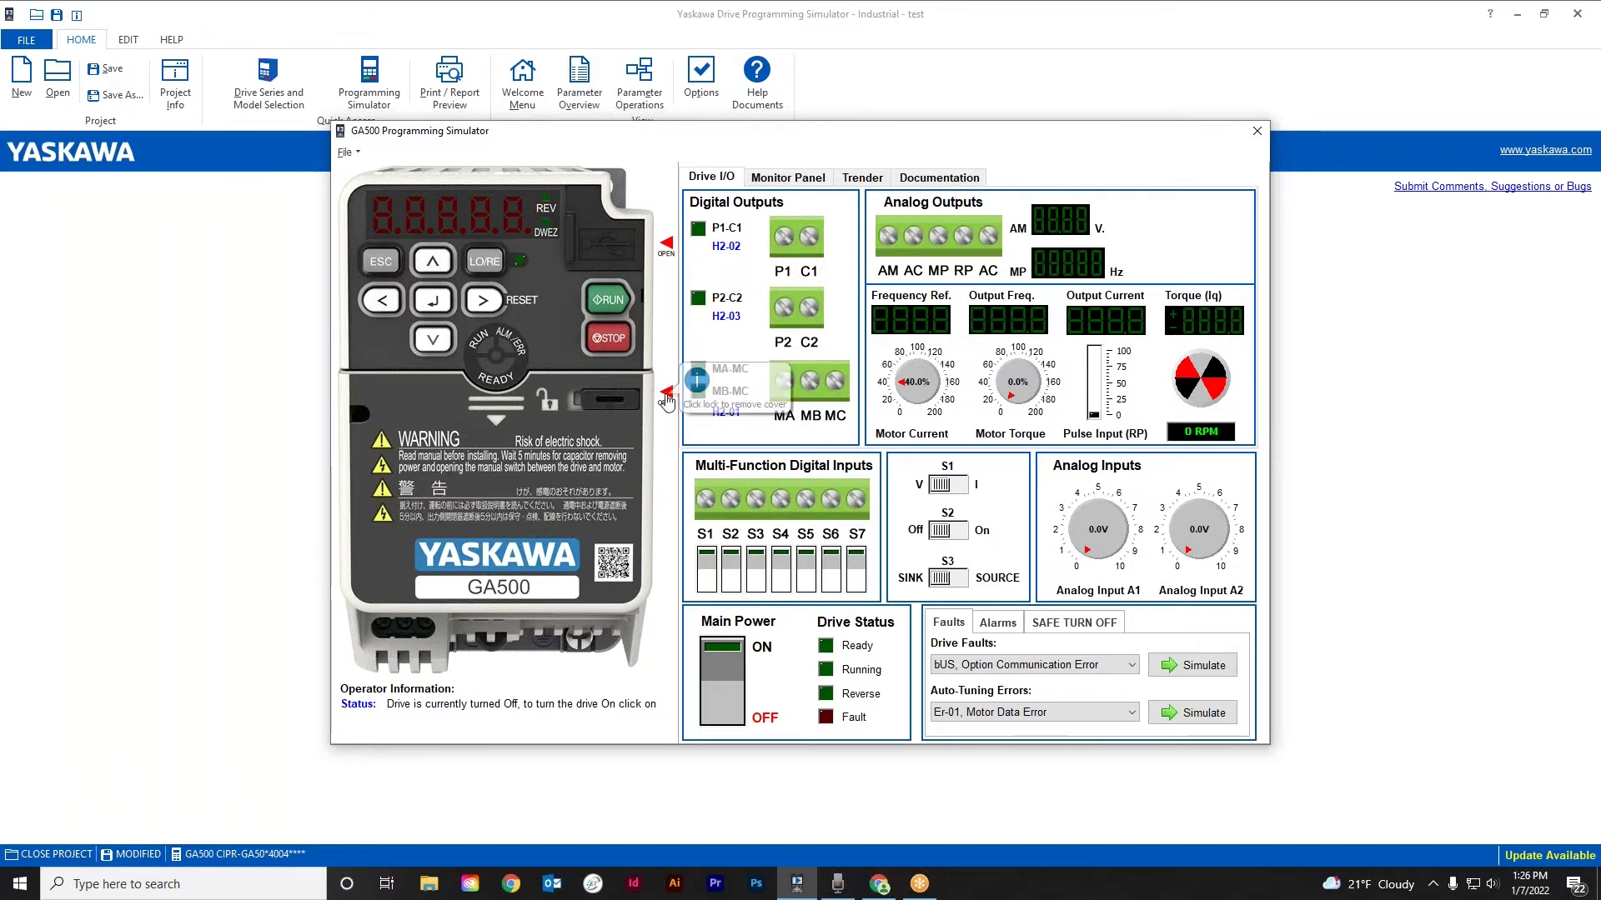
{"action": "left_click", "coordinate": [667, 398]}
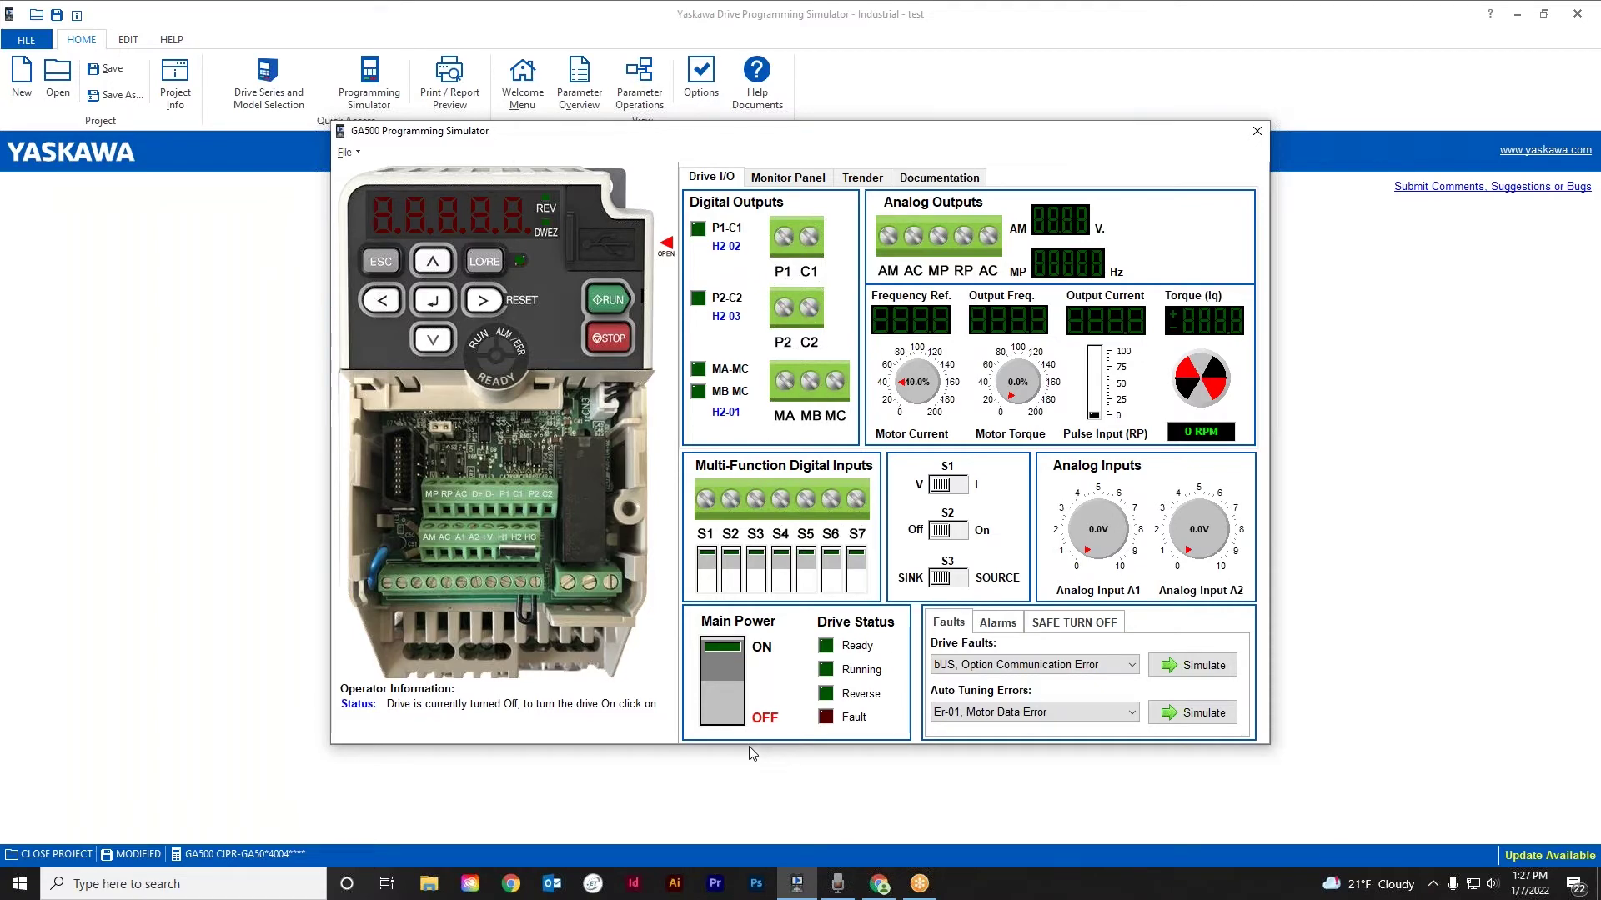
Step: Refit the front cover, open and close the USB port cover, and turn Main Power ON
{"action": "left_click", "coordinate": [666, 399]}
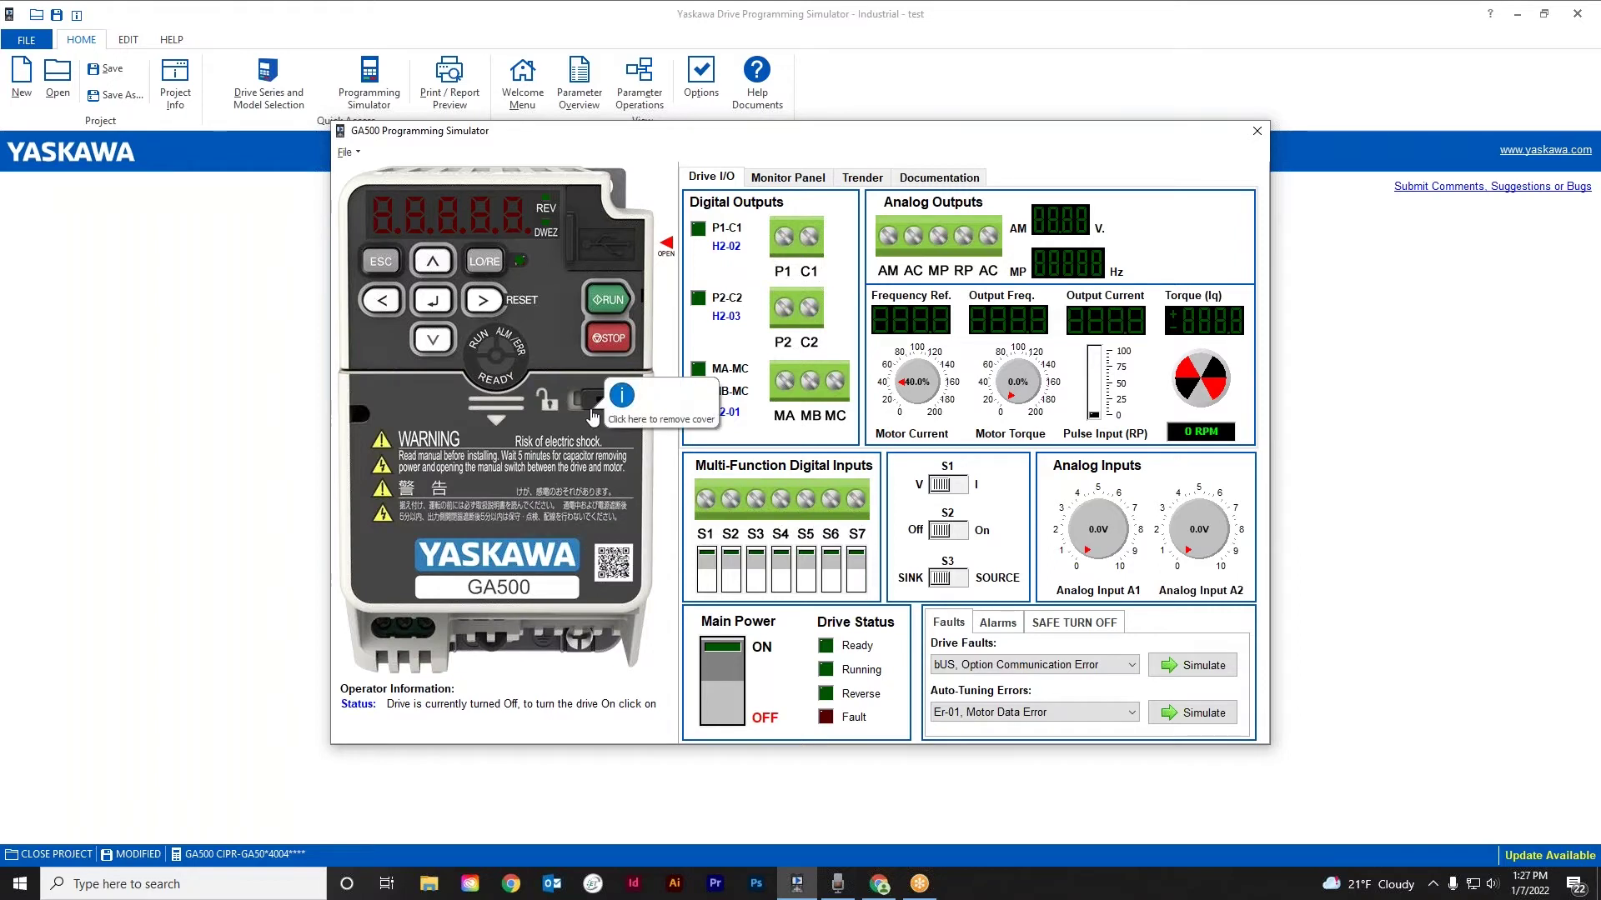
{"action": "left_click", "coordinate": [667, 245]}
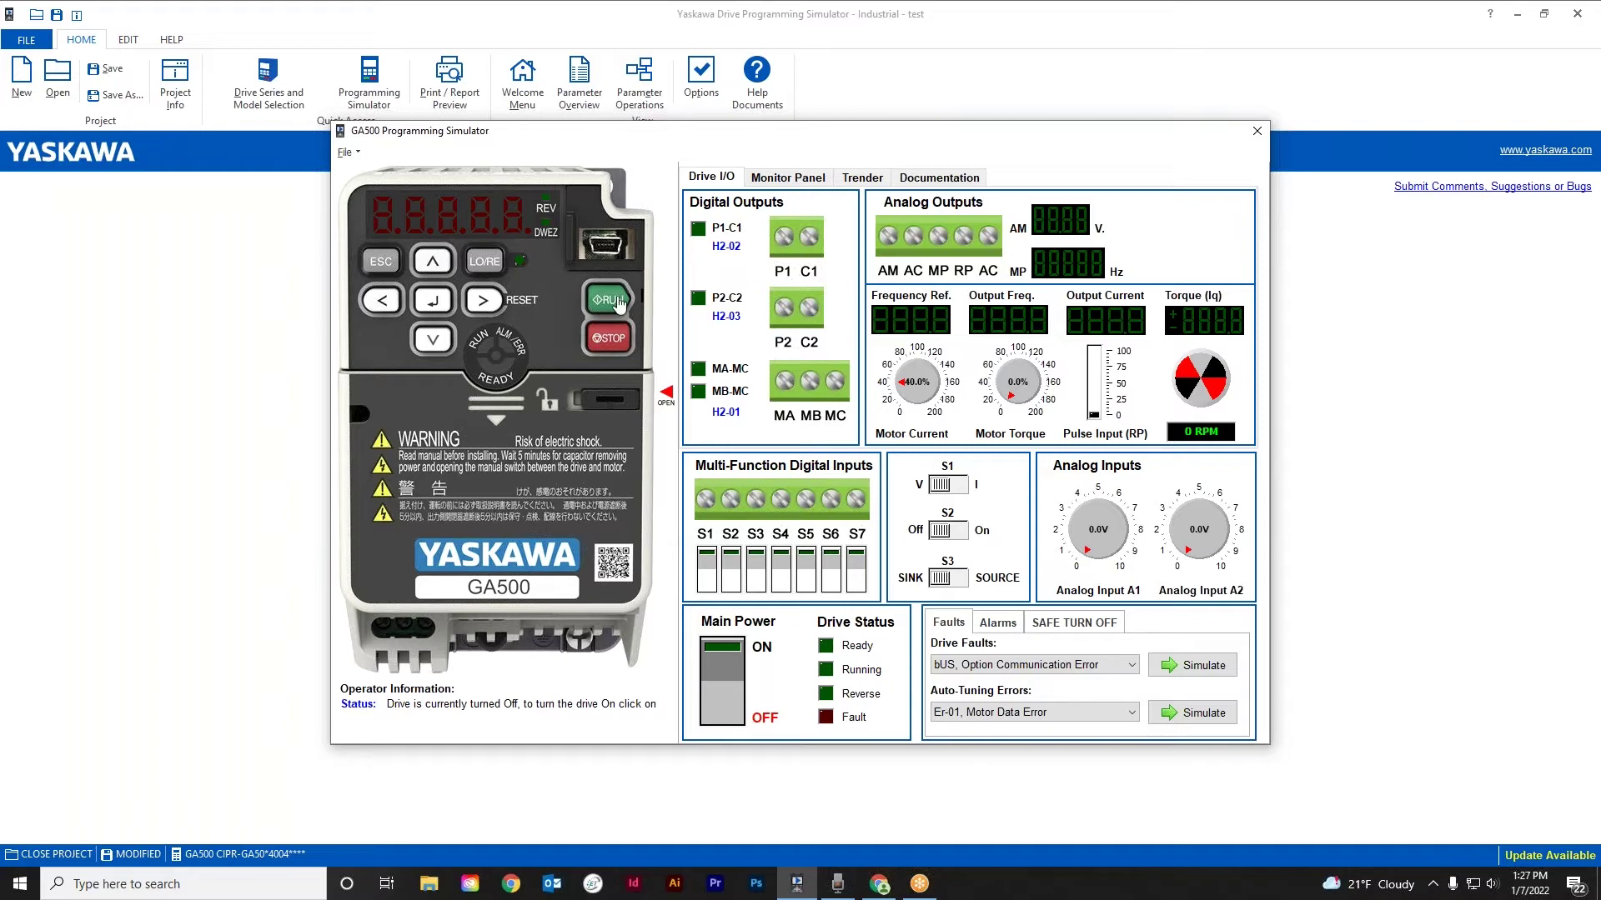
{"action": "left_click", "coordinate": [609, 247]}
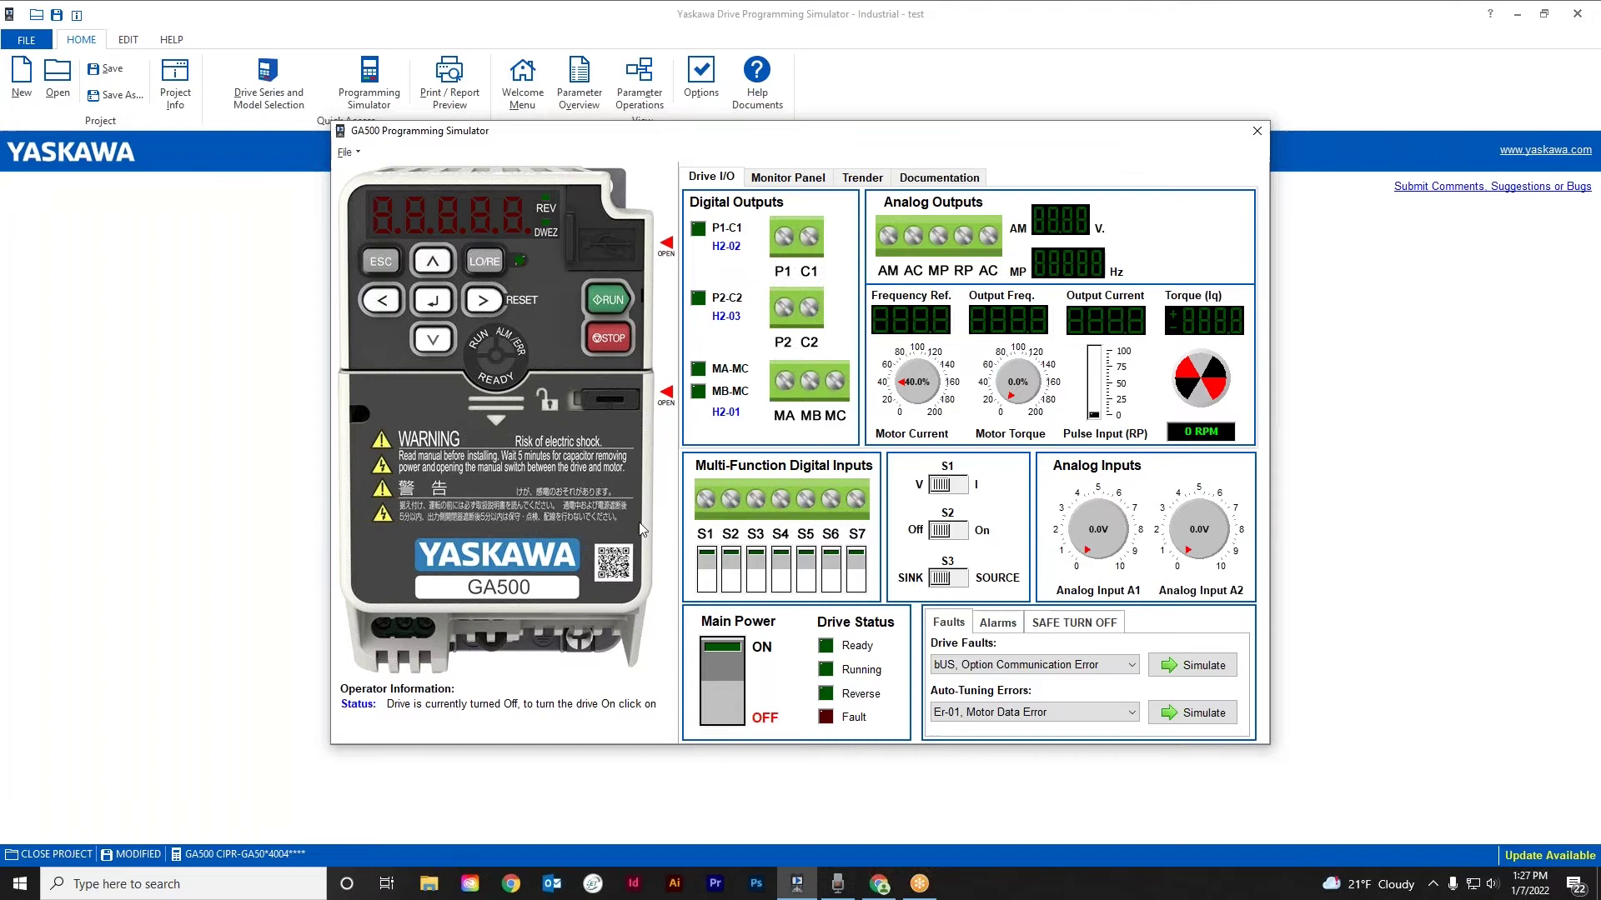
{"action": "left_click", "coordinate": [723, 661]}
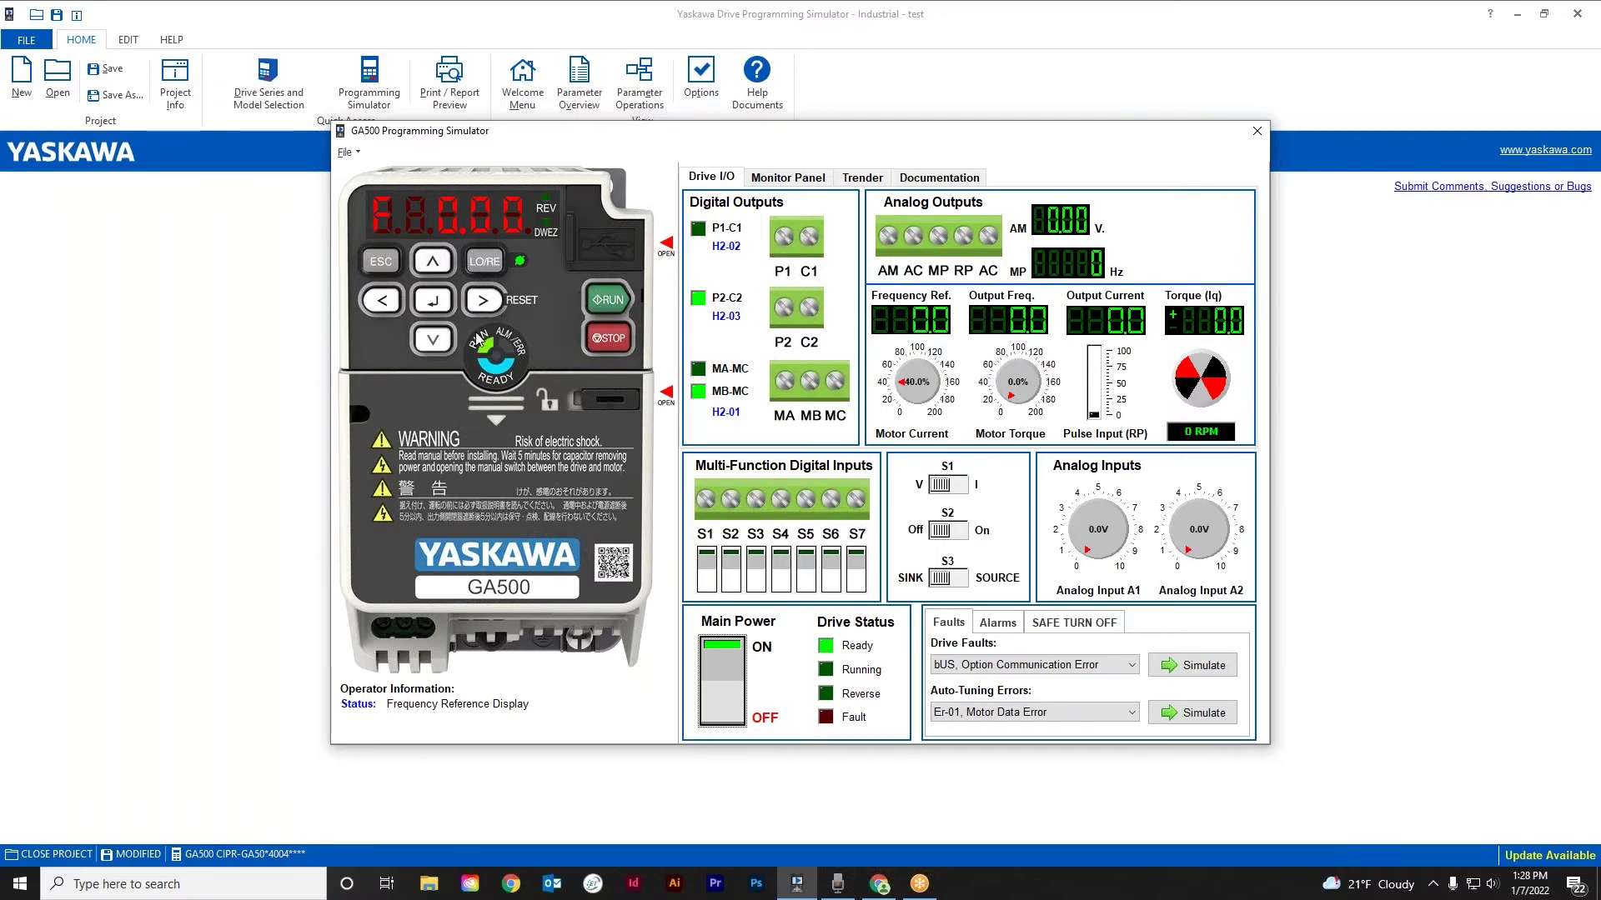
Step: Run the drive at F20.00, stop it, and switch from local to remote with LO/RE
{"action": "left_click", "coordinate": [433, 303]}
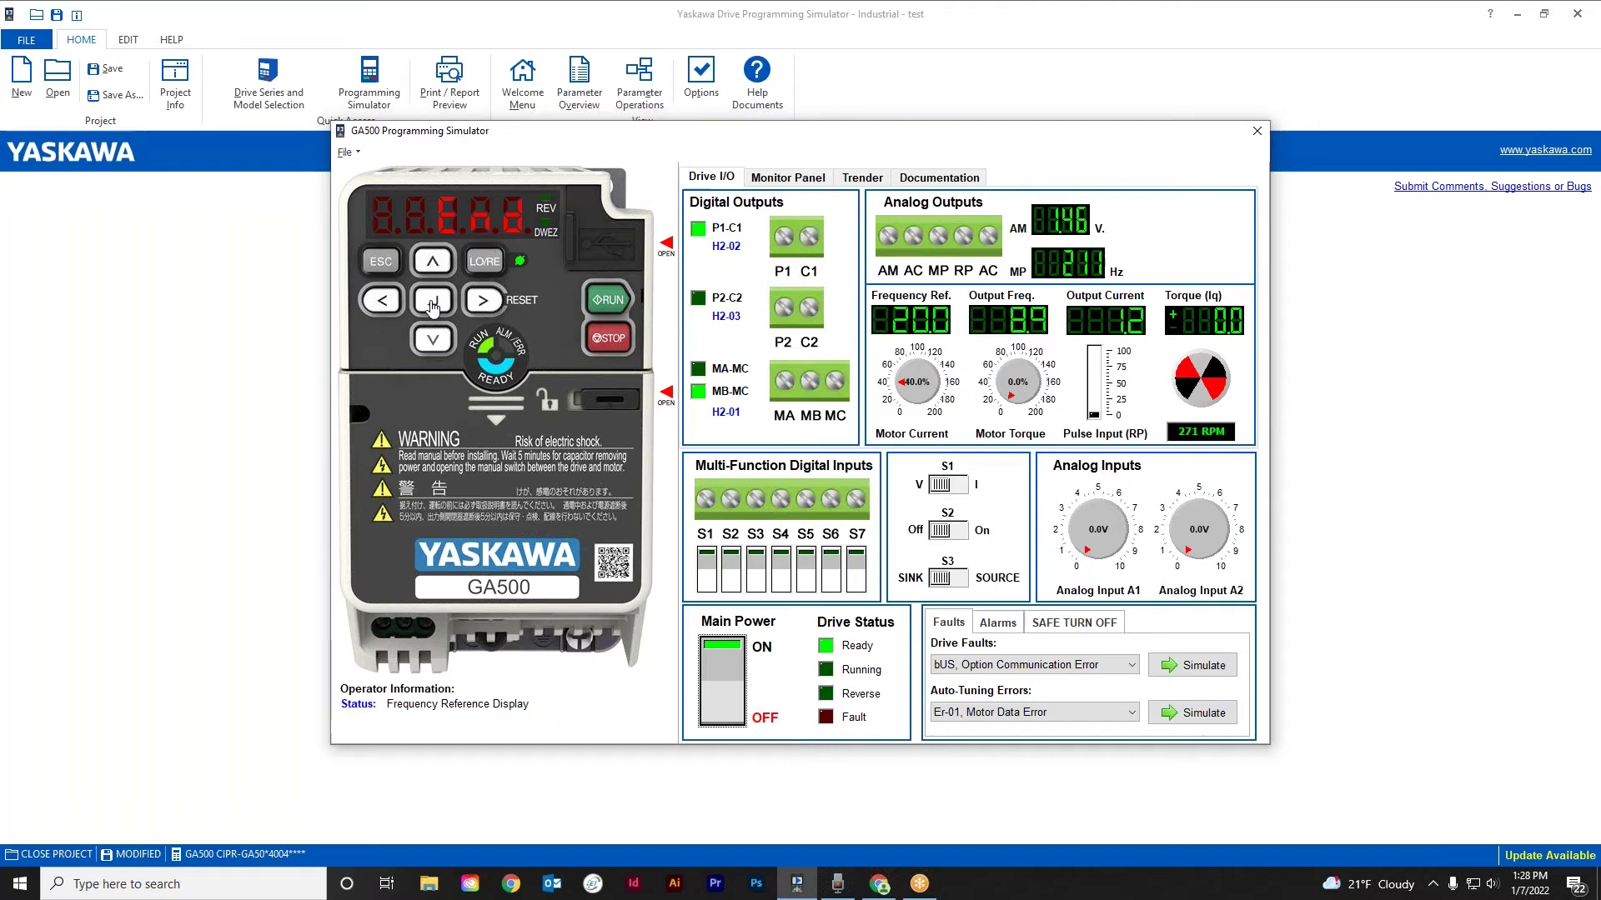
{"action": "left_click", "coordinate": [606, 343]}
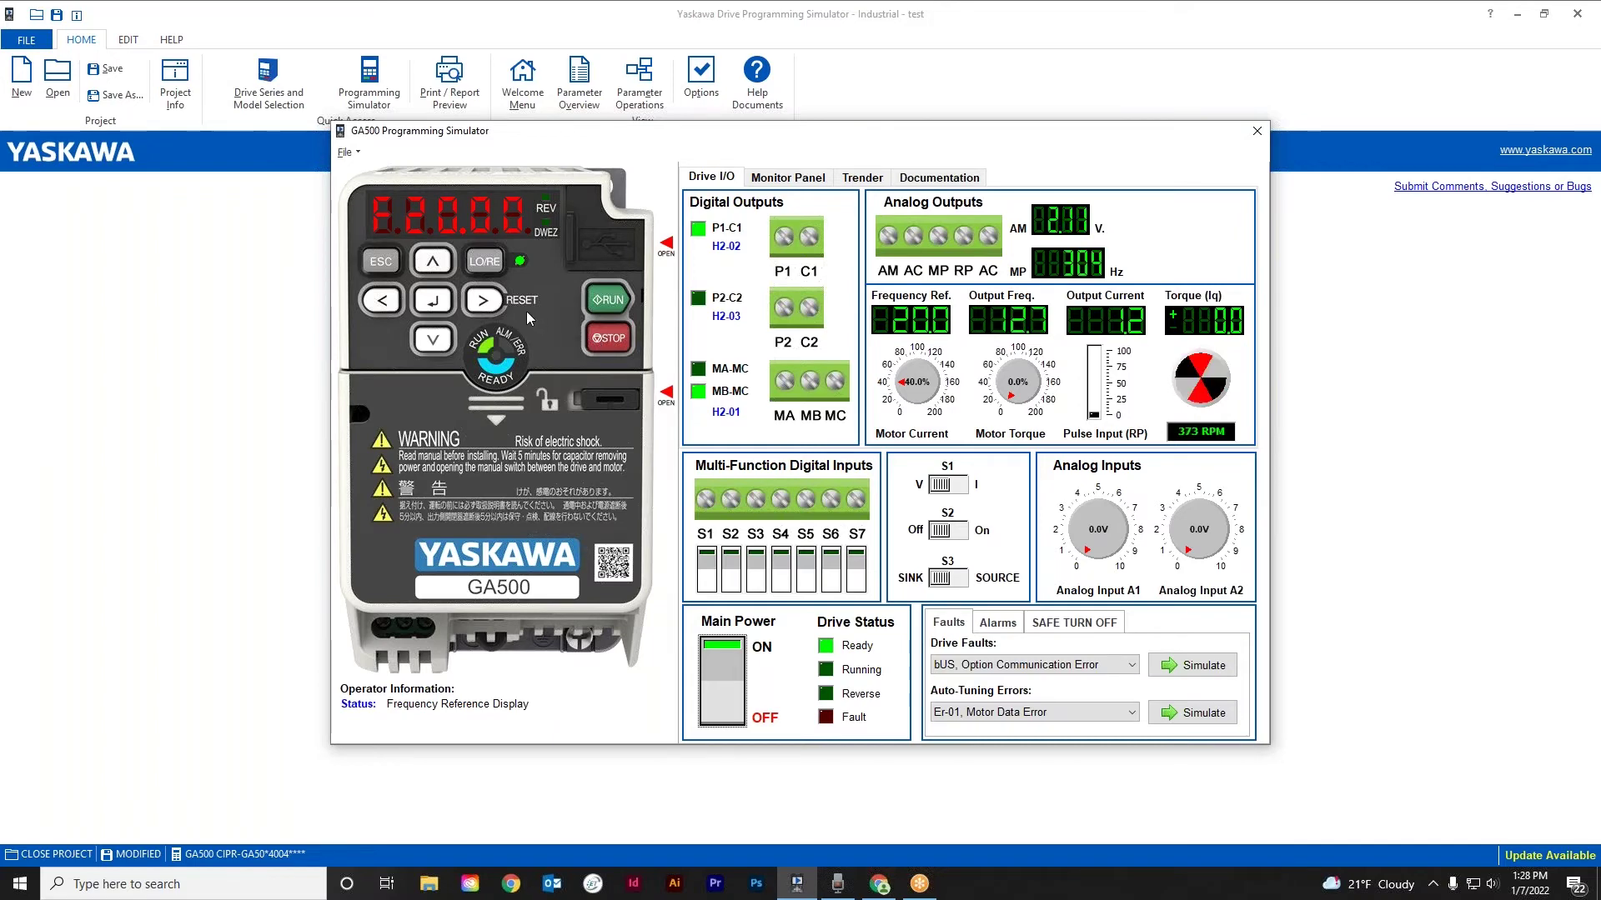
{"action": "left_click", "coordinate": [500, 265]}
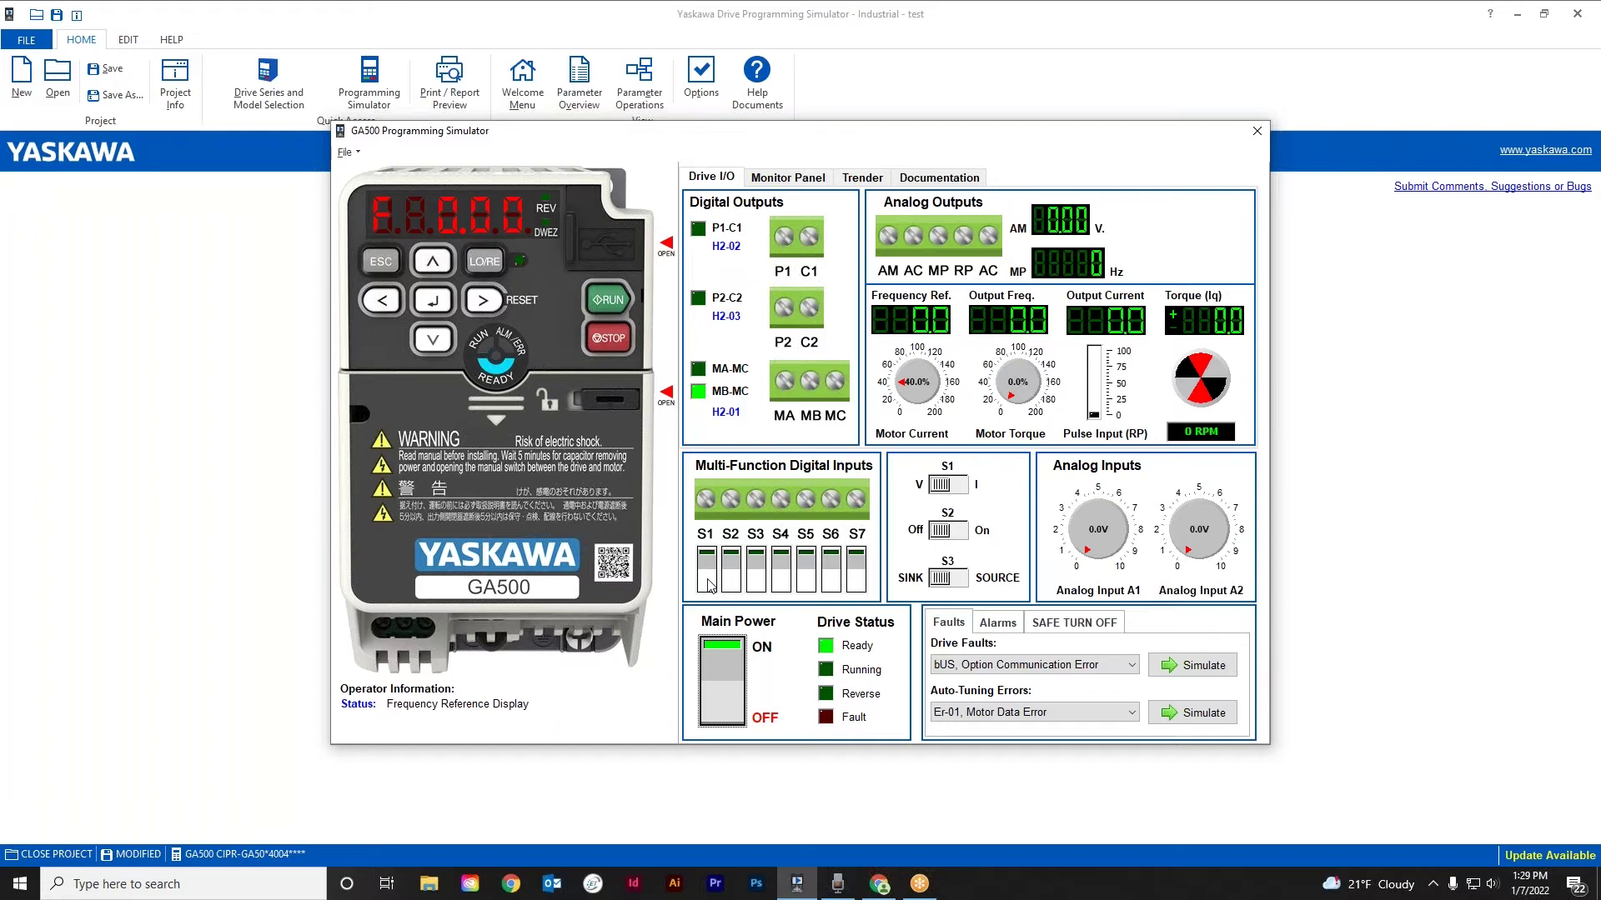
Step: Run forward on S1 with A1 at 2.7 V, then reverse on S2, then stop
{"action": "left_click", "coordinate": [709, 585]}
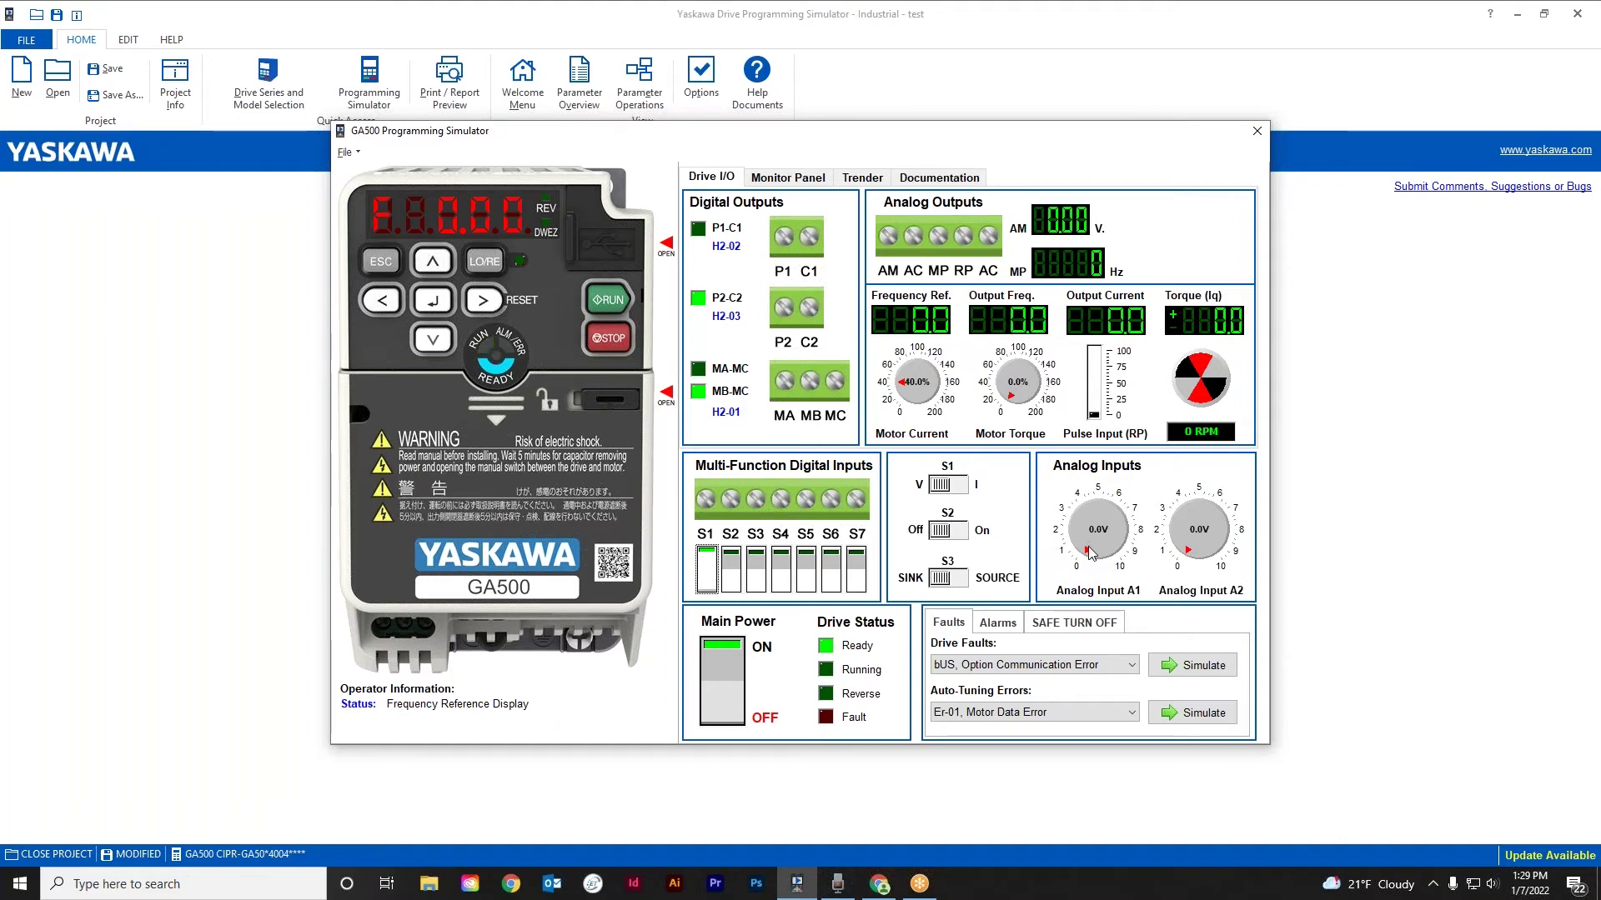
{"action": "left_click_drag", "start_coordinate": [1088, 552], "coordinate": [1076, 522]}
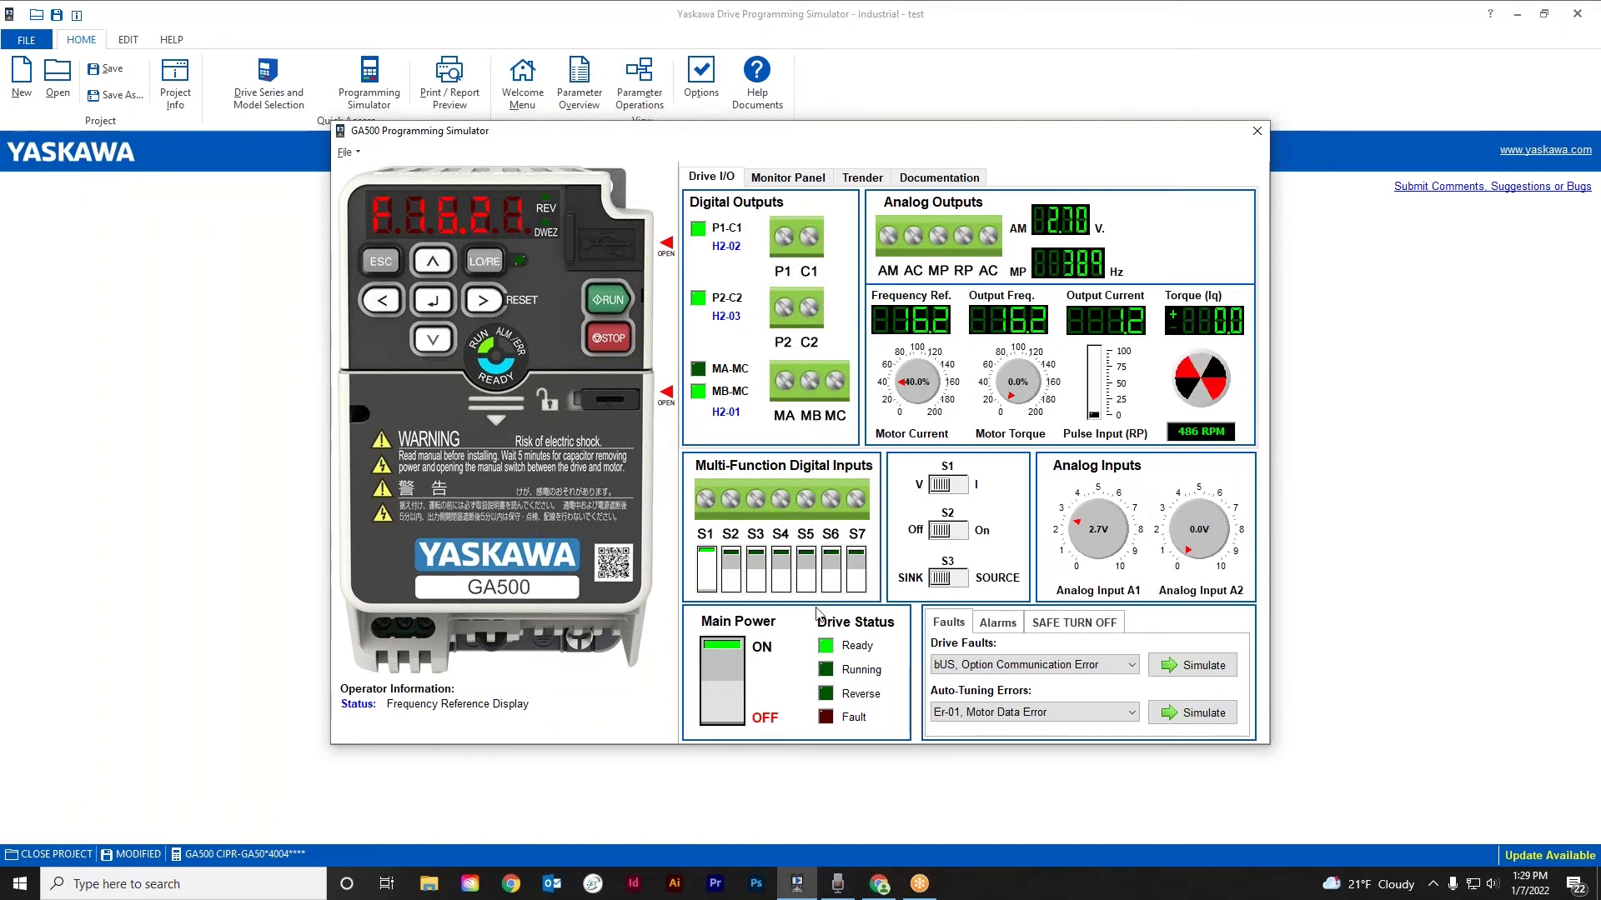
{"action": "left_click", "coordinate": [711, 584]}
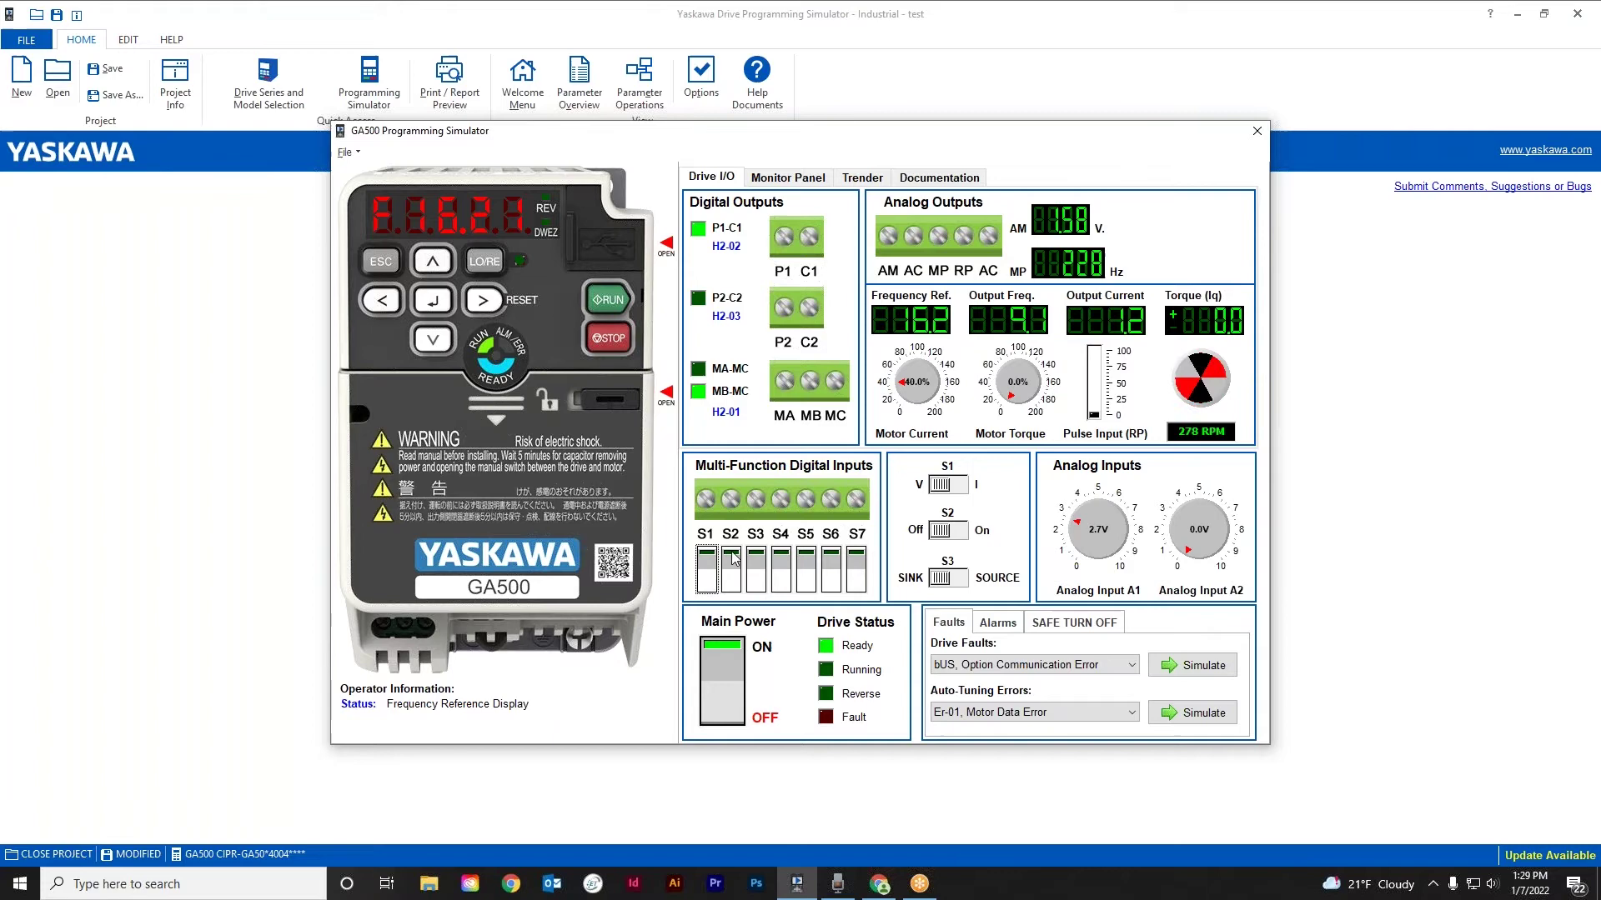
{"action": "left_click", "coordinate": [733, 559]}
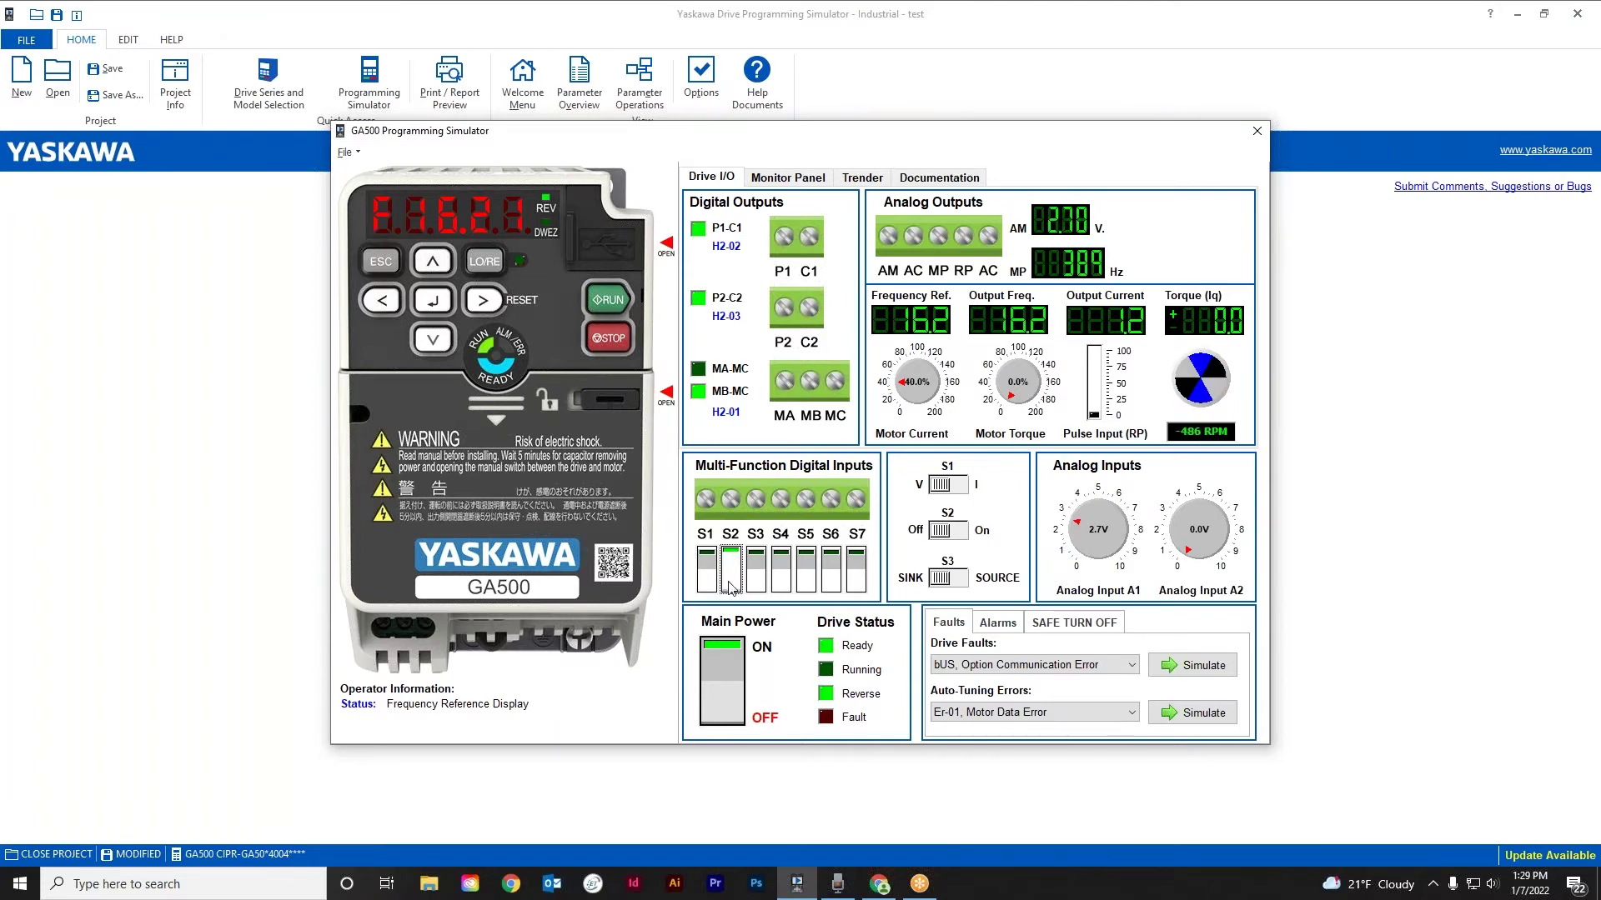
{"action": "left_click", "coordinate": [730, 584]}
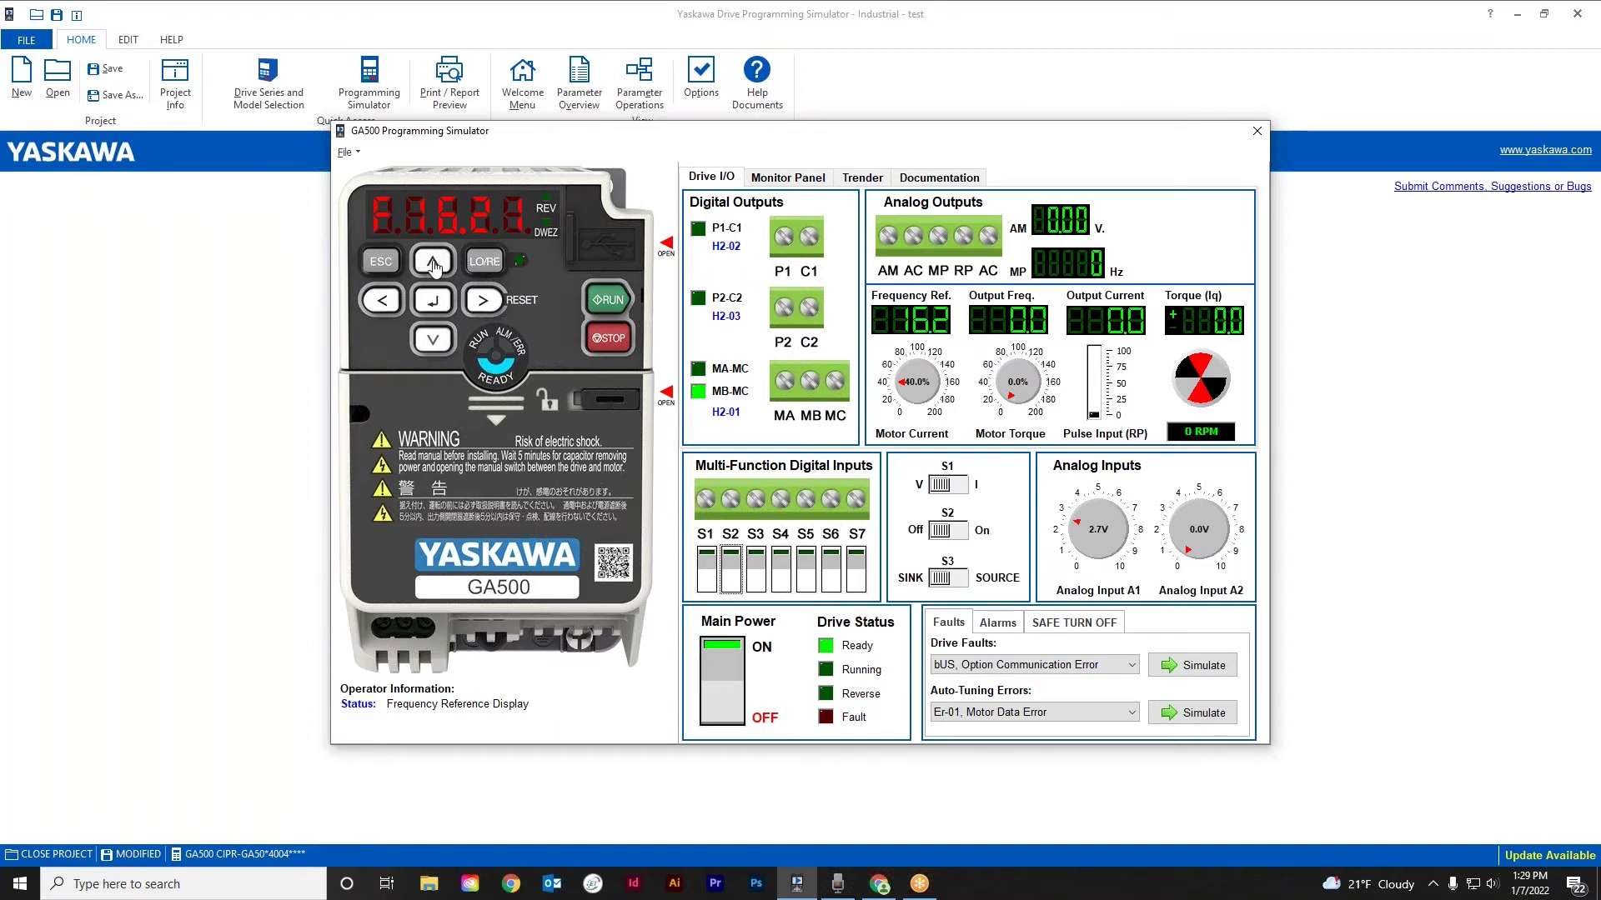
Step: Cycle up through the frequency, current and voltage monitors and menus back to the reference display
{"action": "left_click", "coordinate": [433, 263]}
{"action": "left_click", "coordinate": [433, 264]}
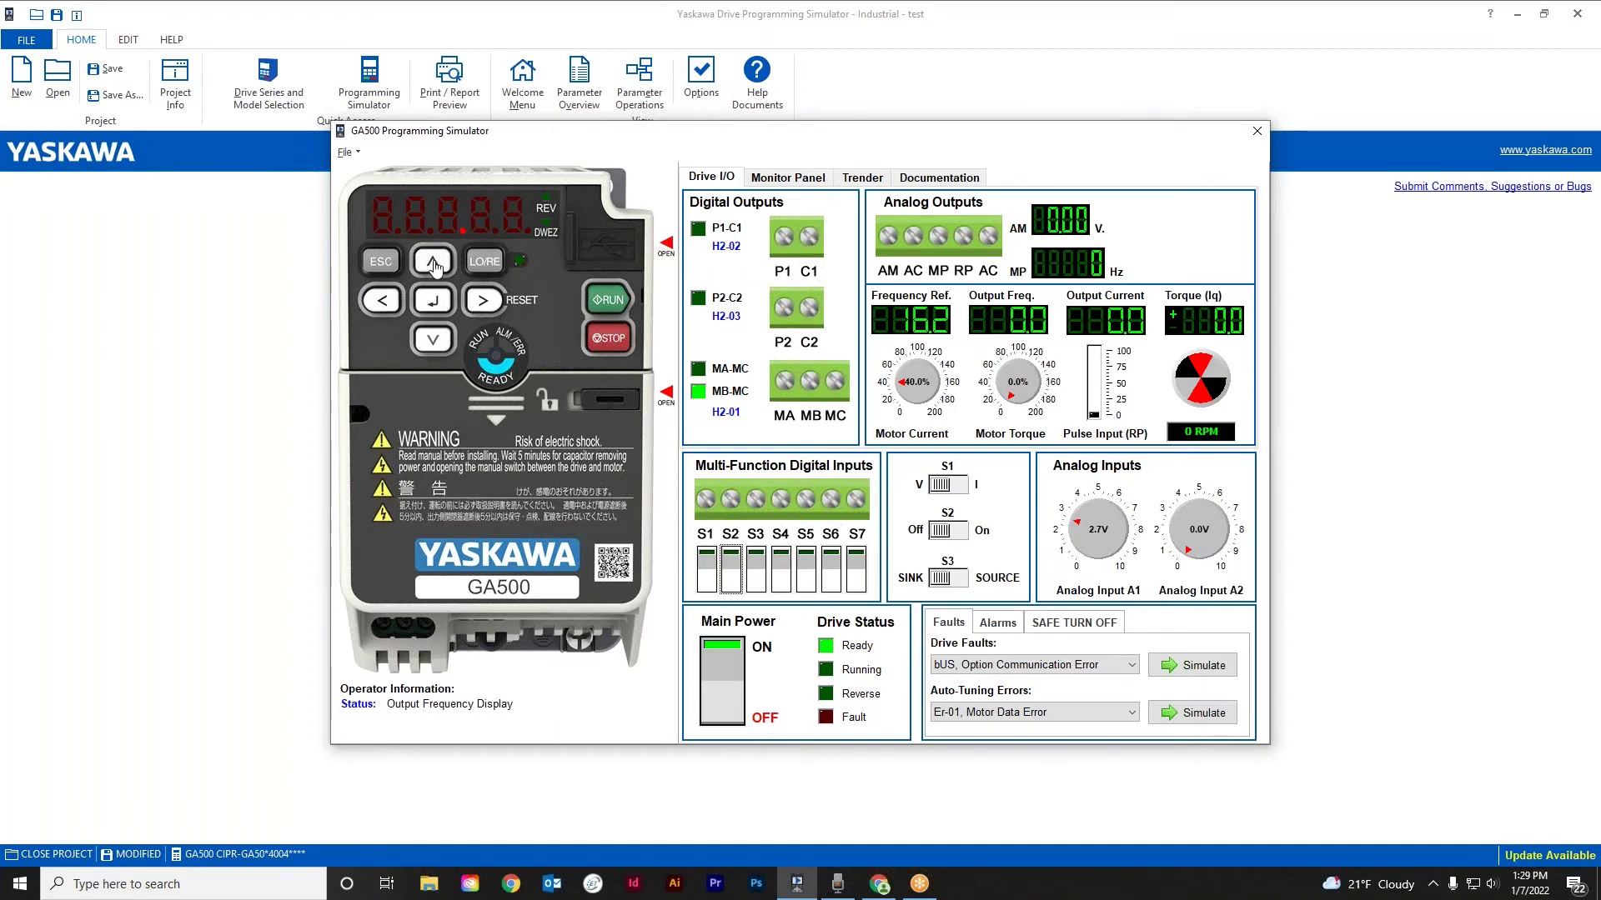
{"action": "left_click", "coordinate": [433, 263]}
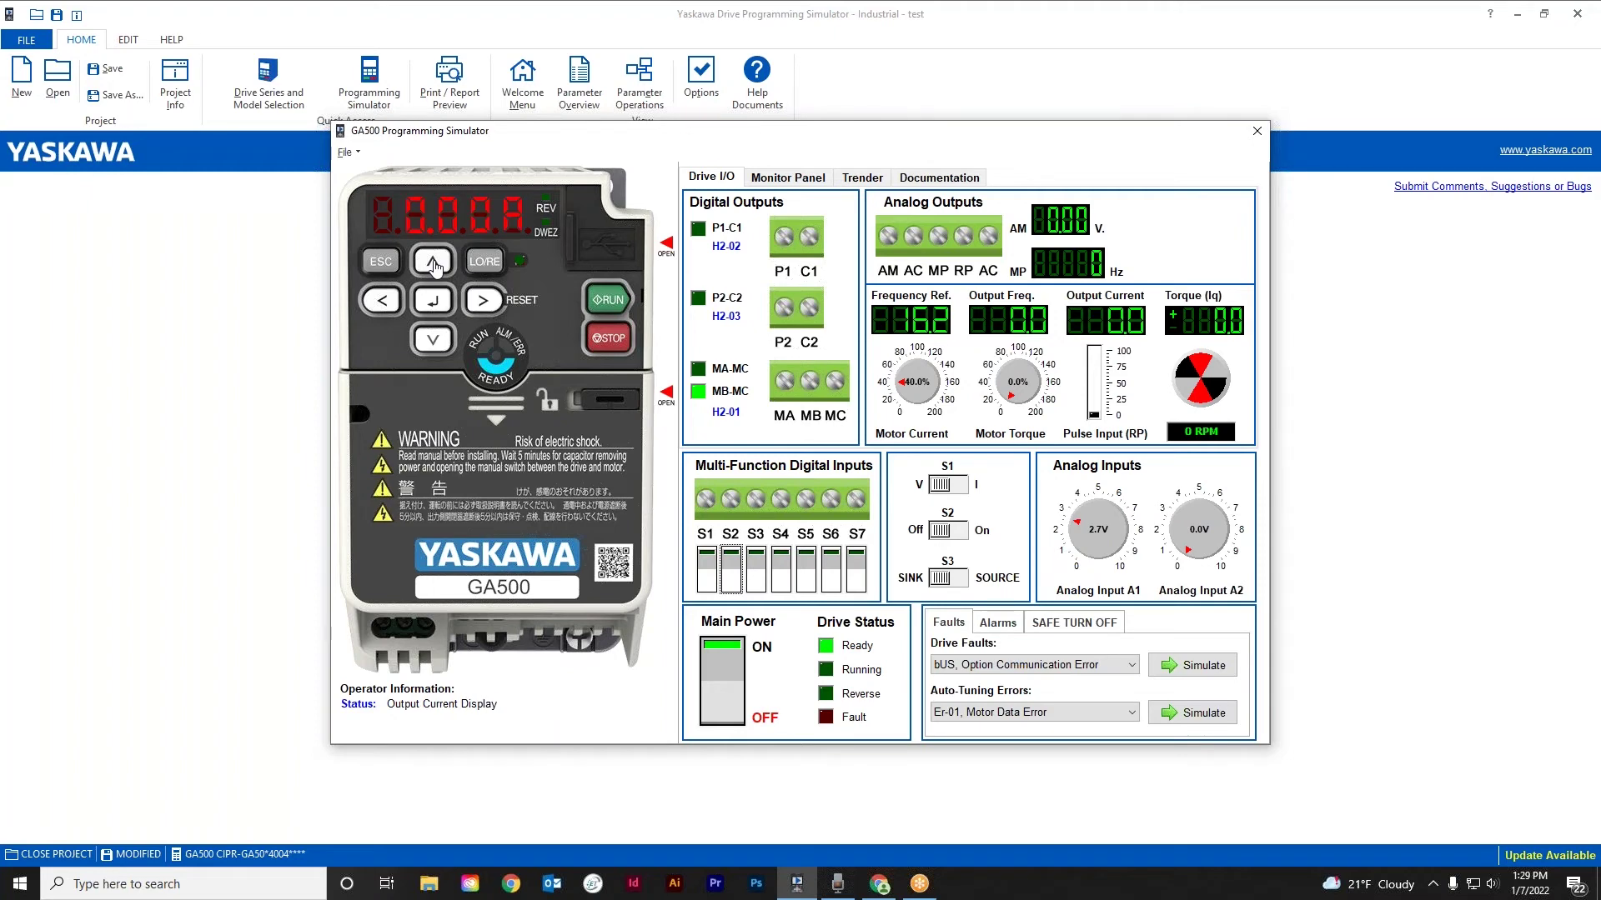
{"action": "left_click", "coordinate": [433, 264]}
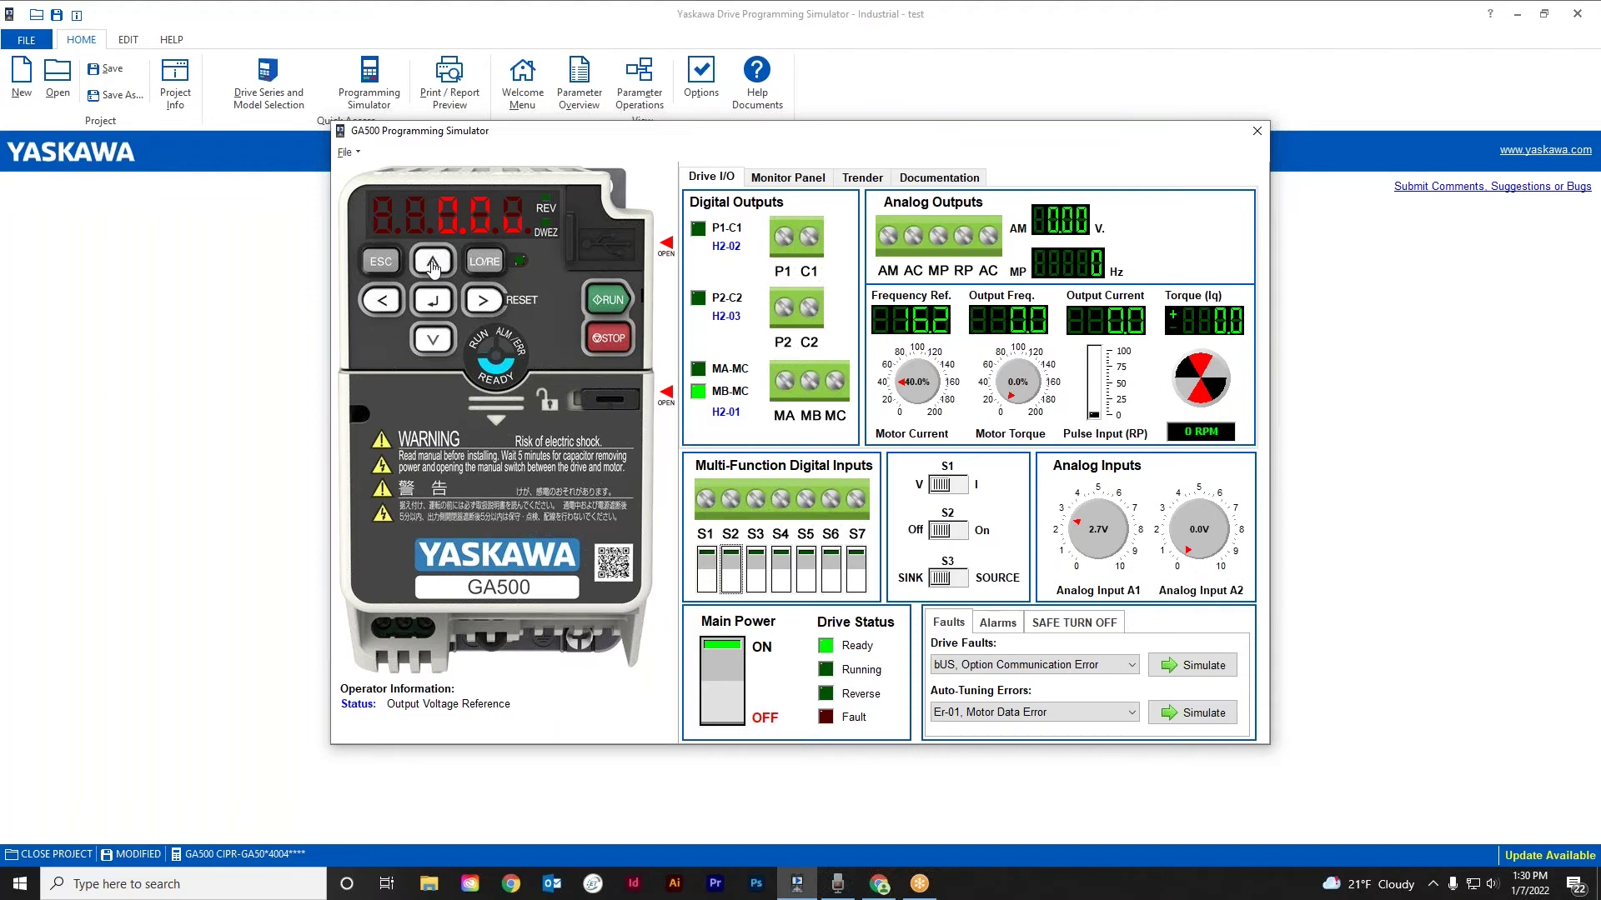
{"action": "left_click", "coordinate": [434, 263]}
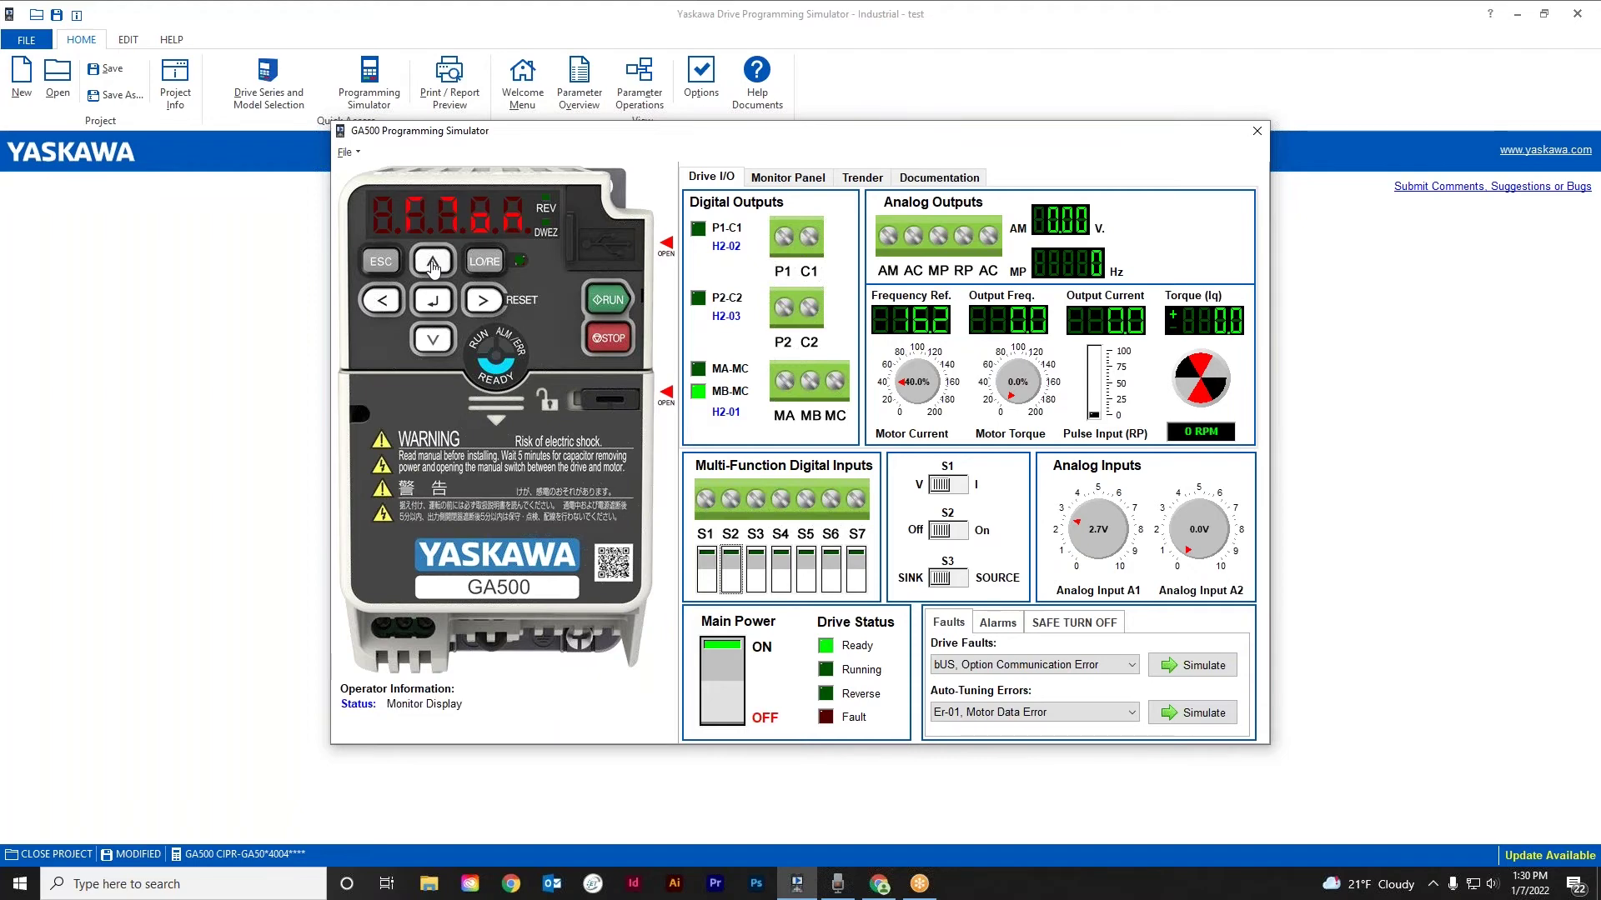
{"action": "left_click", "coordinate": [433, 263]}
{"action": "left_click", "coordinate": [434, 264]}
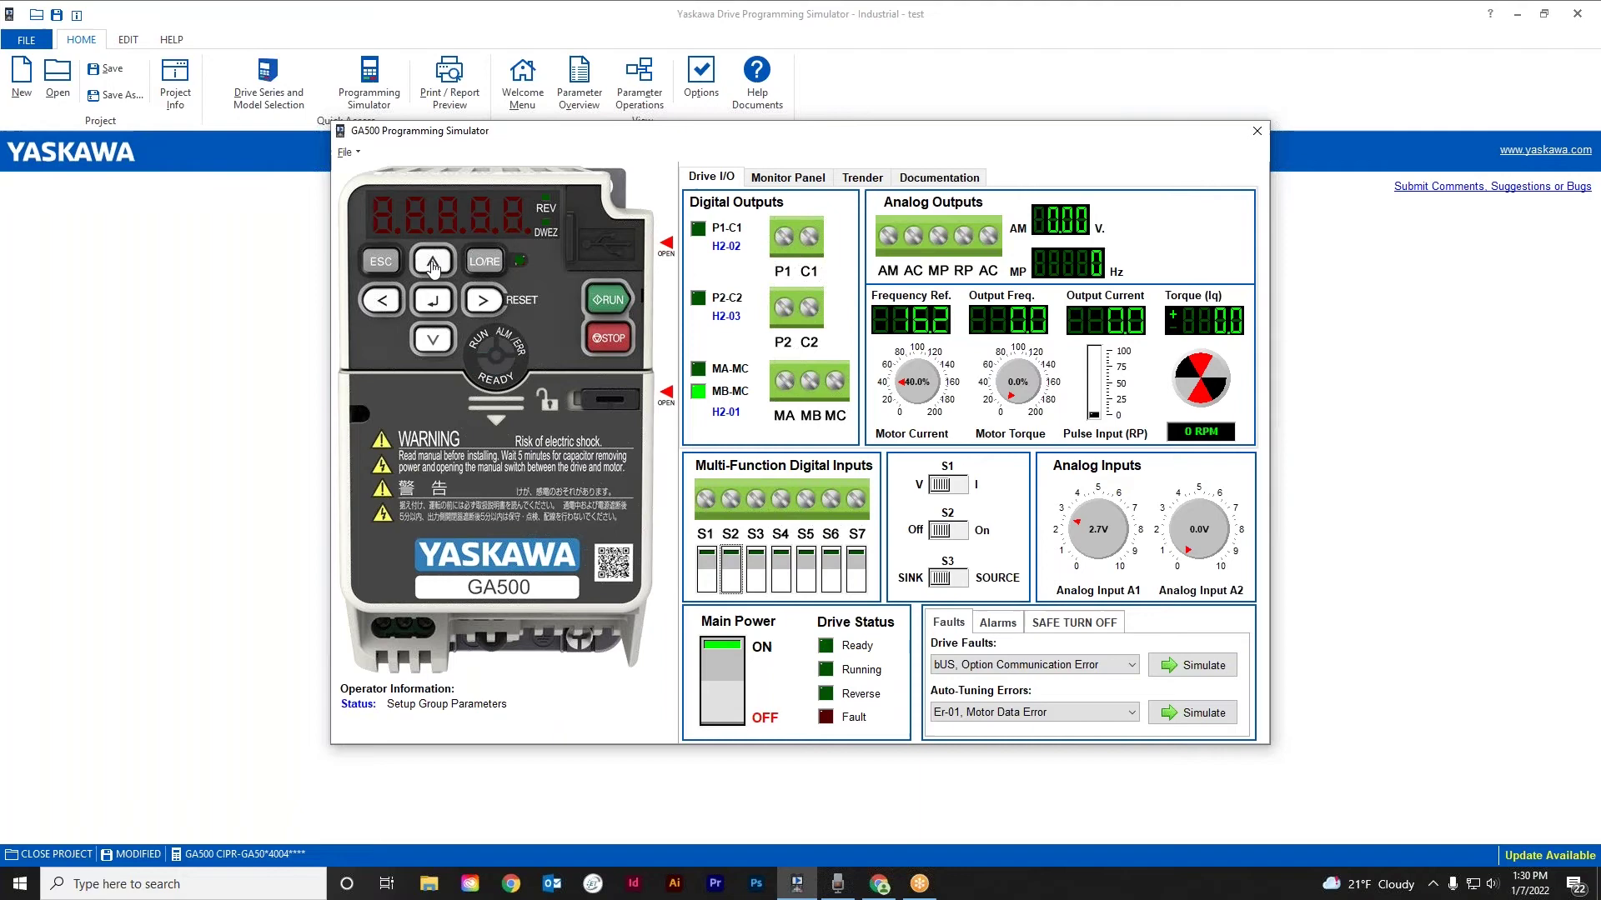
{"action": "left_click", "coordinate": [433, 264]}
{"action": "left_click", "coordinate": [434, 264]}
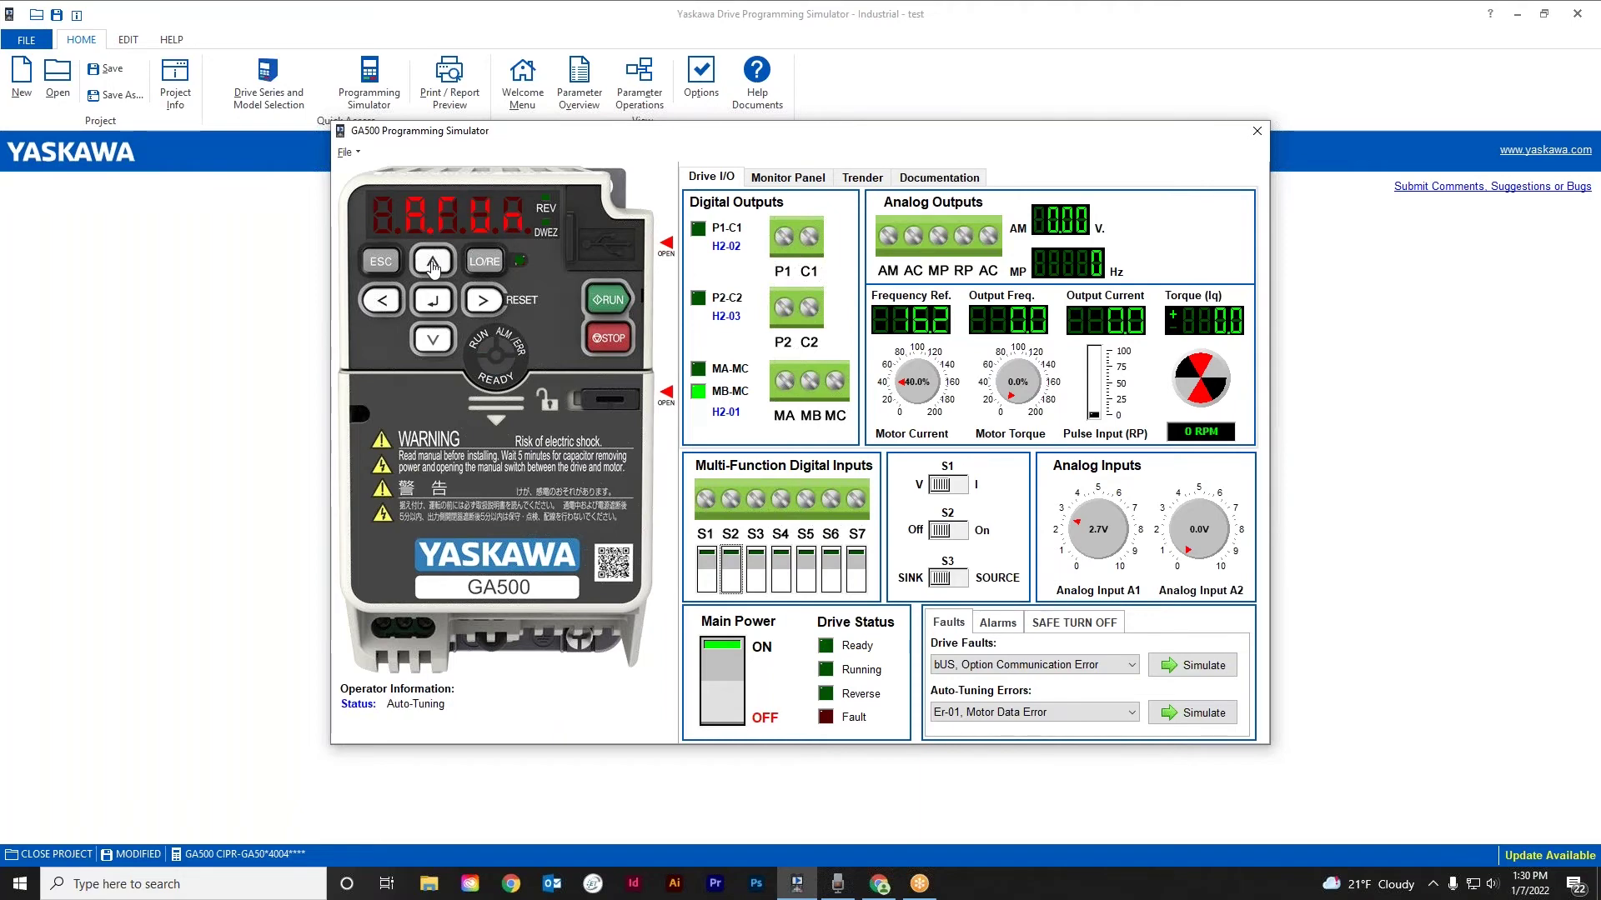
{"action": "left_click", "coordinate": [434, 264]}
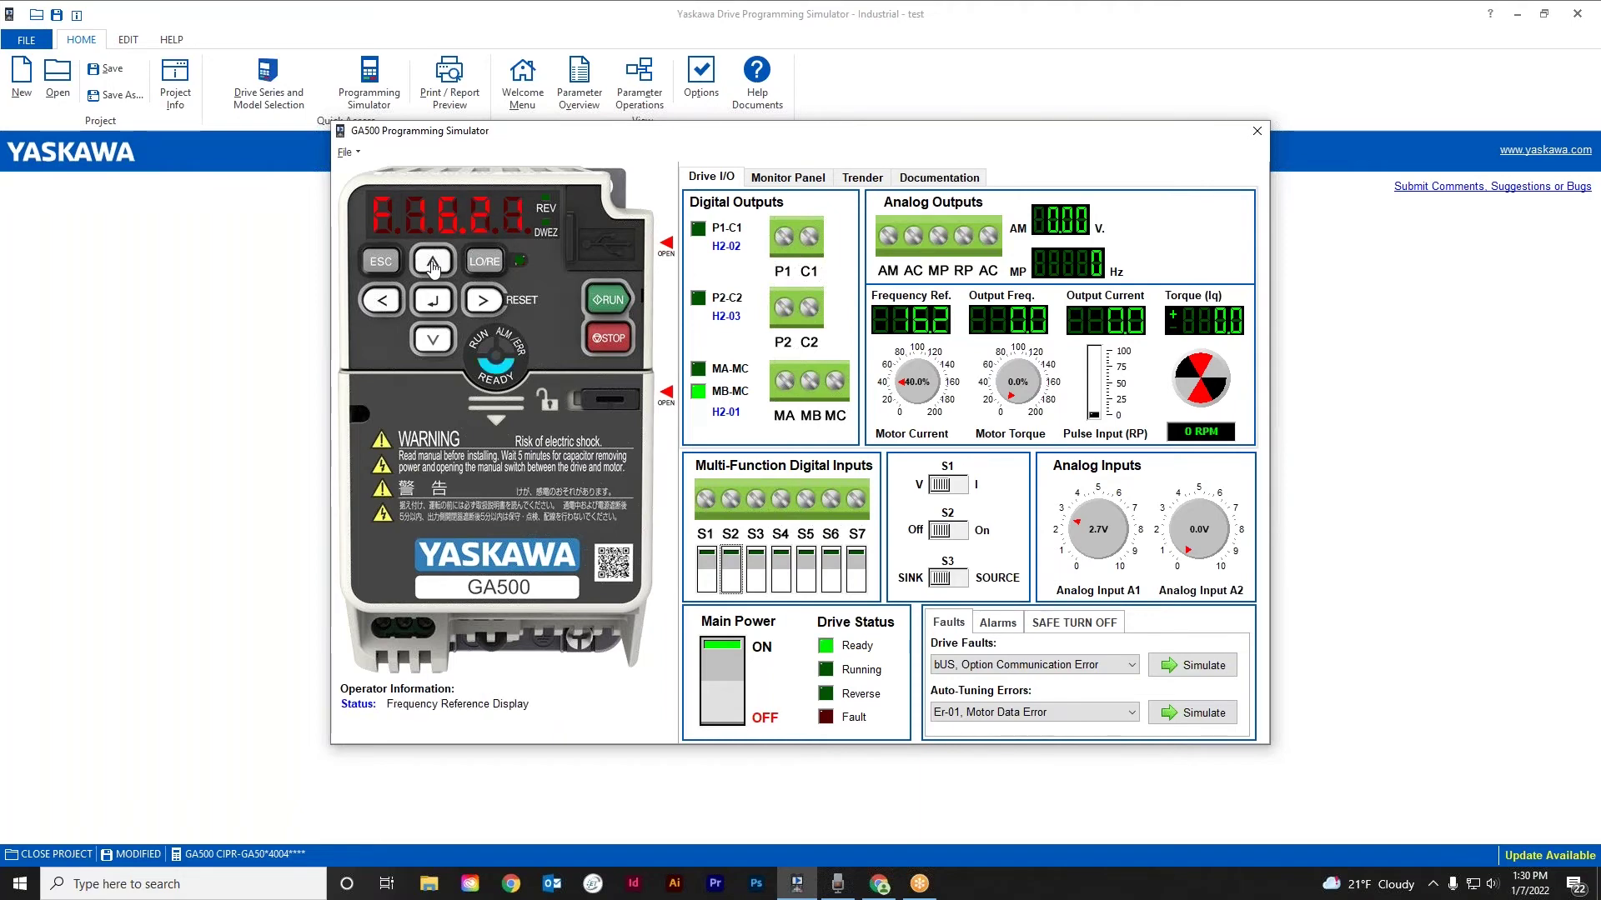
Step: Cycle down through the menus and monitors until the All Parameters (PAr) menu appears
{"action": "left_click", "coordinate": [431, 345]}
{"action": "left_click", "coordinate": [430, 345]}
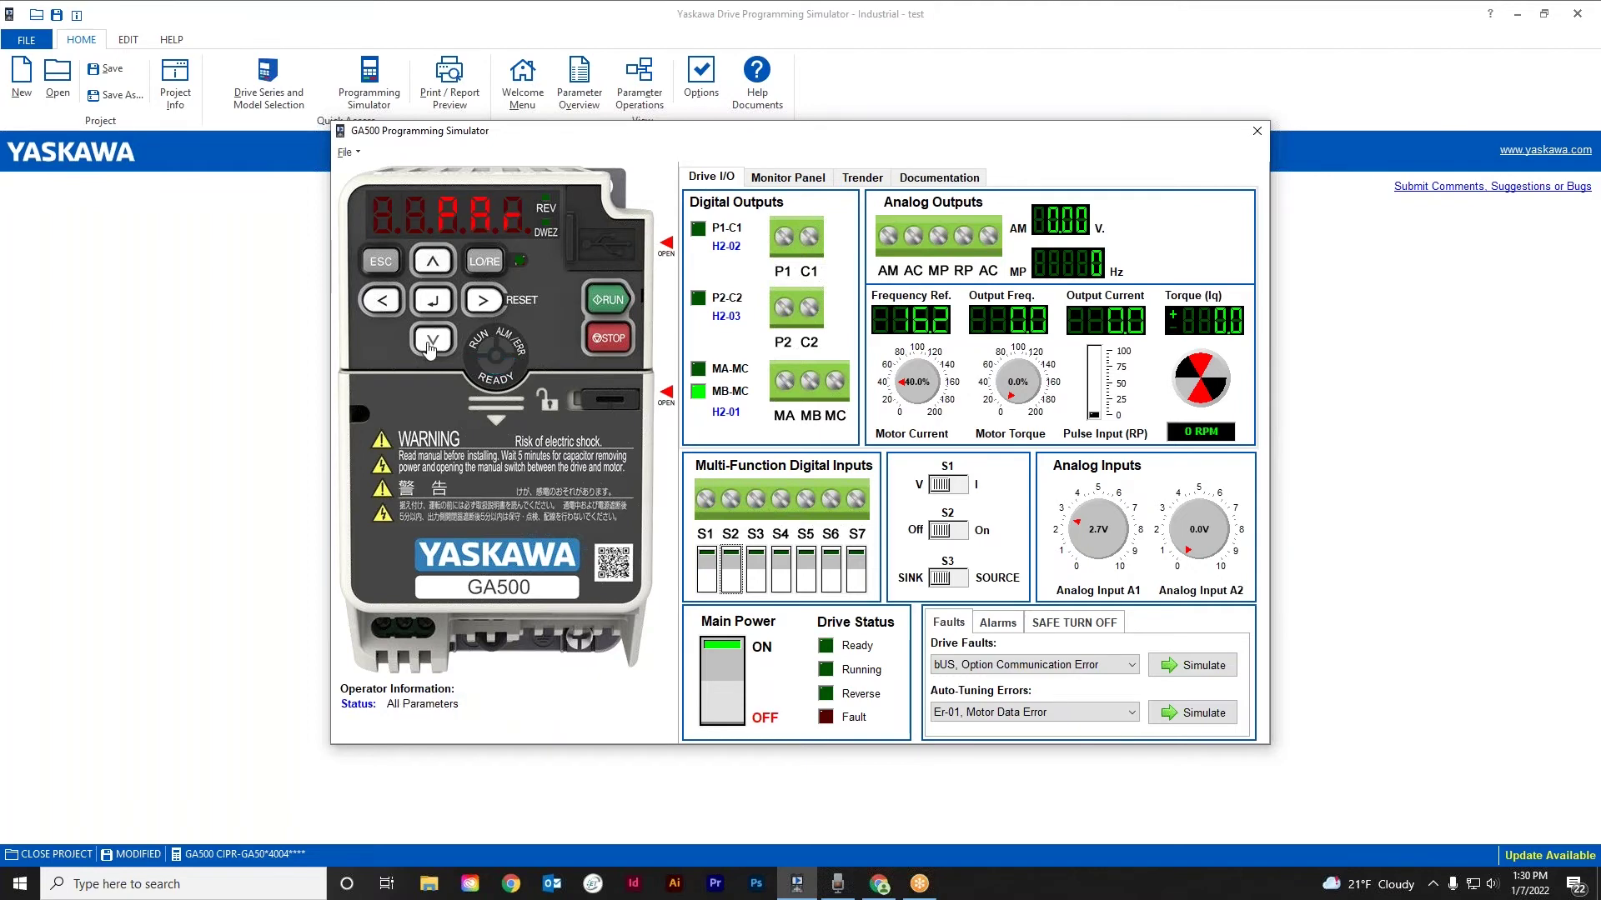
{"action": "left_click", "coordinate": [430, 345]}
{"action": "left_click", "coordinate": [430, 345]}
{"action": "left_click", "coordinate": [430, 346]}
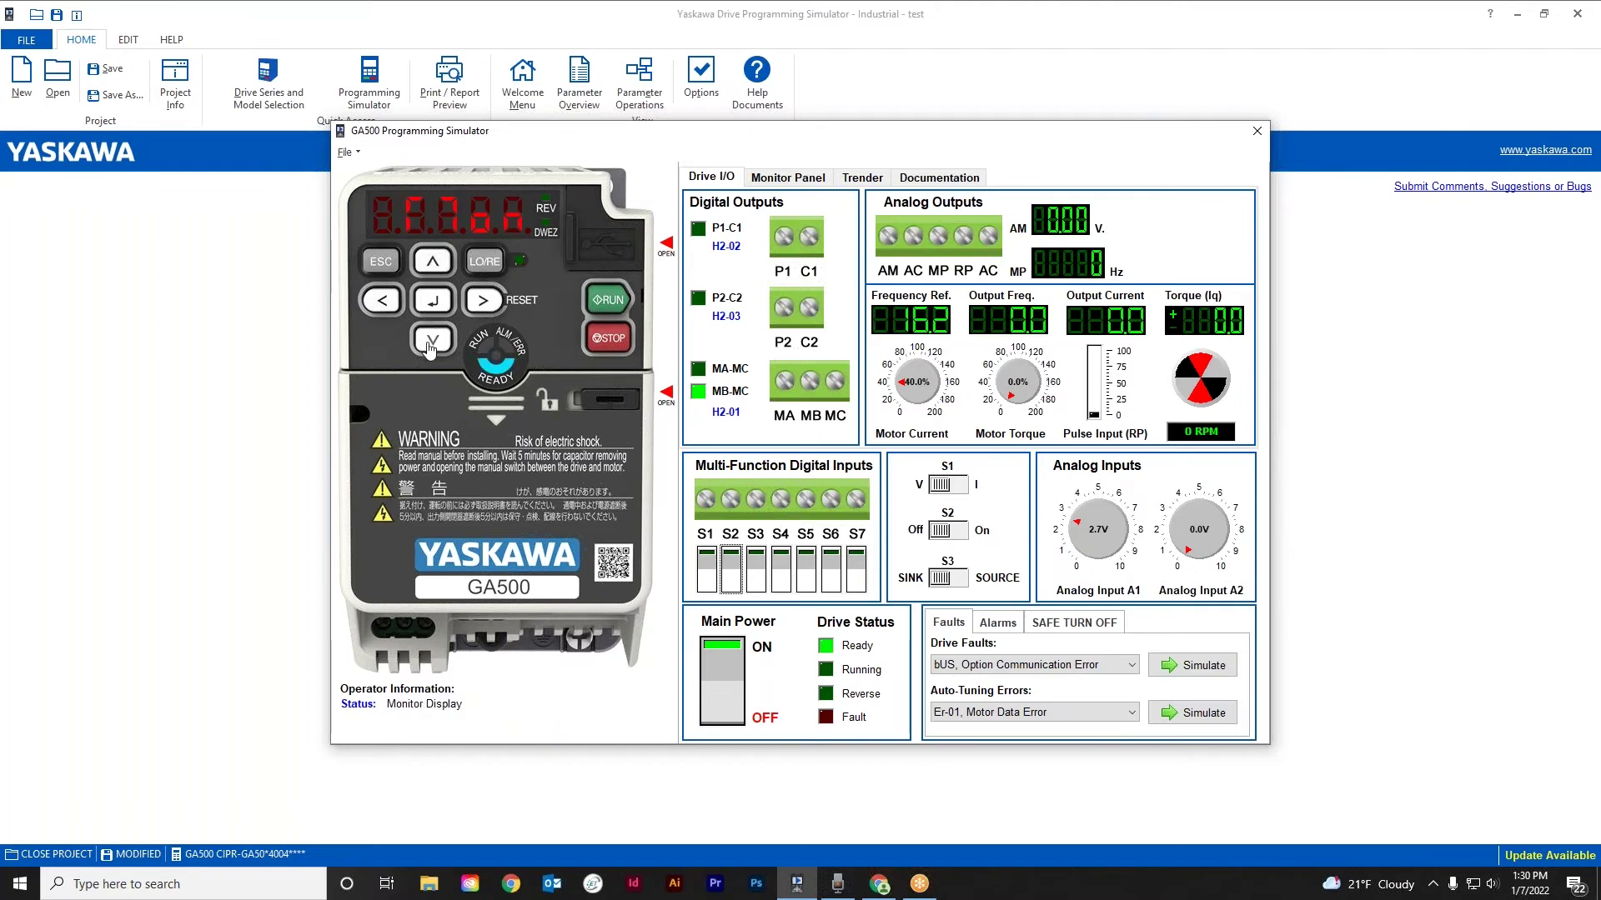
{"action": "left_click", "coordinate": [430, 345]}
{"action": "left_click", "coordinate": [431, 346]}
{"action": "left_click", "coordinate": [430, 345]}
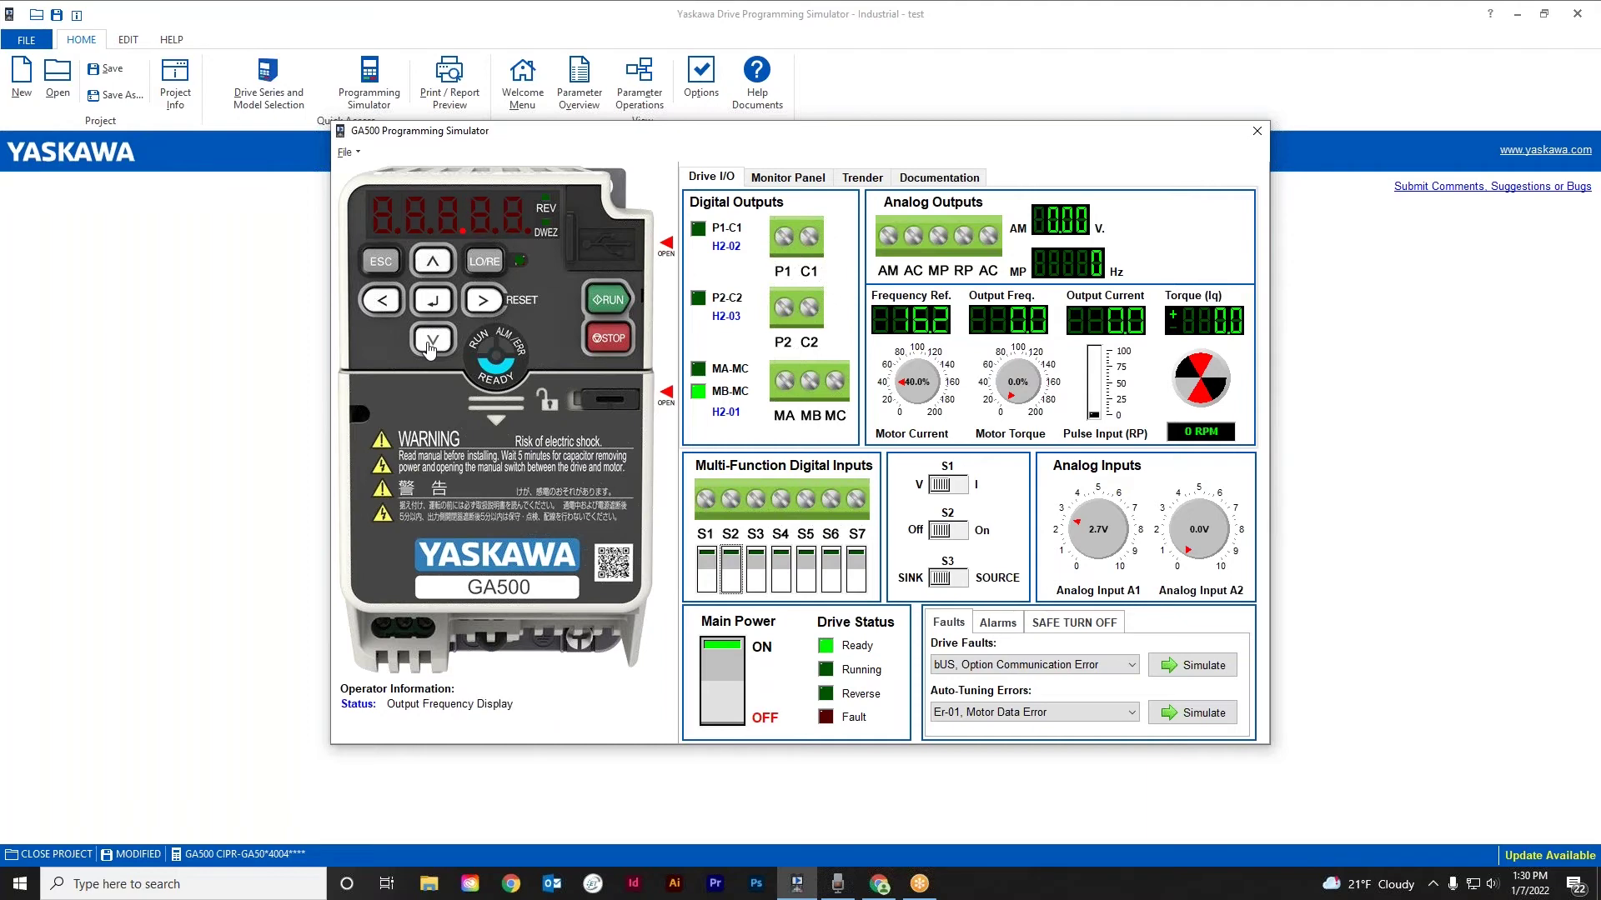
{"action": "left_click", "coordinate": [430, 345]}
{"action": "left_click", "coordinate": [430, 345]}
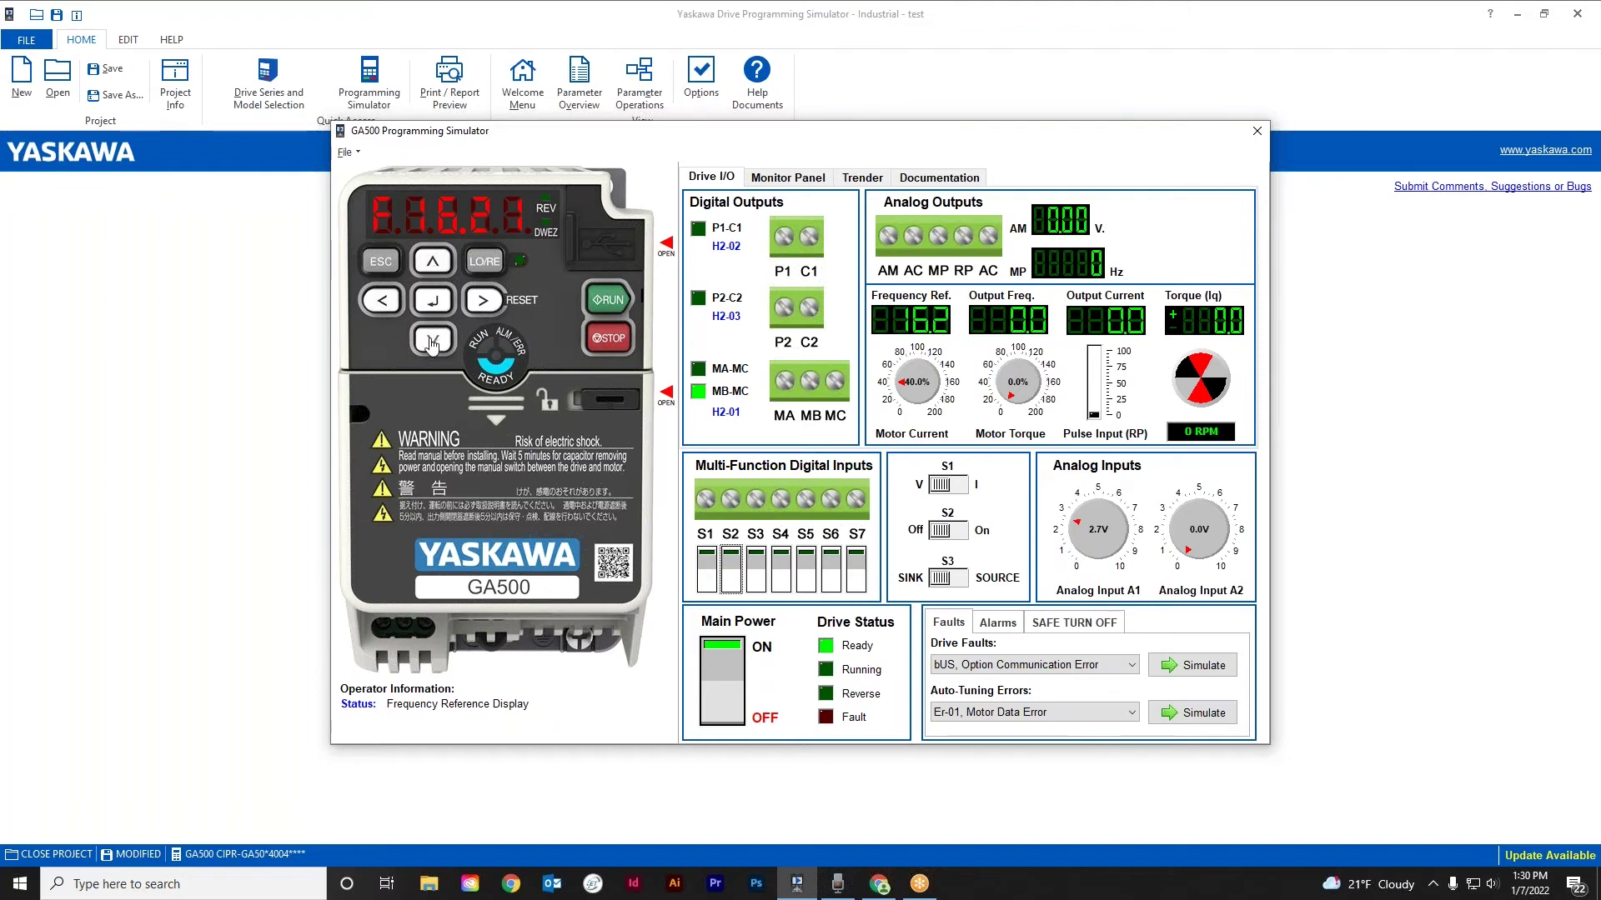
{"action": "left_click", "coordinate": [431, 345]}
{"action": "left_click", "coordinate": [430, 345]}
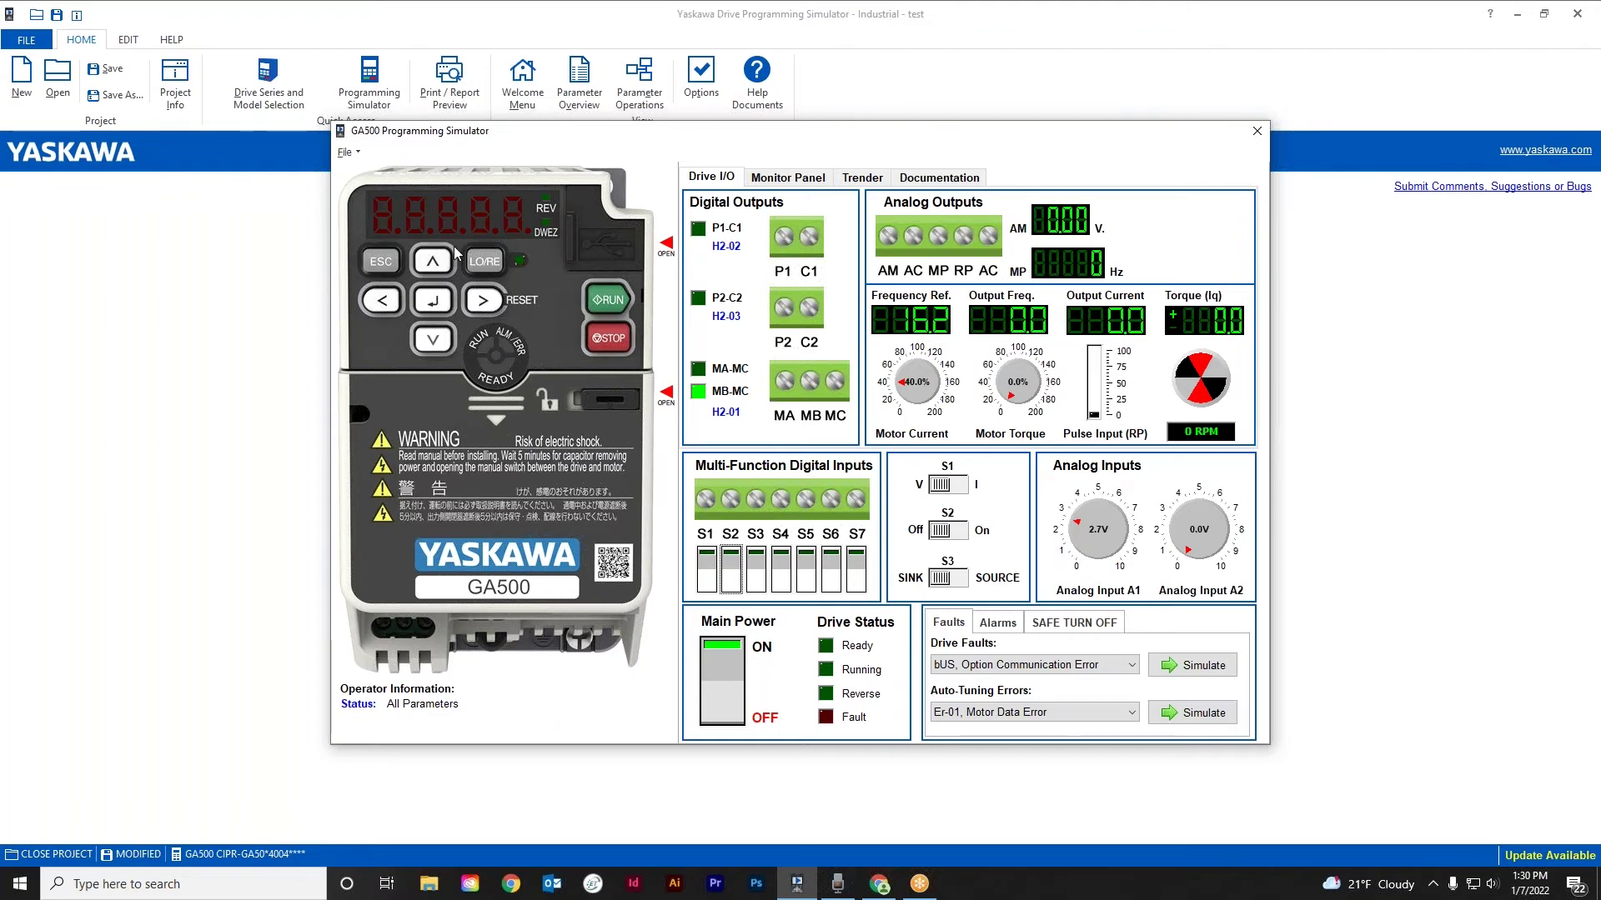
Step: Change C1-01 Acceleration Time 1 from 10.0 to 20.0, save, and escape to the frequency reference
{"action": "left_click", "coordinate": [434, 303]}
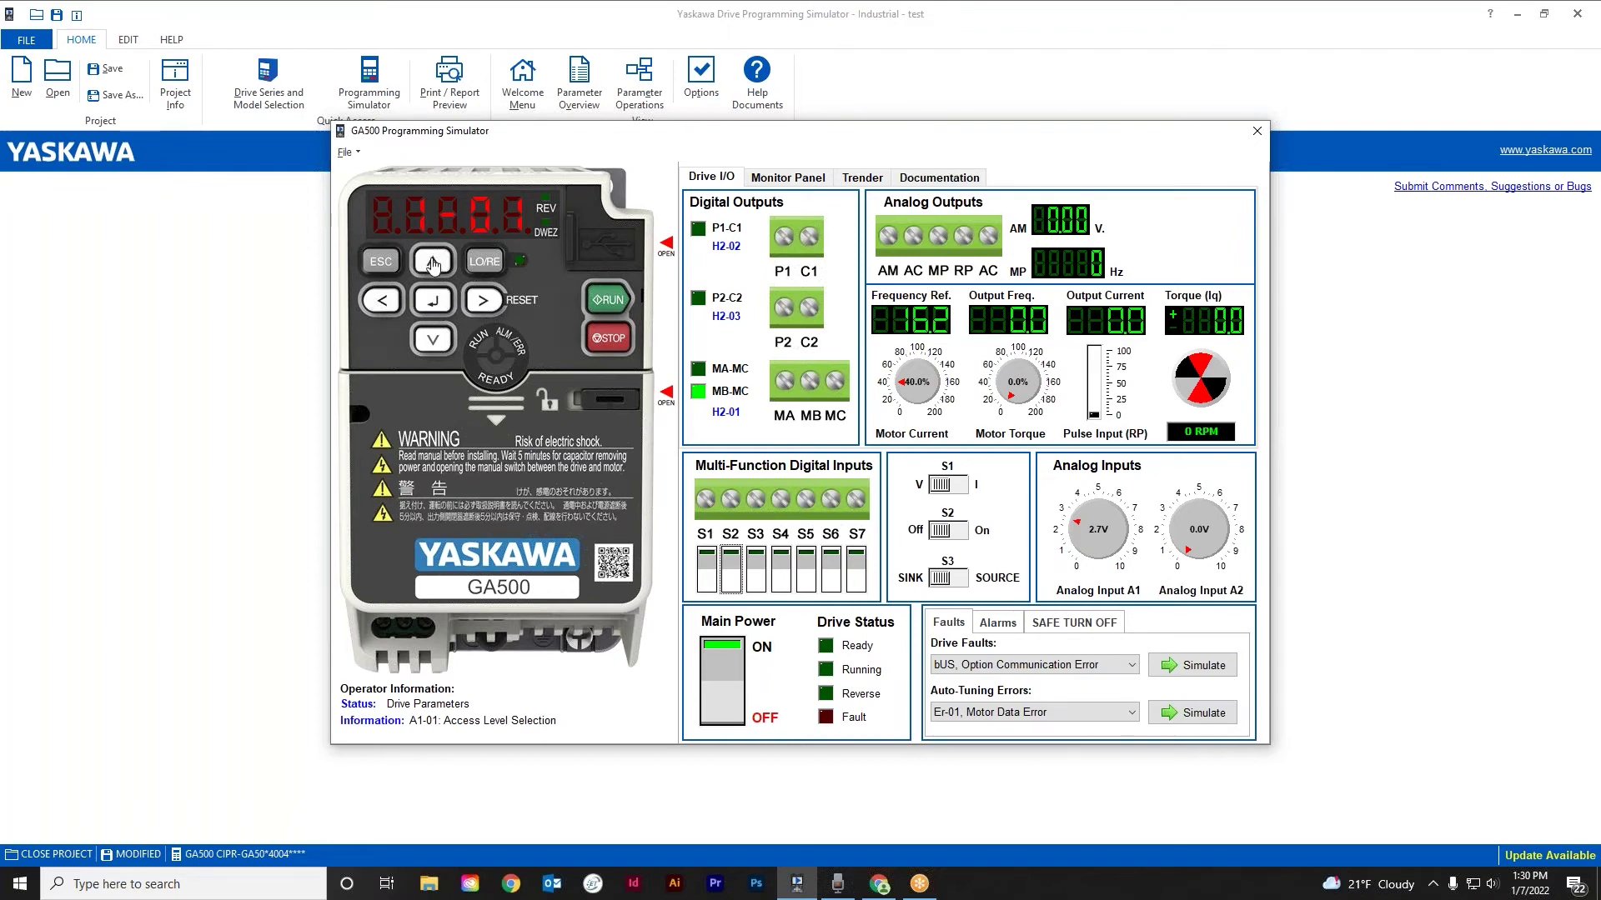
{"action": "left_click", "coordinate": [432, 262]}
{"action": "left_click", "coordinate": [433, 262]}
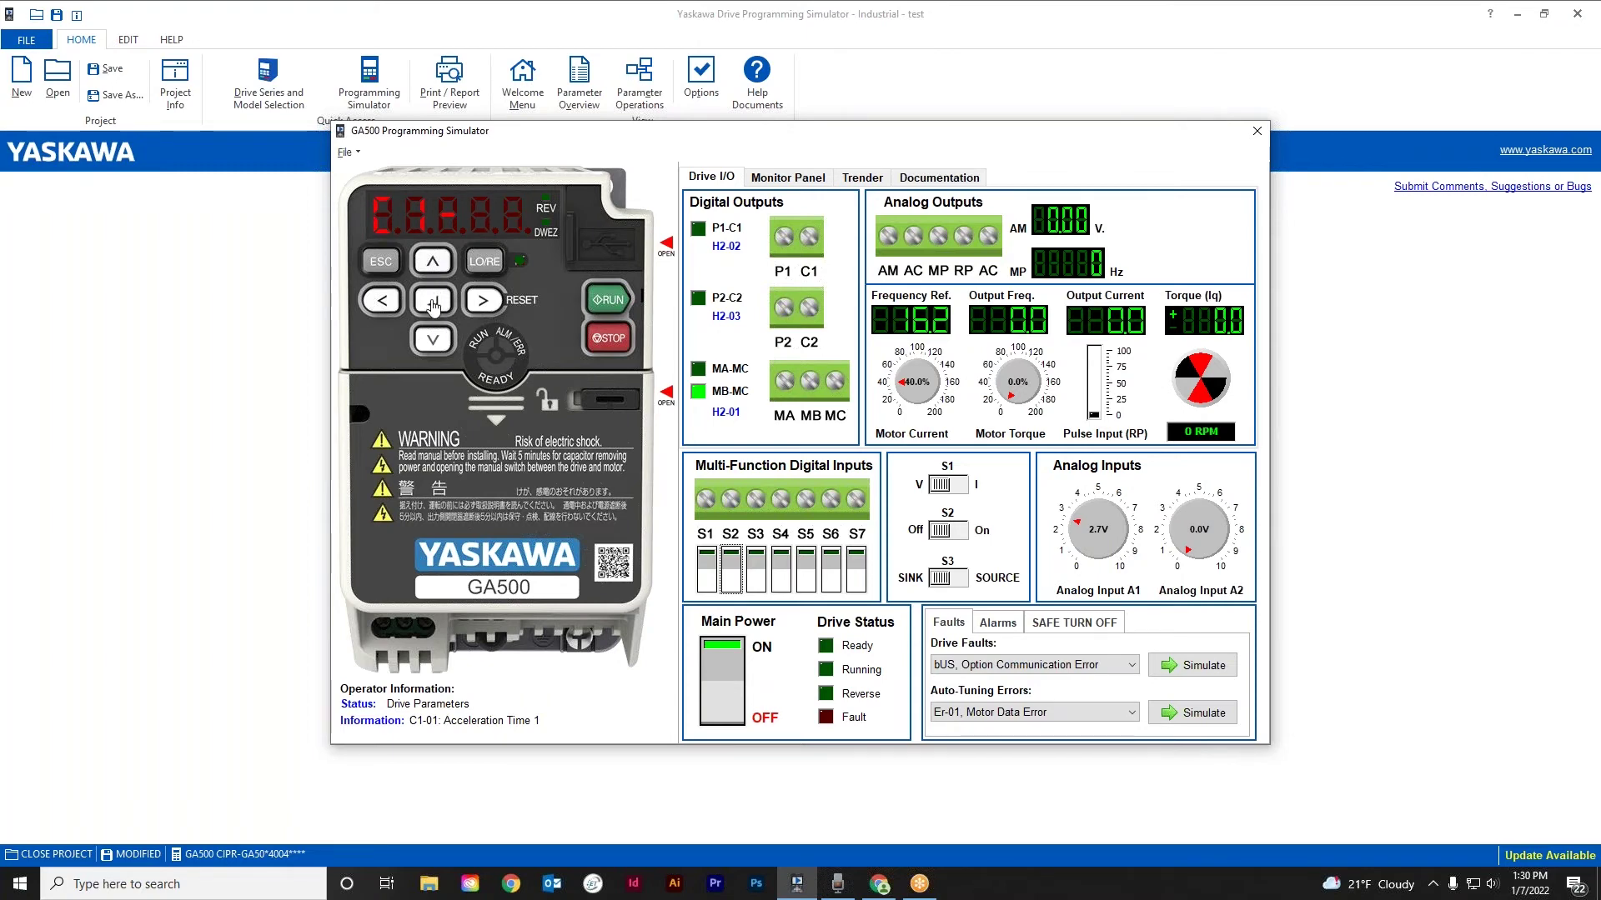
{"action": "left_click", "coordinate": [433, 306]}
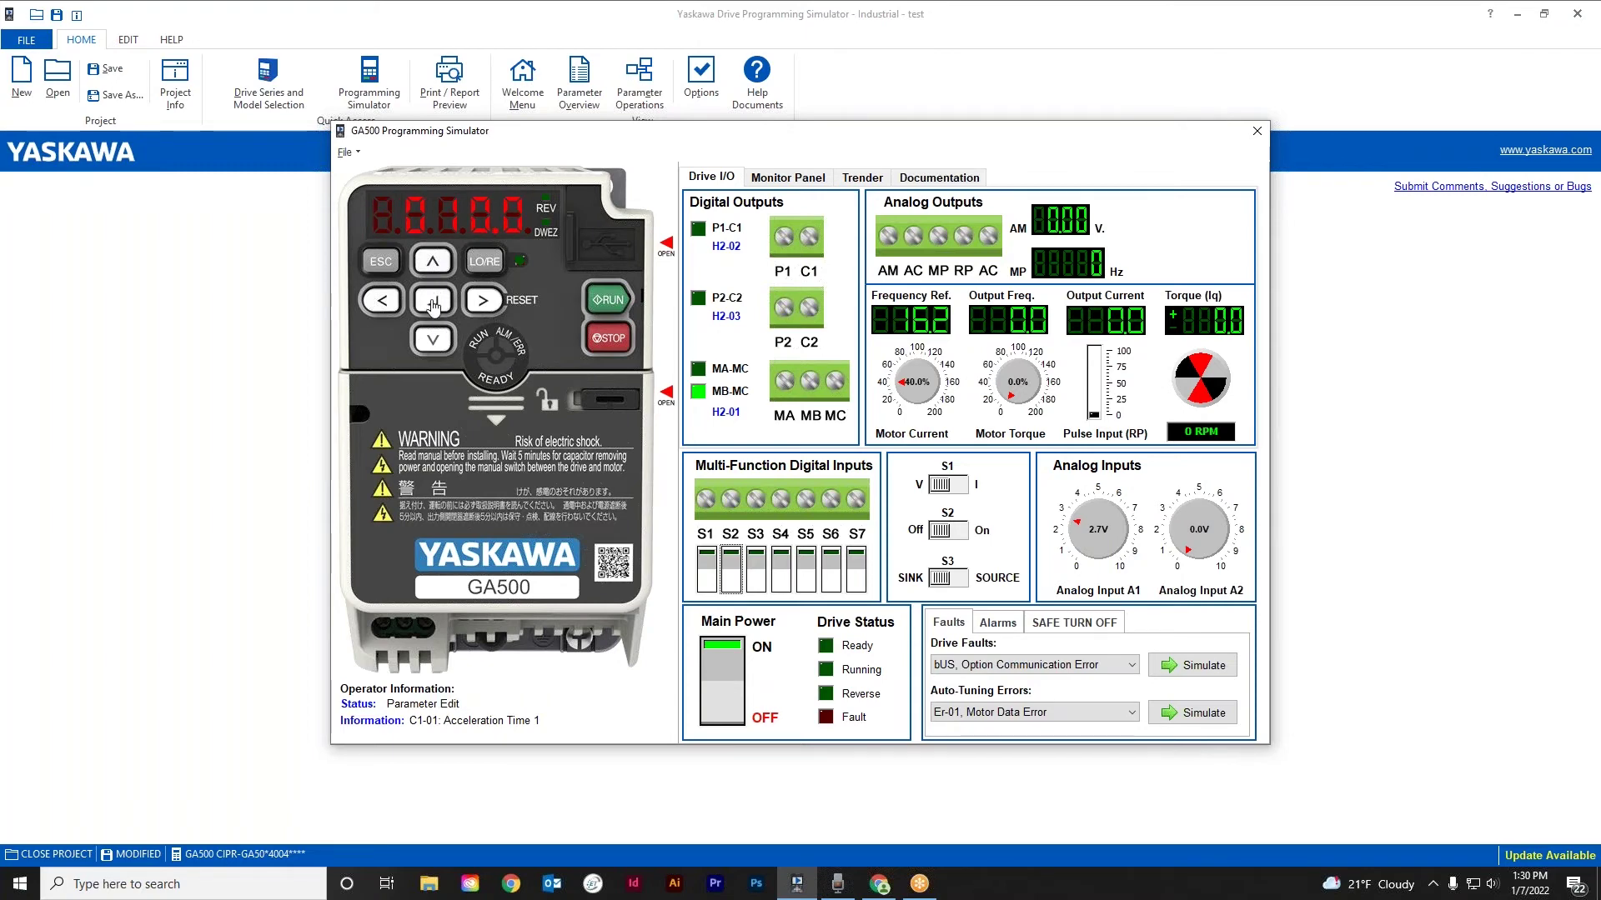
{"action": "left_click", "coordinate": [482, 305]}
{"action": "left_click", "coordinate": [435, 263]}
{"action": "left_click", "coordinate": [433, 304]}
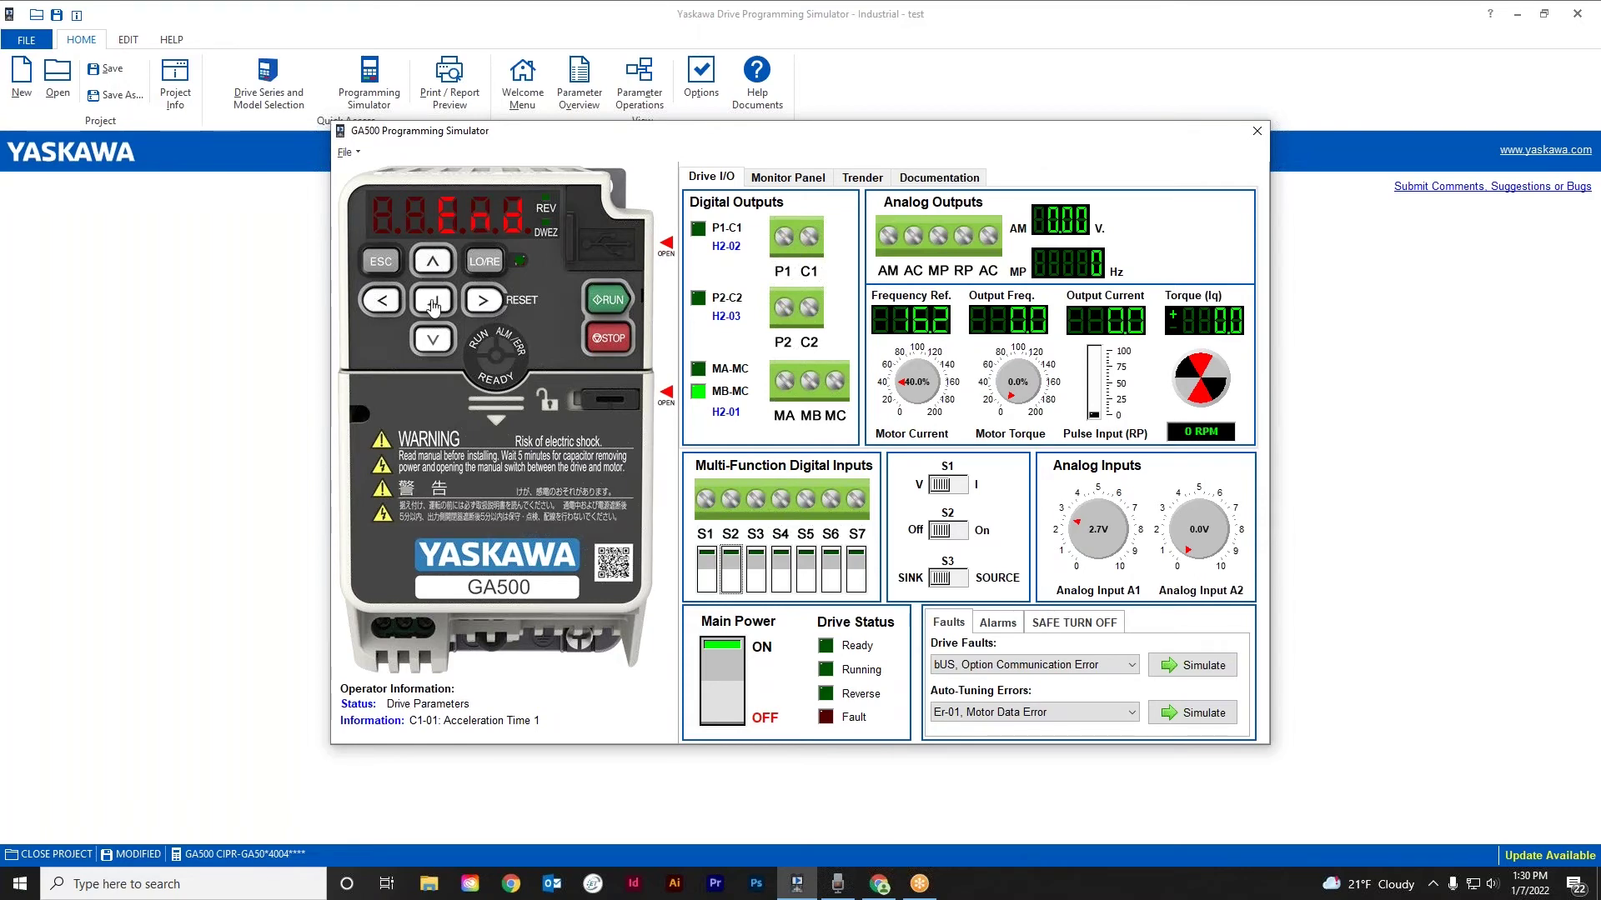
{"action": "left_click", "coordinate": [382, 266]}
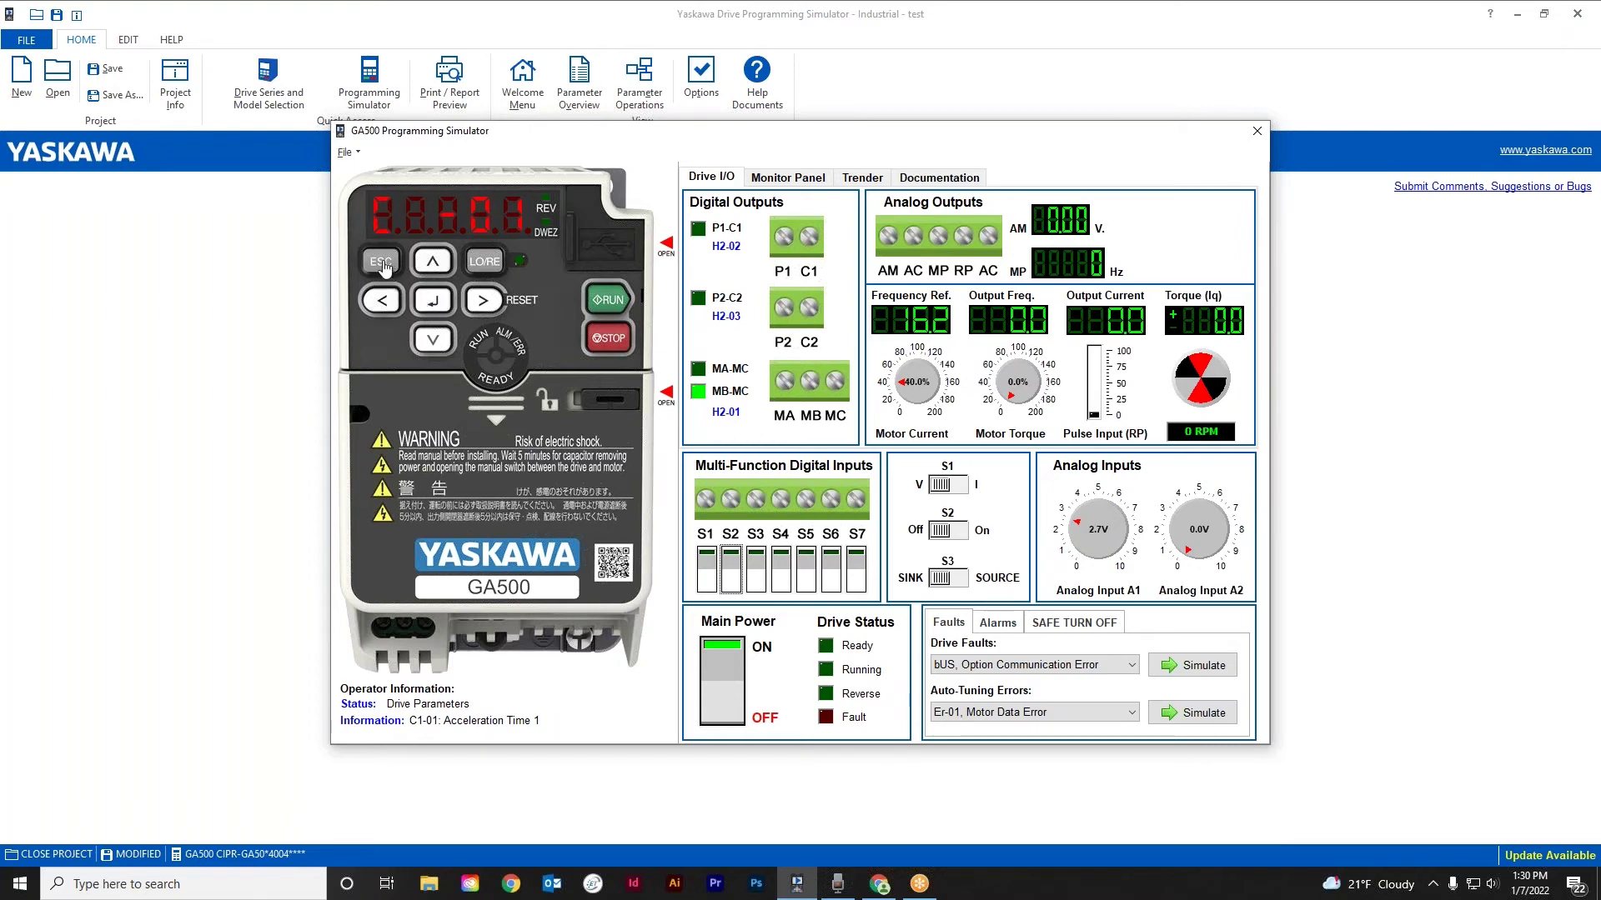
{"action": "left_click", "coordinate": [383, 265]}
{"action": "left_click", "coordinate": [383, 265]}
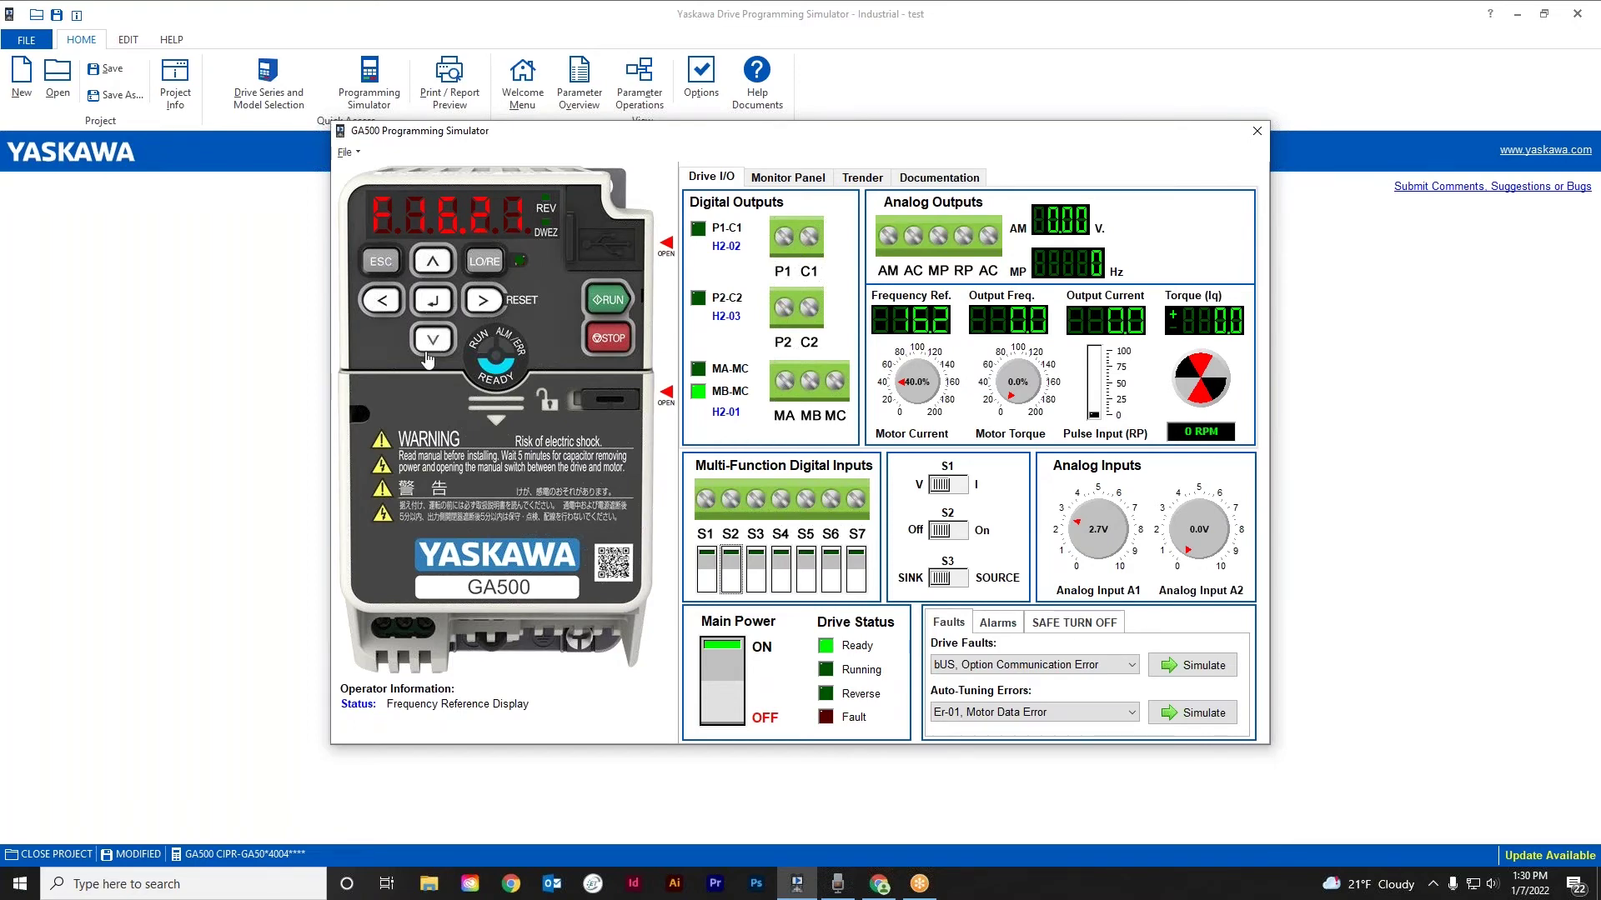
Step: Run the GA500 forward at 16.2 Hz with S1 and show Output Current on the keypad
{"action": "left_click", "coordinate": [433, 262]}
{"action": "left_click", "coordinate": [434, 262]}
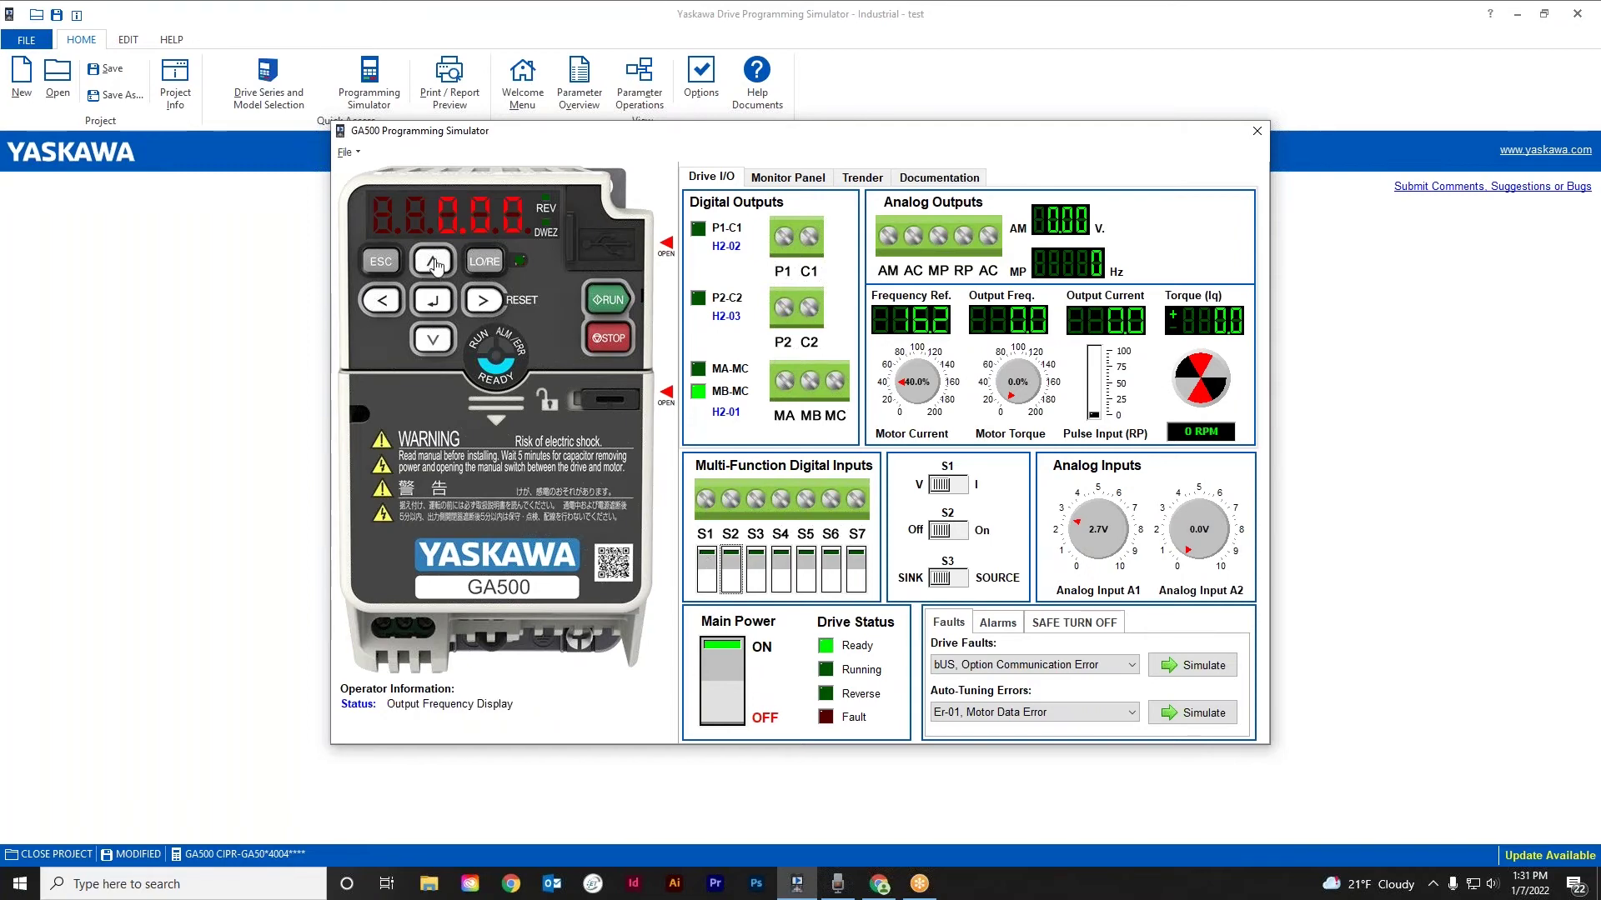
{"action": "left_click", "coordinate": [709, 564]}
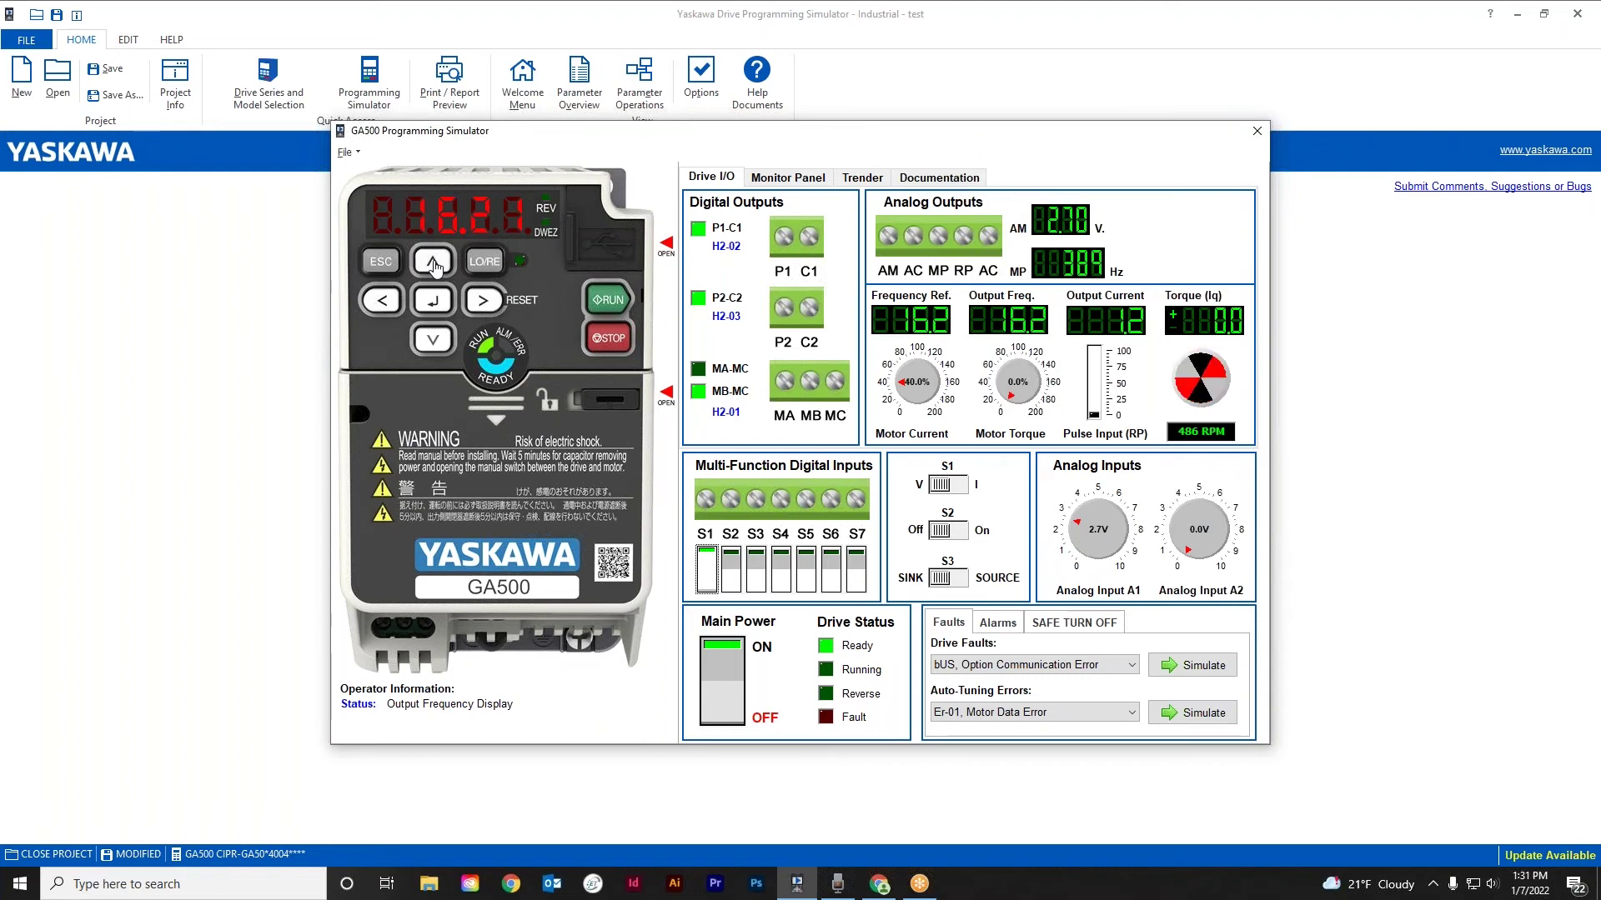
{"action": "left_click", "coordinate": [433, 265]}
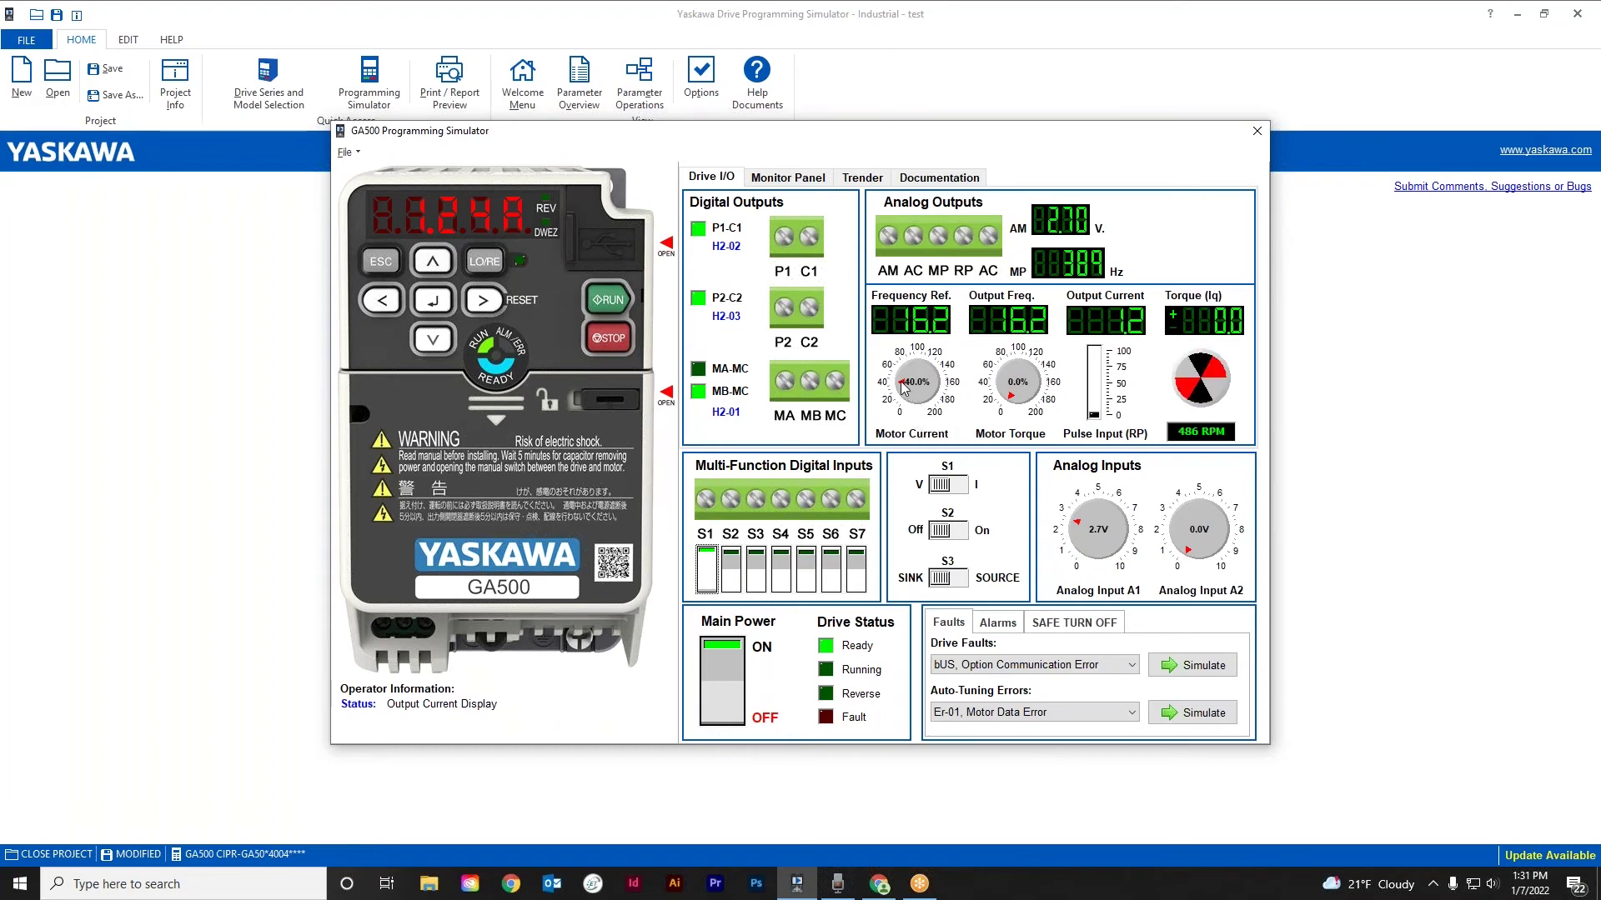
{"action": "scroll", "coordinate": [902, 387], "scroll_direction": "down", "scroll_amount": 1}
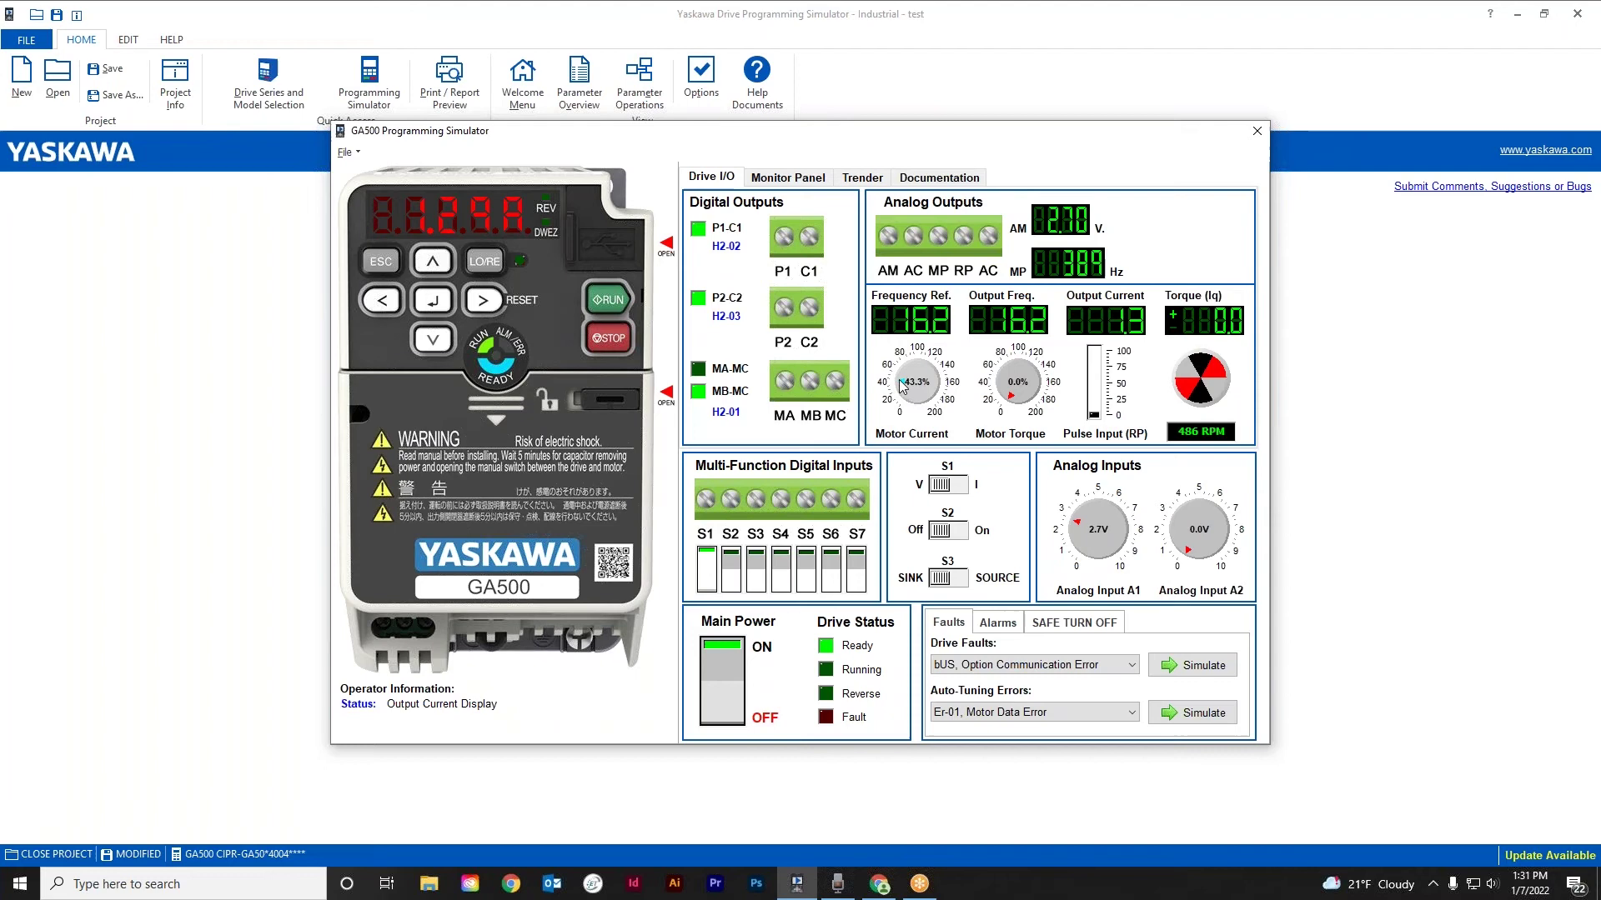
Step: Raise the Motor Current knob past 160% until the drive trips a Motor Overload fault
{"action": "scroll", "coordinate": [903, 384], "scroll_direction": "down", "scroll_amount": 2}
{"action": "scroll", "coordinate": [905, 380], "scroll_direction": "up", "scroll_amount": 2}
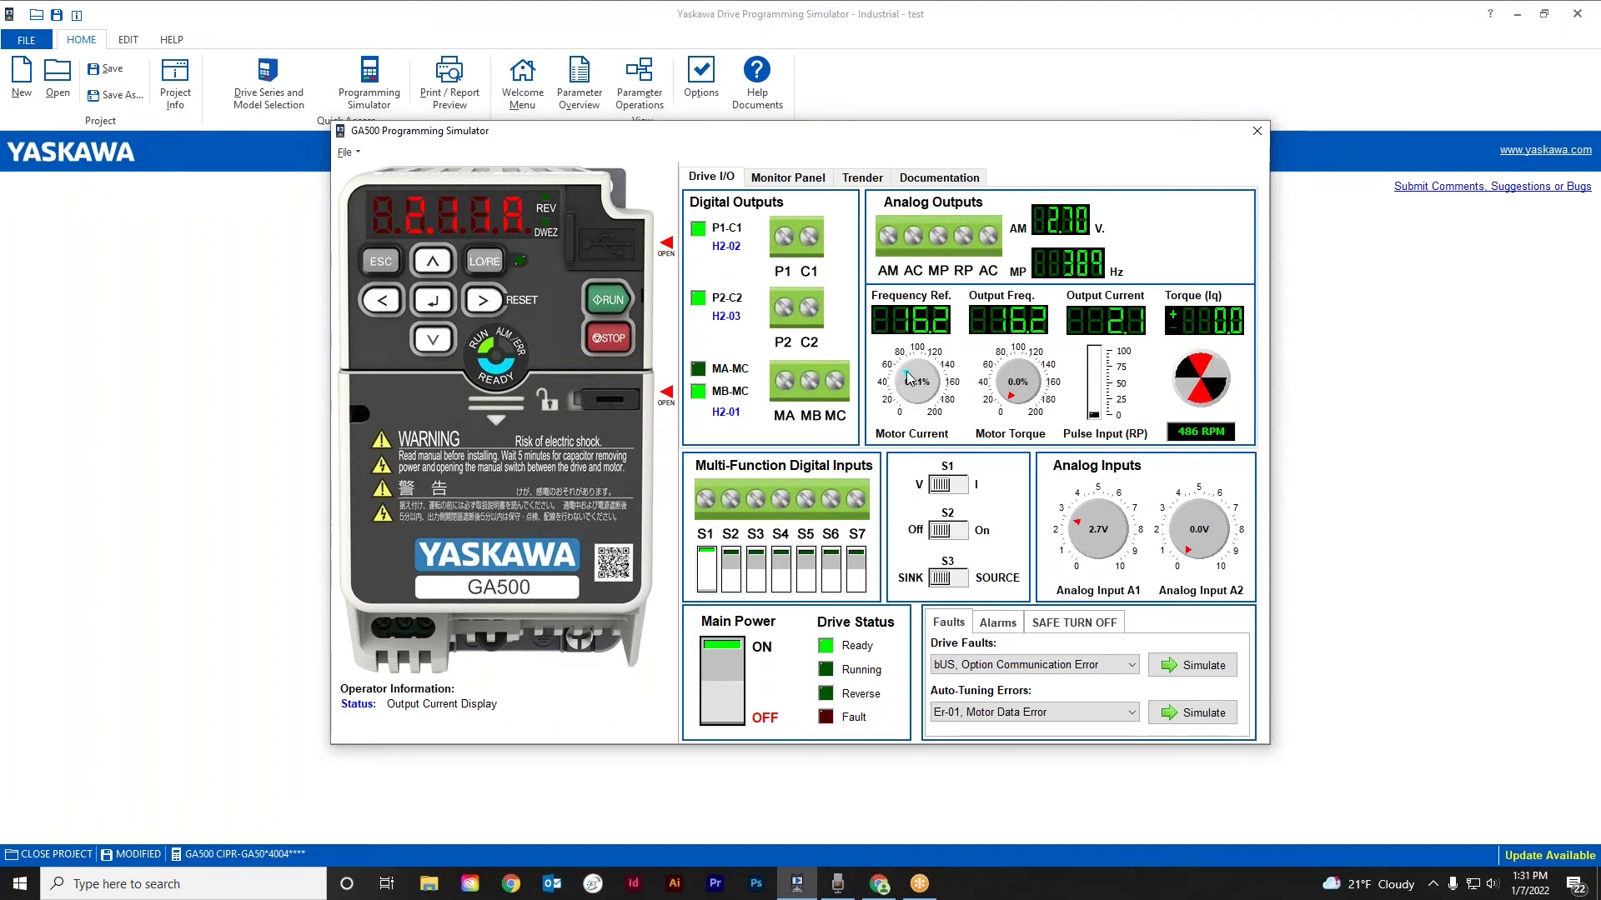
{"action": "scroll", "coordinate": [909, 378], "scroll_direction": "up", "scroll_amount": 2}
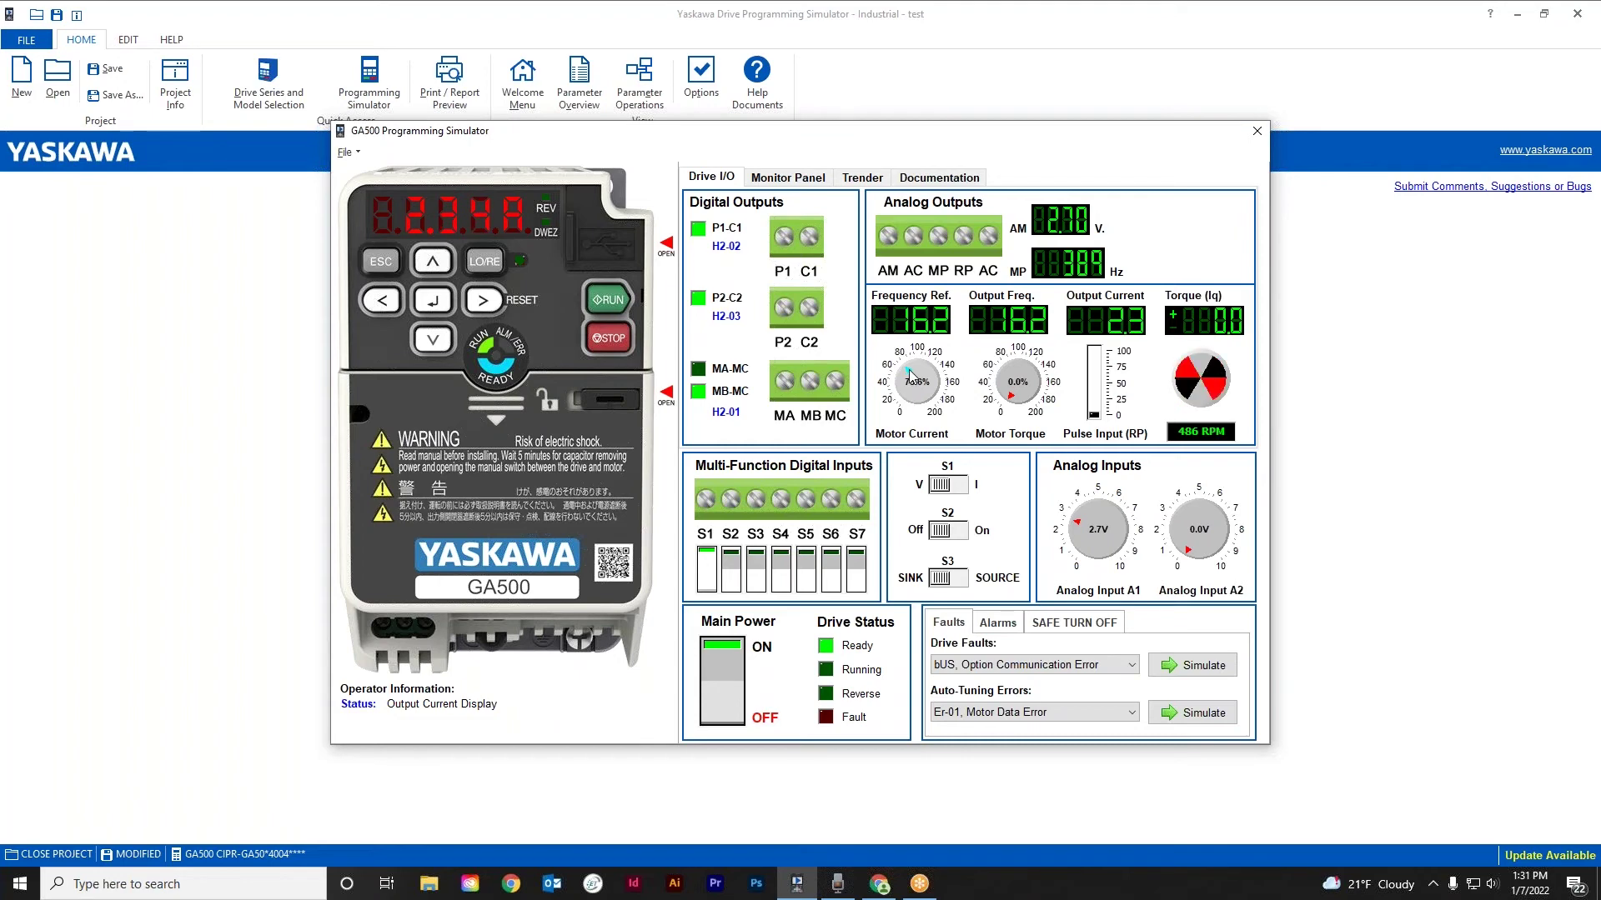
{"action": "scroll", "coordinate": [911, 377], "scroll_direction": "up", "scroll_amount": 1}
{"action": "scroll", "coordinate": [912, 376], "scroll_direction": "up", "scroll_amount": 2}
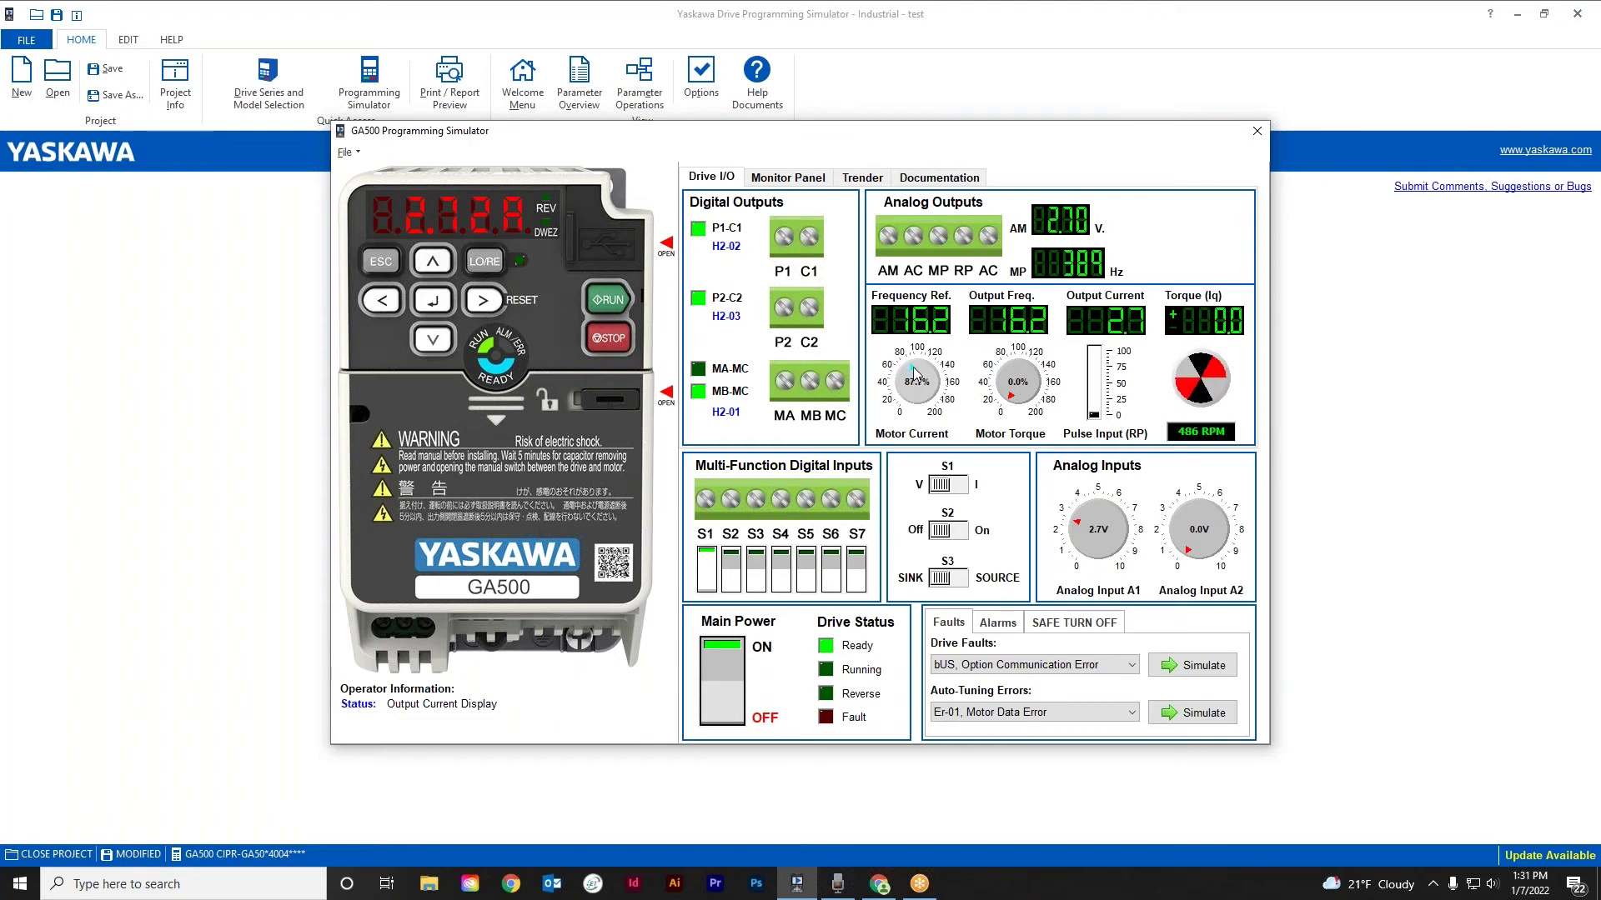
{"action": "scroll", "coordinate": [915, 374], "scroll_direction": "up", "scroll_amount": 2}
{"action": "scroll", "coordinate": [918, 374], "scroll_direction": "up", "scroll_amount": 1}
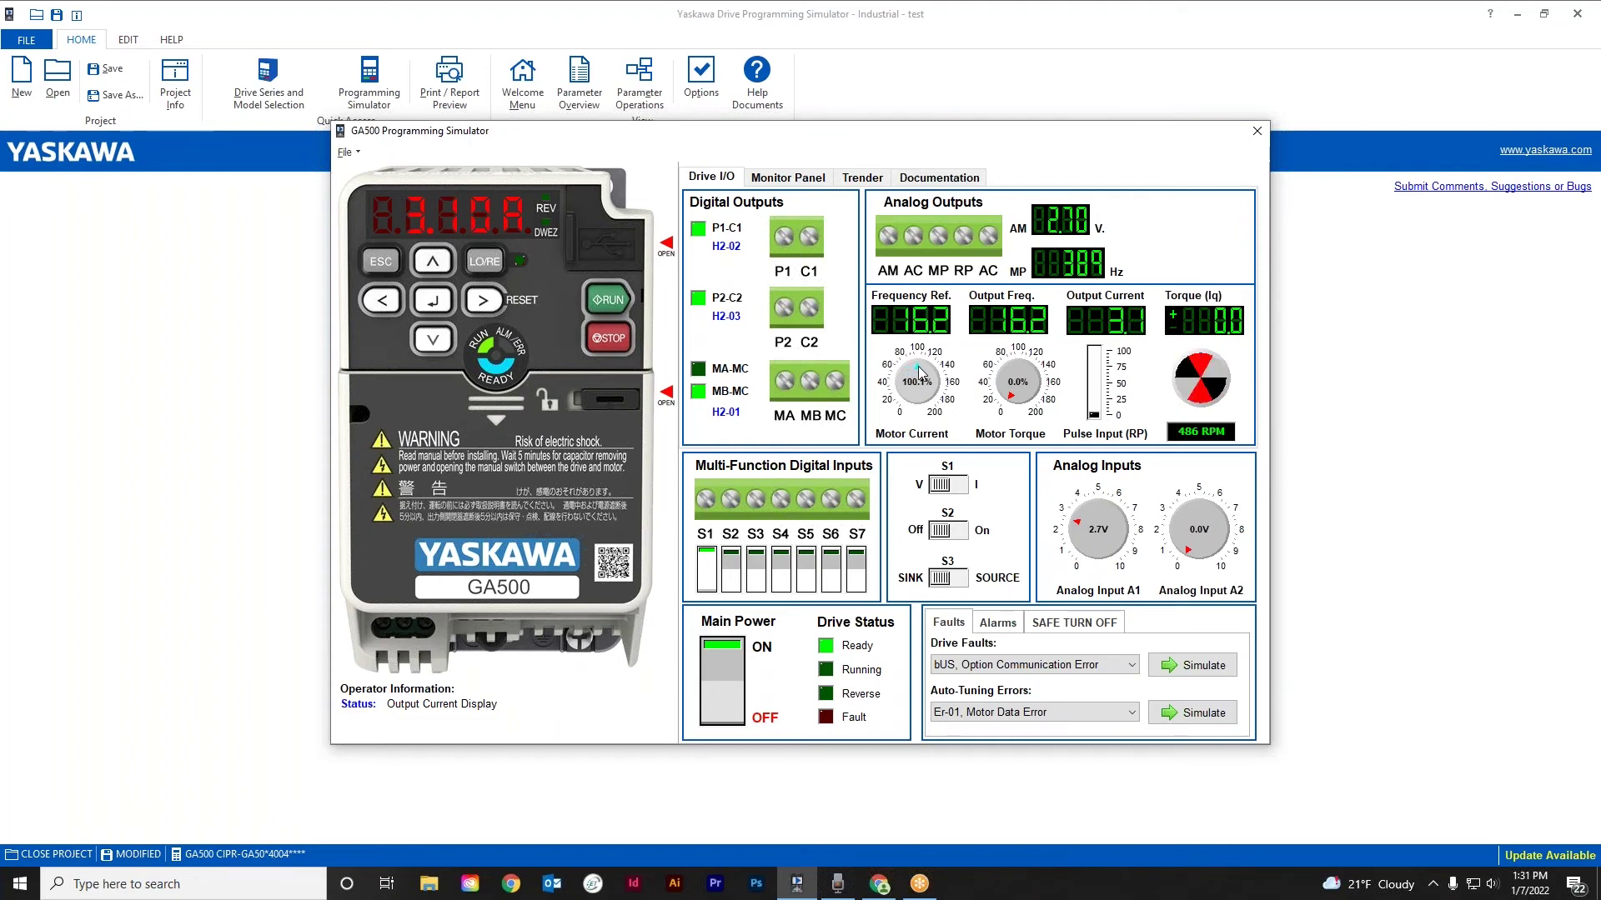
{"action": "scroll", "coordinate": [921, 374], "scroll_direction": "up", "scroll_amount": 6}
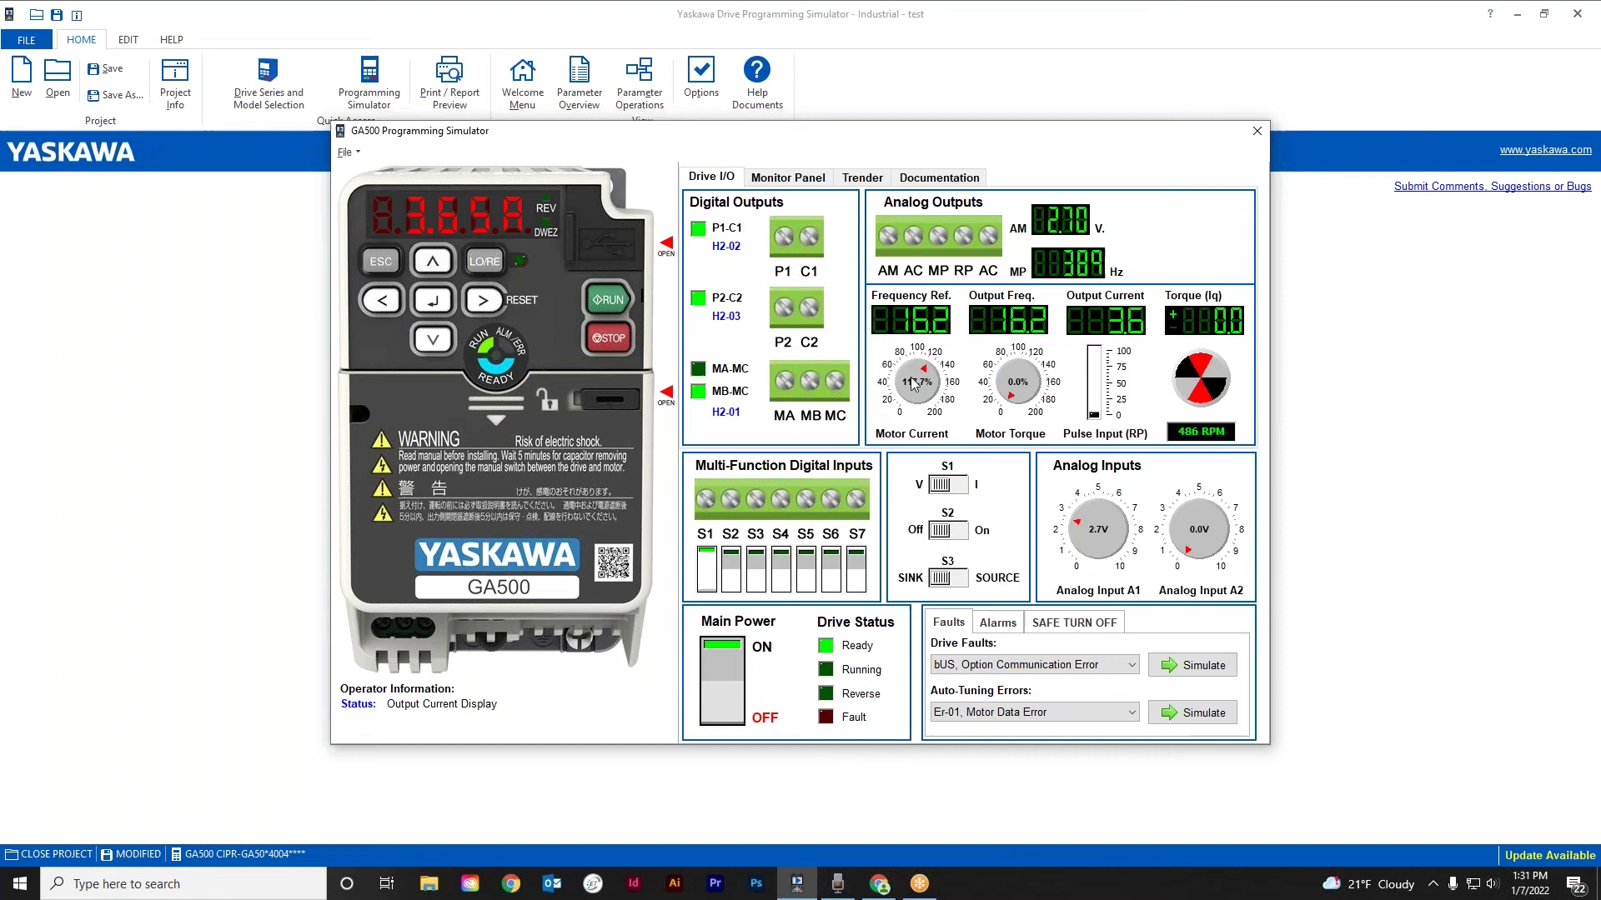
{"action": "scroll", "coordinate": [917, 383], "scroll_direction": "up", "scroll_amount": 15}
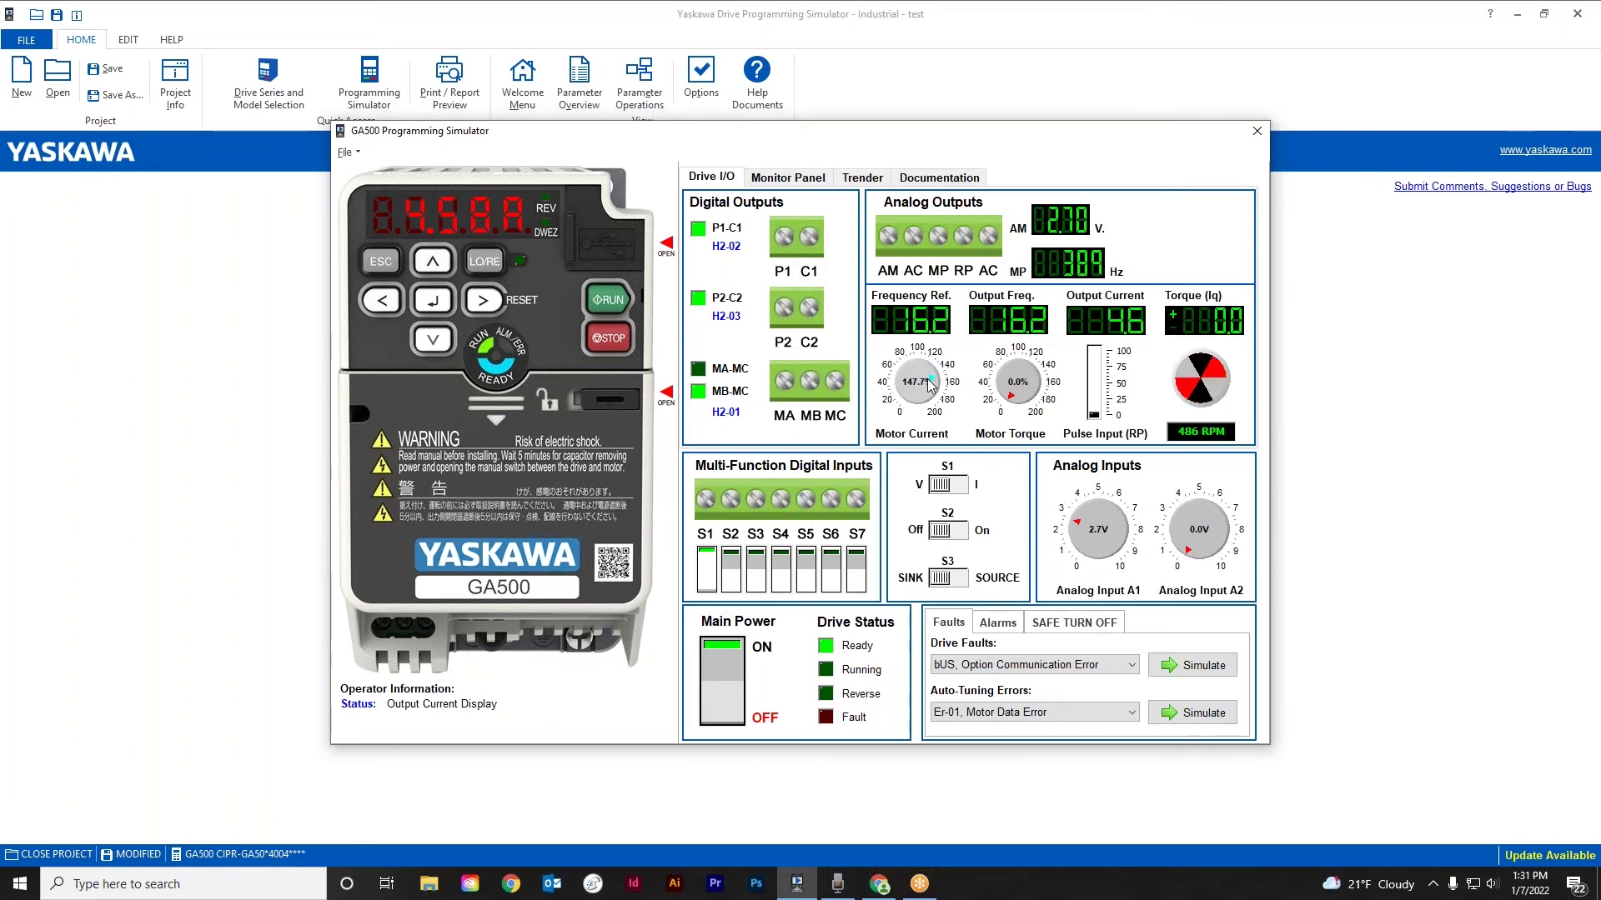
{"action": "scroll", "coordinate": [931, 384], "scroll_direction": "up", "scroll_amount": 2}
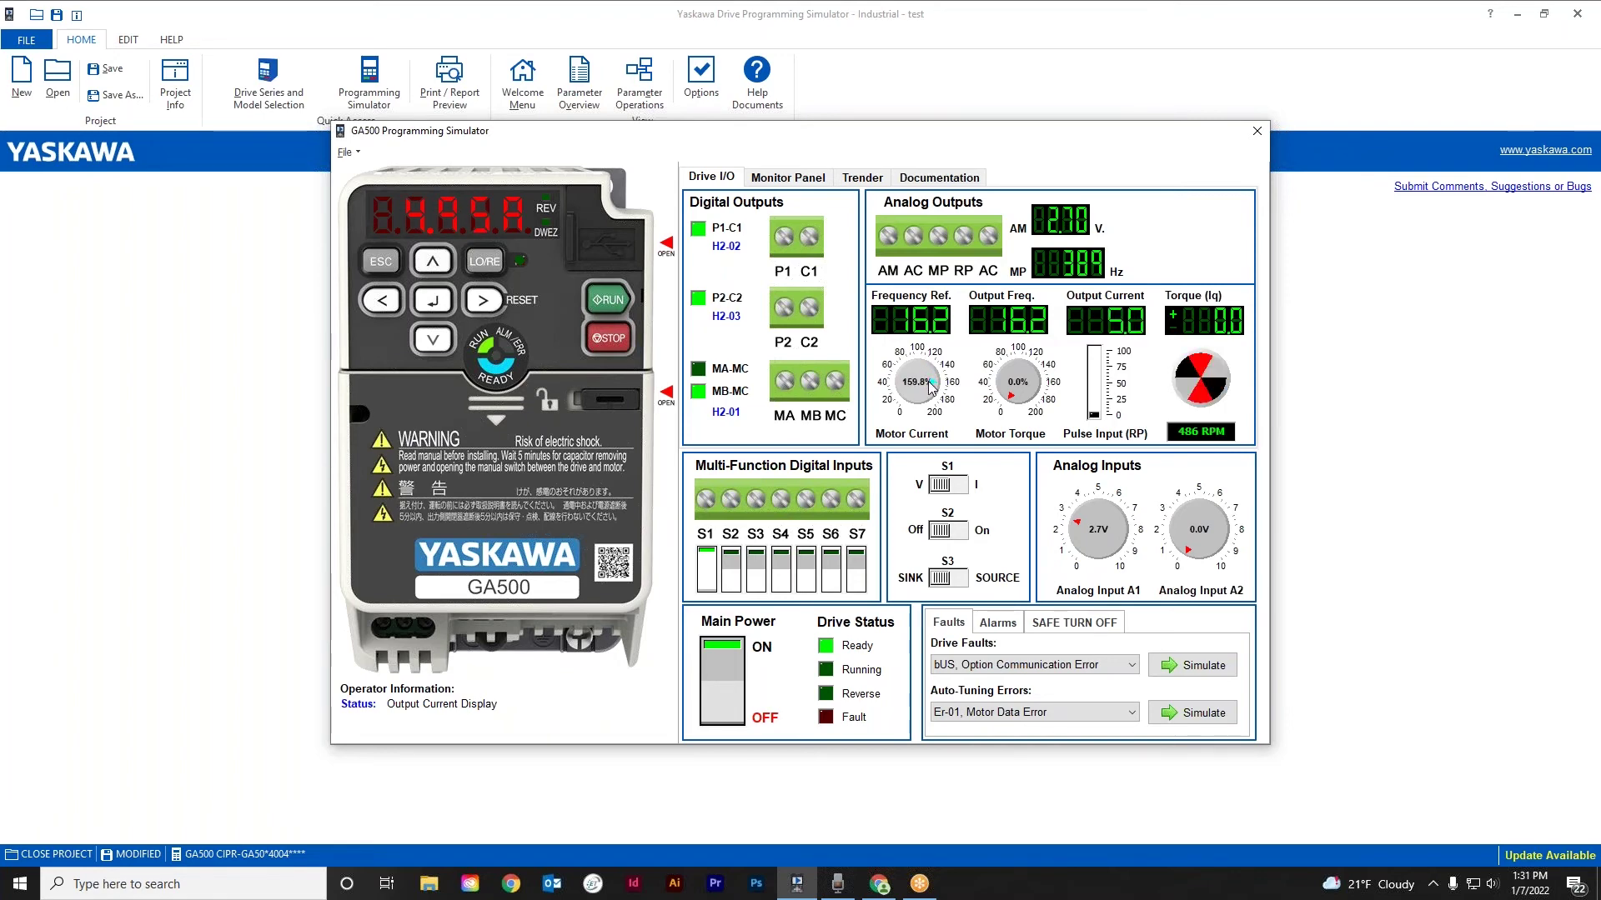
{"action": "scroll", "coordinate": [932, 384], "scroll_direction": "up", "scroll_amount": 2}
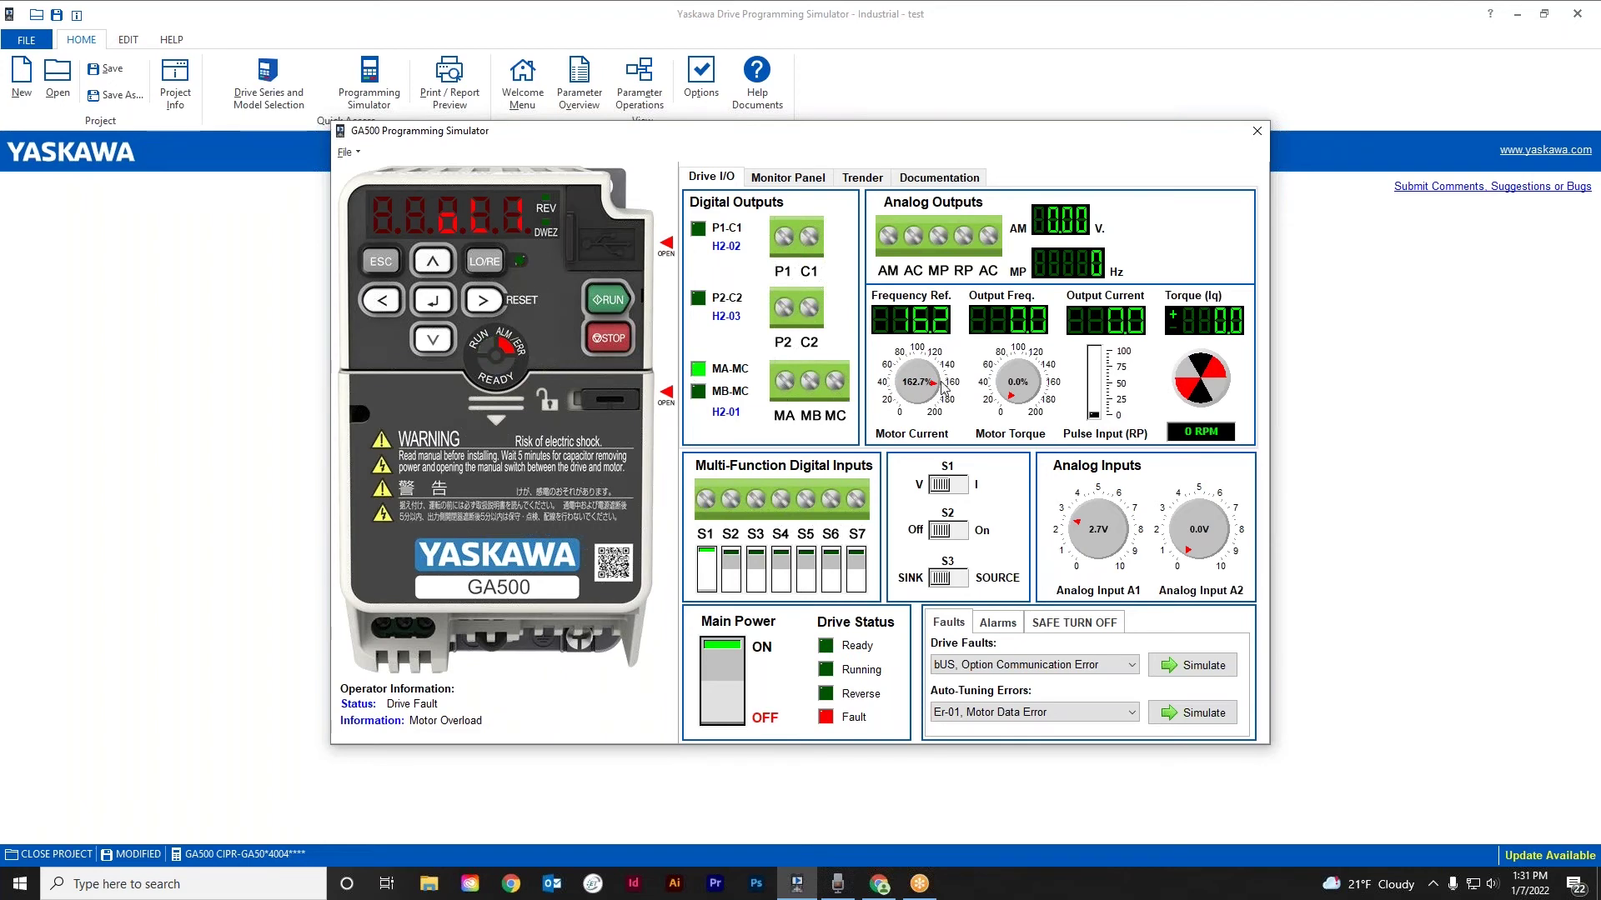
Step: Lower motor current to about 34%, reset the fault, and toggle S1 off and on
{"action": "left_click_drag", "start_coordinate": [942, 385], "coordinate": [901, 385]}
{"action": "left_click", "coordinate": [483, 302]}
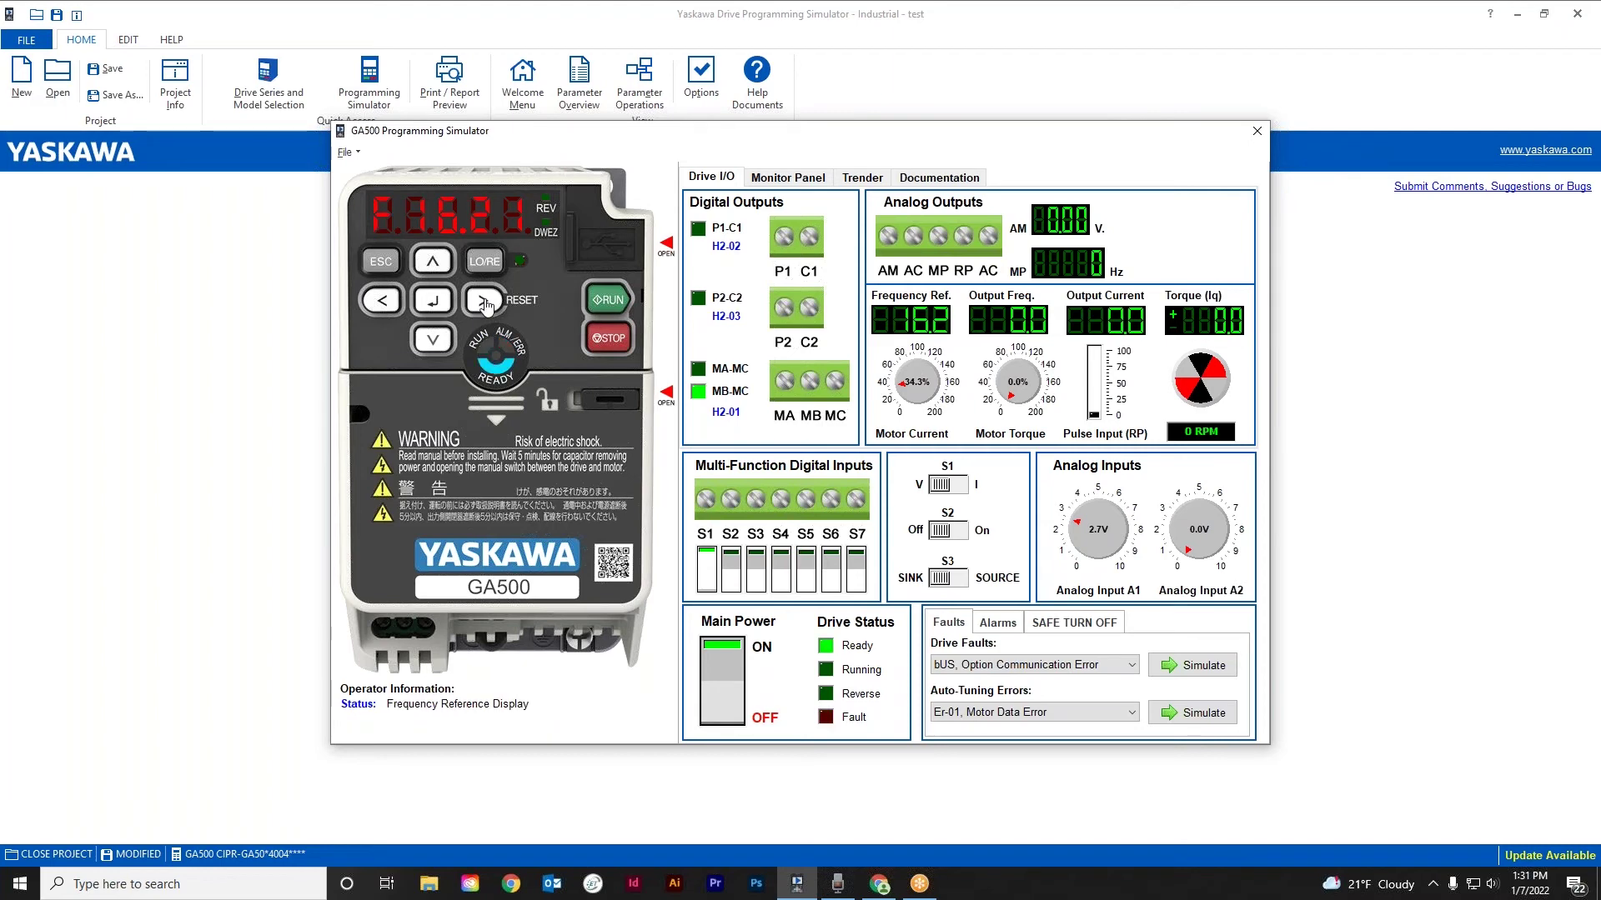
{"action": "left_click", "coordinate": [708, 575]}
{"action": "left_click", "coordinate": [708, 563]}
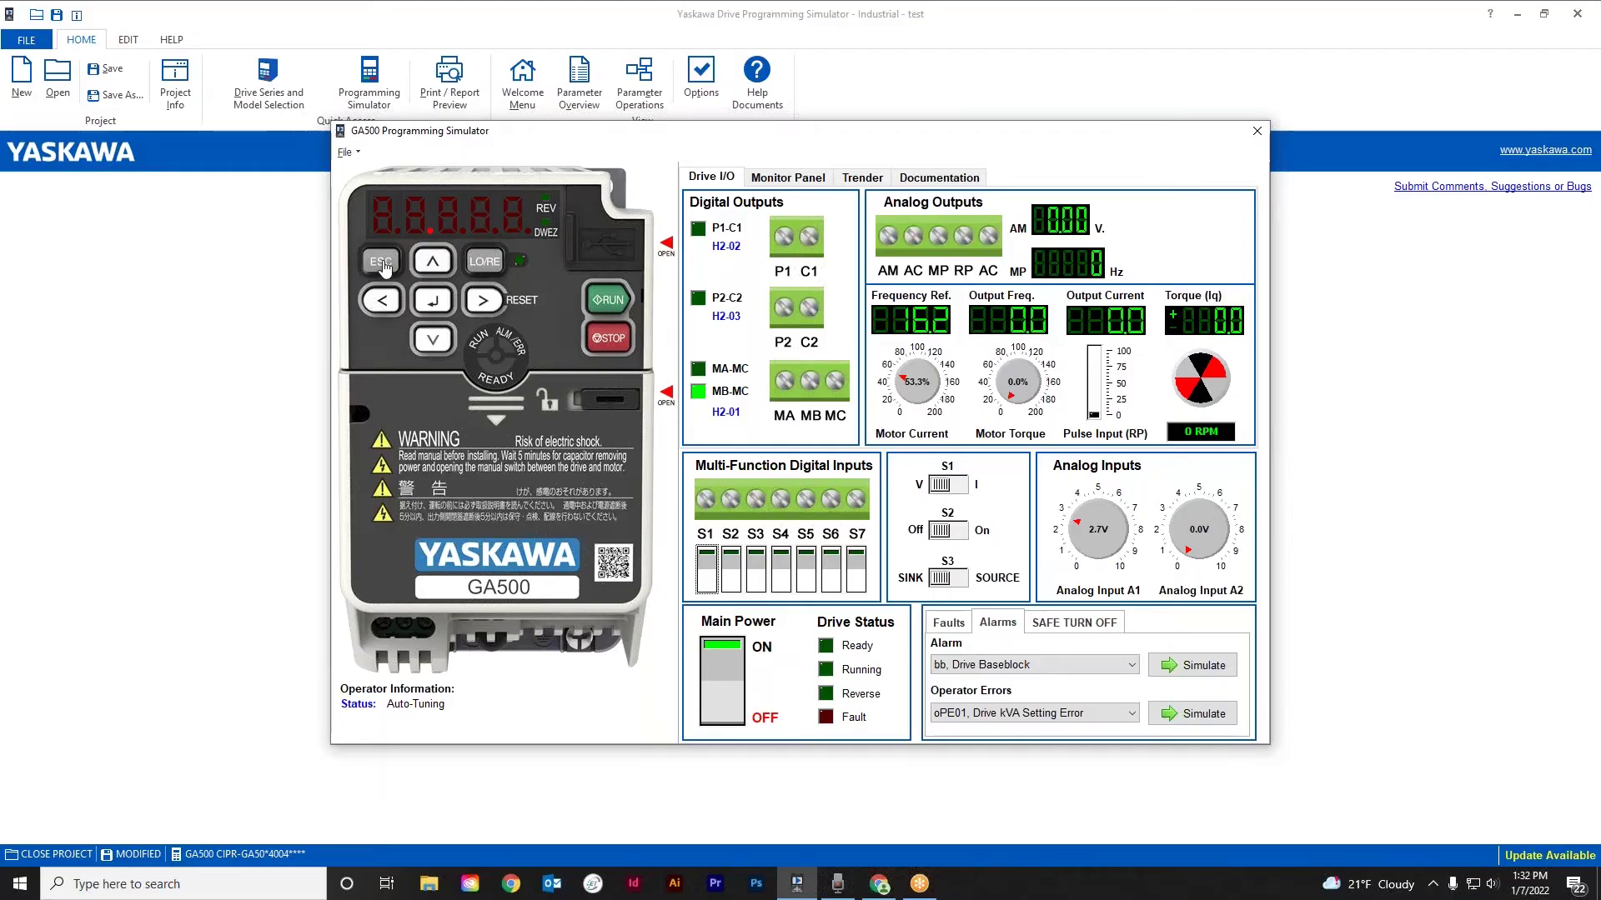
Step: Return the keypad to the frequency reference and browse the alarm list, keeping Drive Baseblock
{"action": "left_click", "coordinate": [381, 264]}
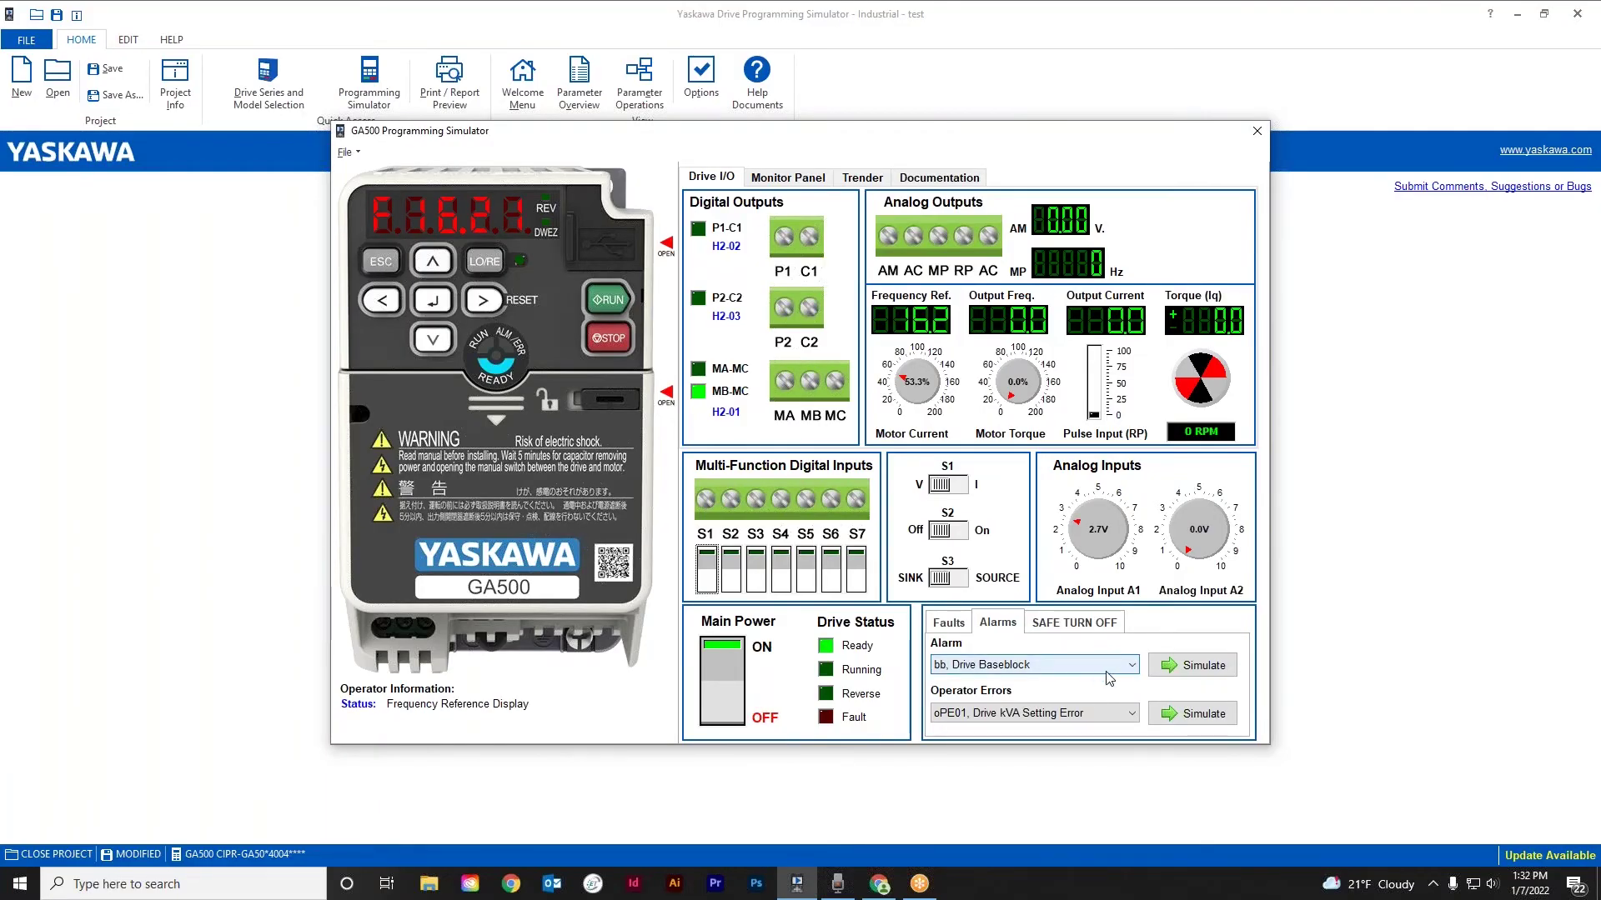
{"action": "left_click", "coordinate": [1133, 665]}
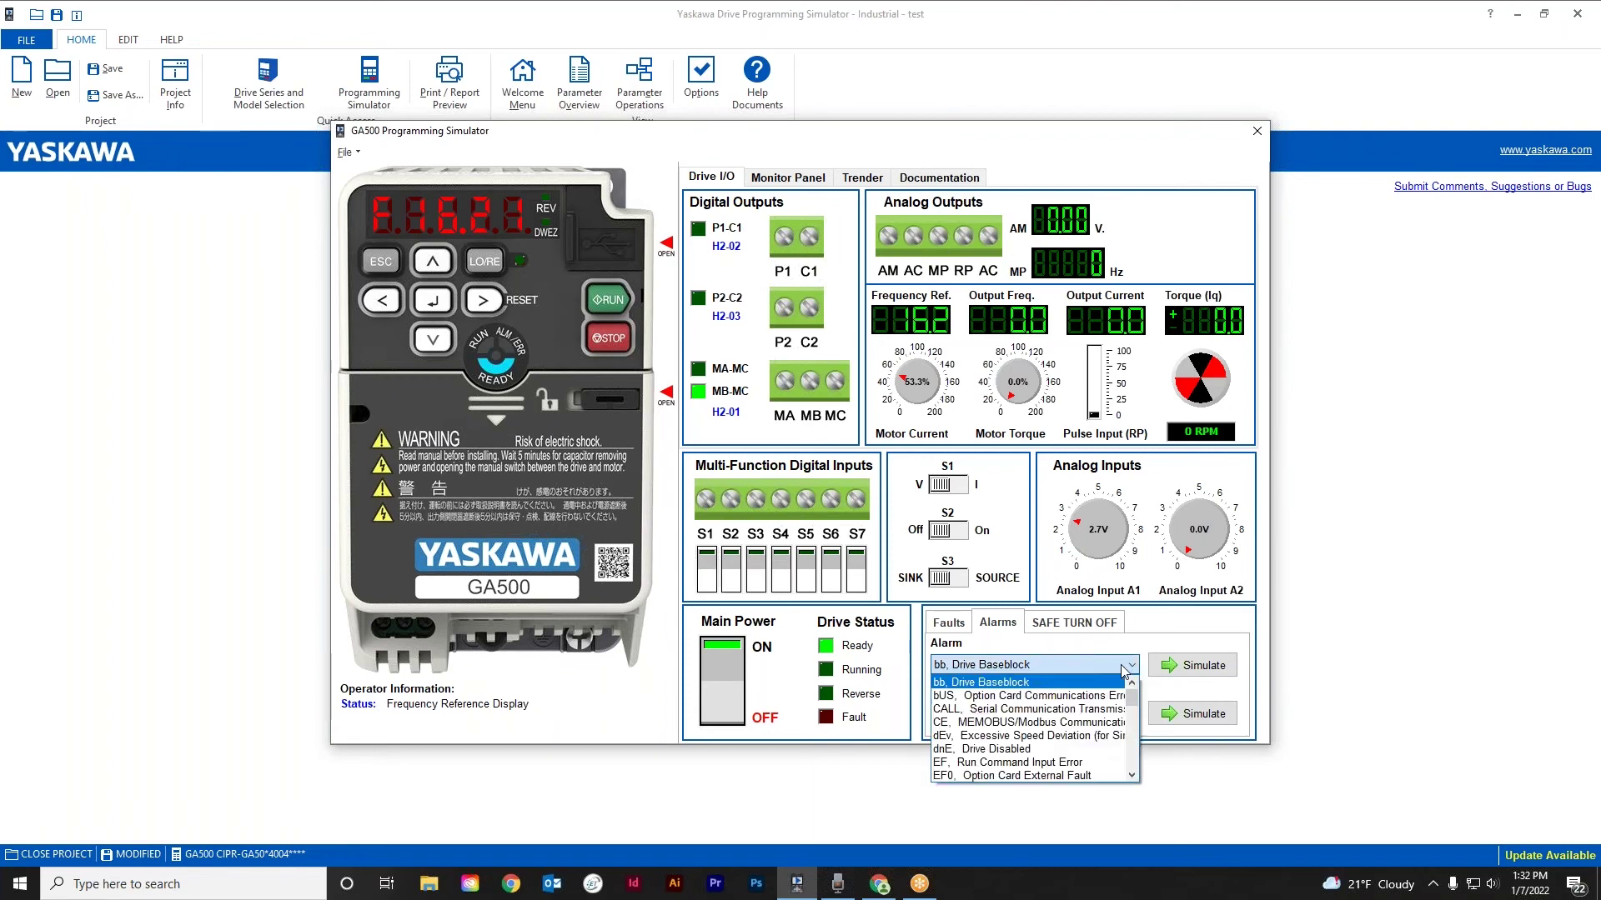
{"action": "scroll", "coordinate": [988, 746], "scroll_direction": "down", "scroll_amount": 2}
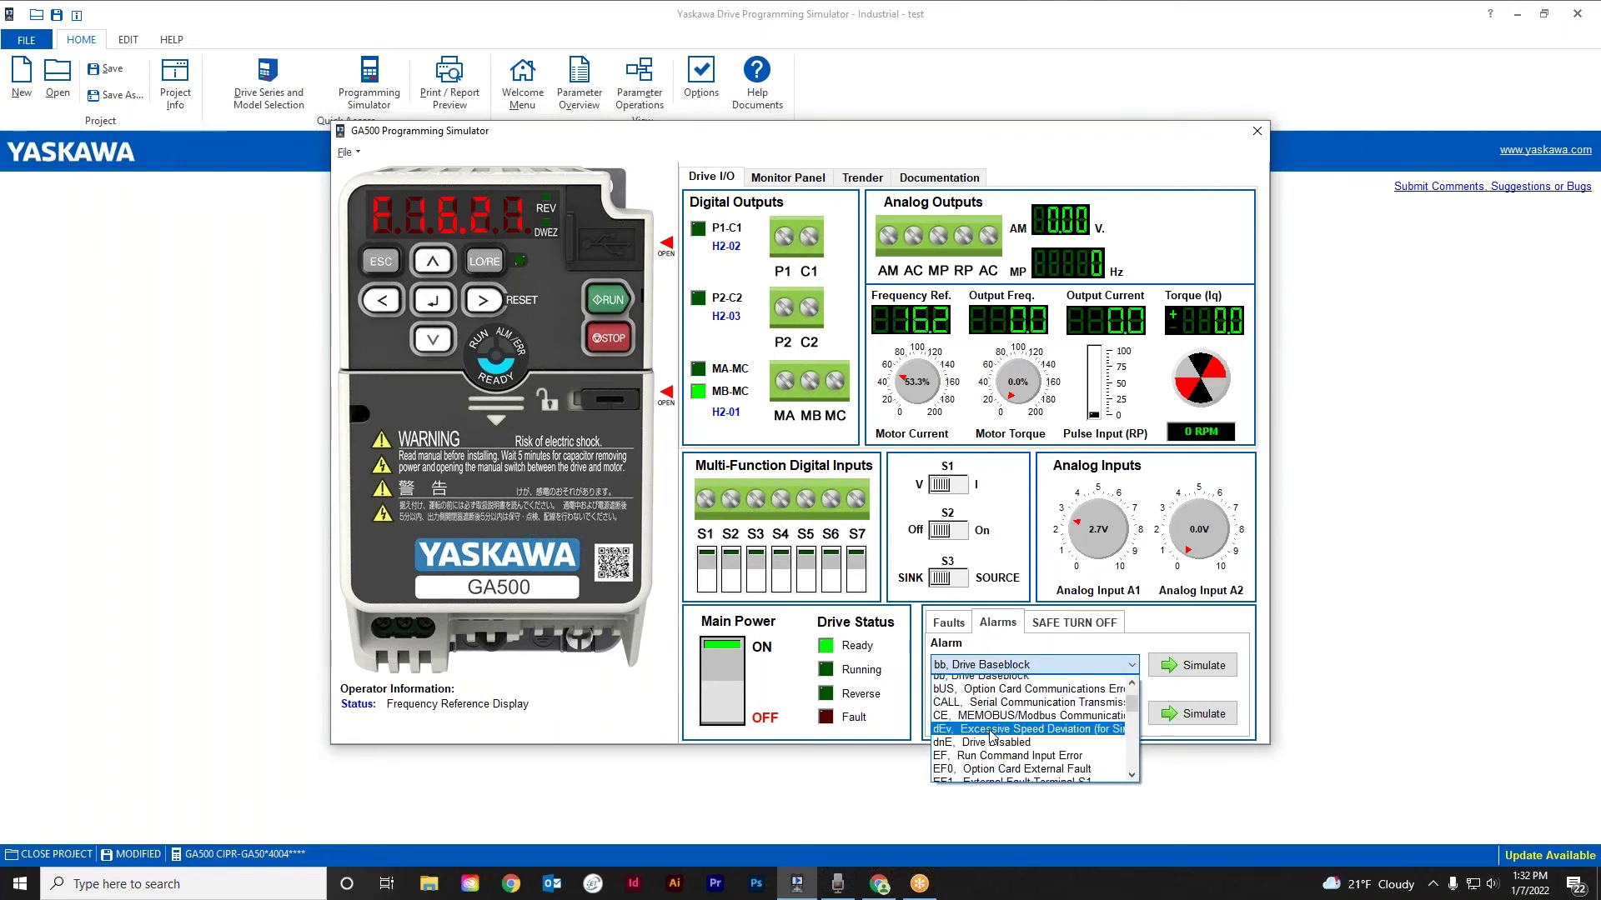
{"action": "left_click", "coordinate": [952, 629]}
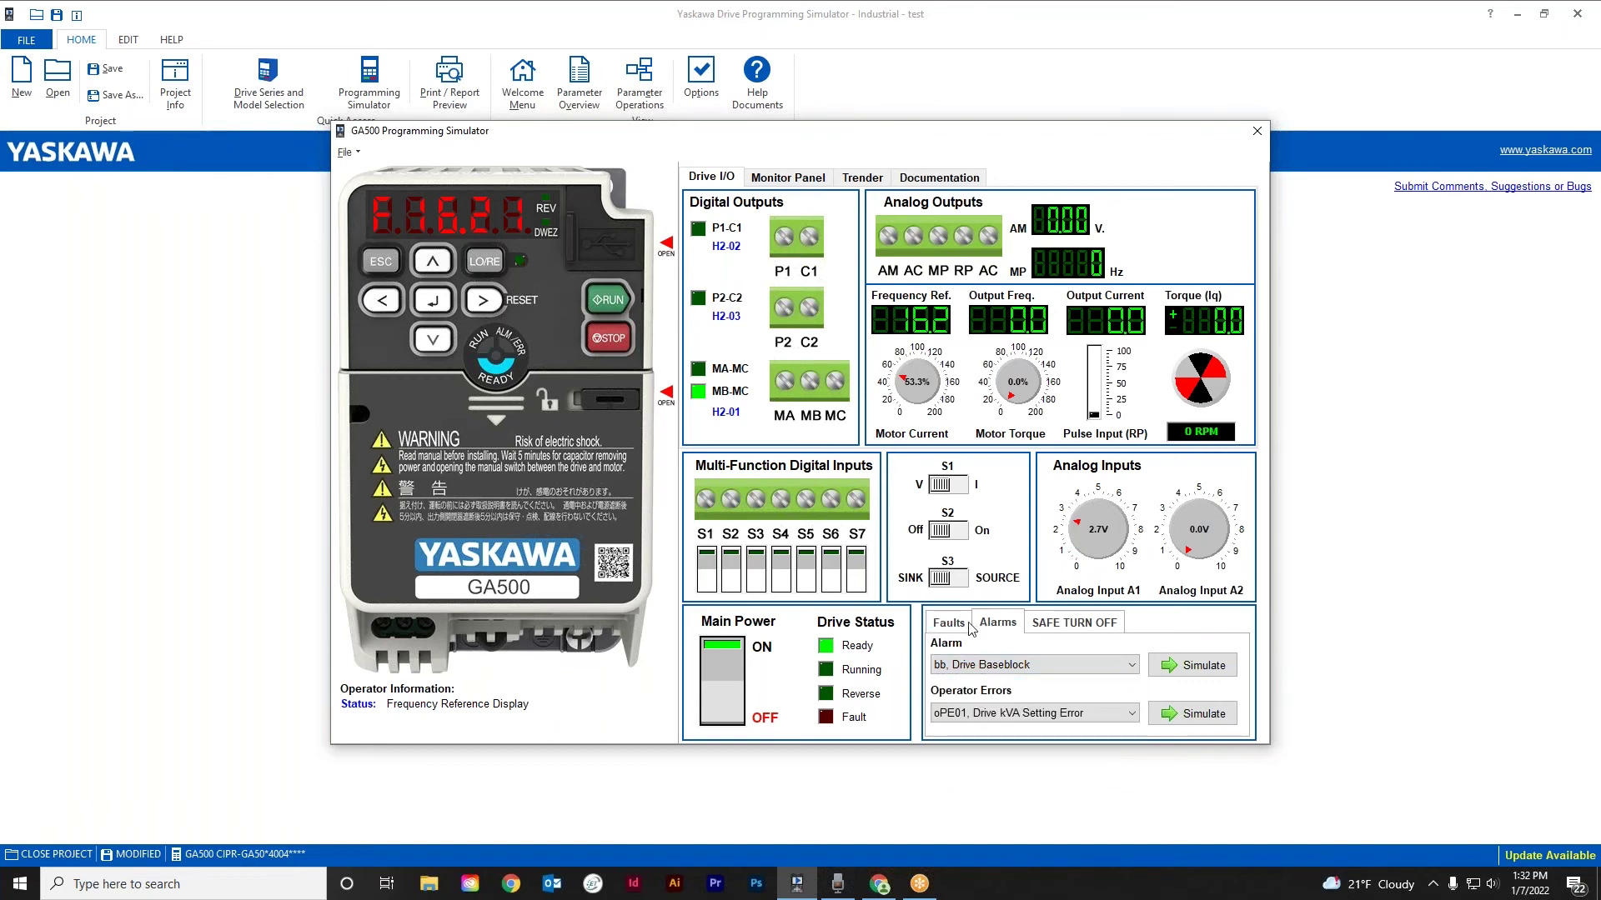
Step: Choose oC, Overcurrent in the Drive Faults dropdown
{"action": "left_click", "coordinate": [954, 628]}
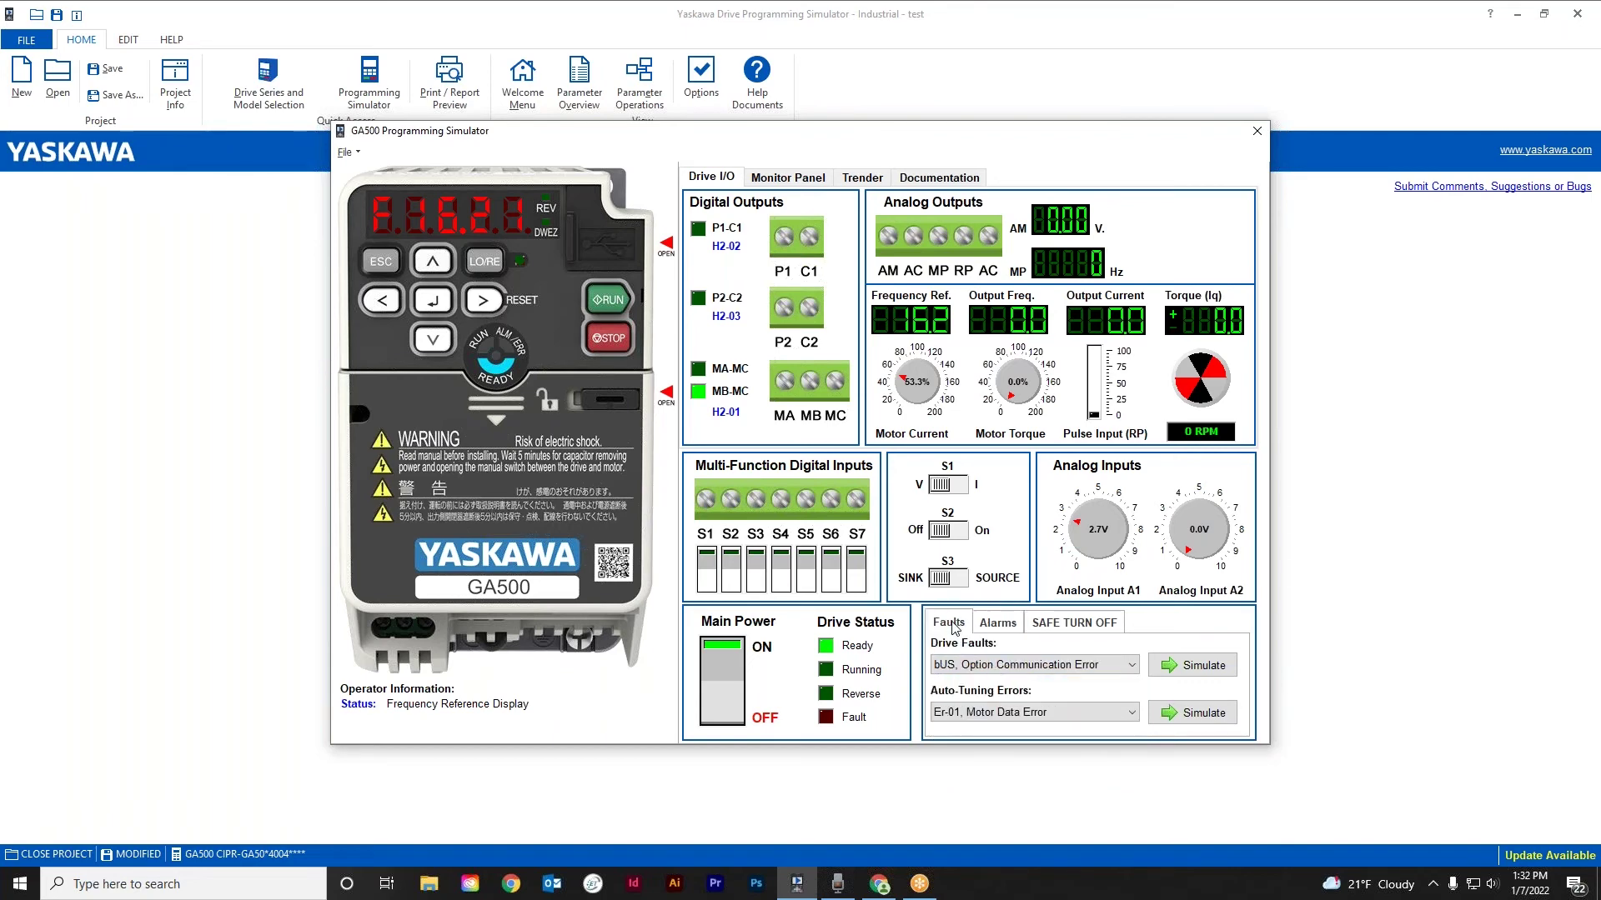
{"action": "left_click", "coordinate": [1132, 666]}
{"action": "scroll", "coordinate": [1050, 728], "scroll_direction": "down", "scroll_amount": 5}
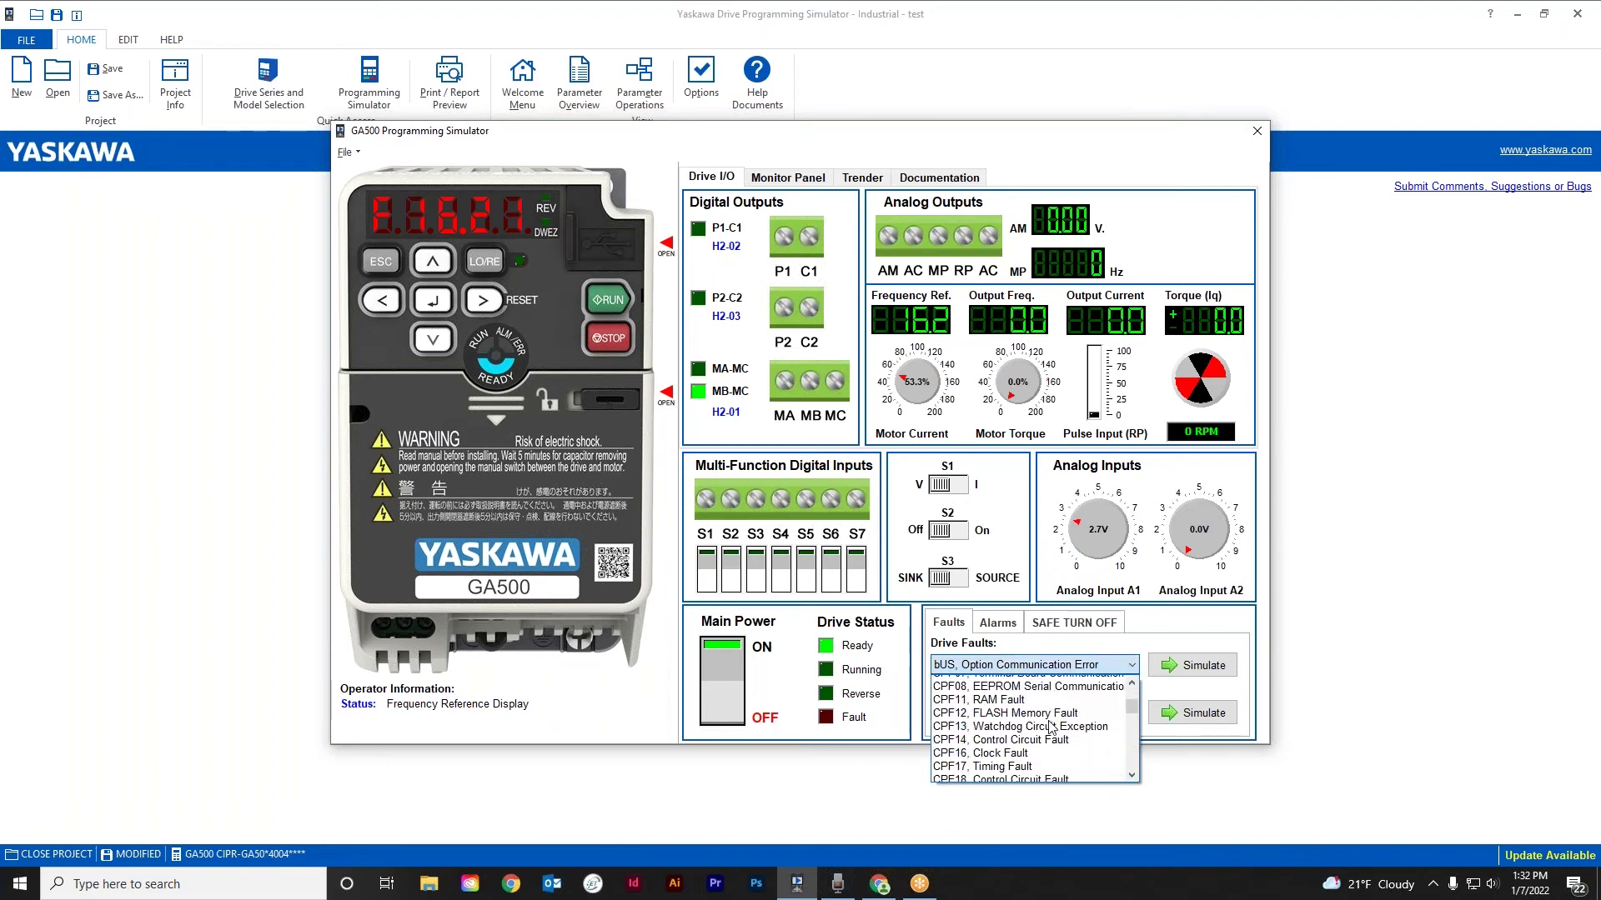
{"action": "scroll", "coordinate": [1051, 728], "scroll_direction": "down", "scroll_amount": 8}
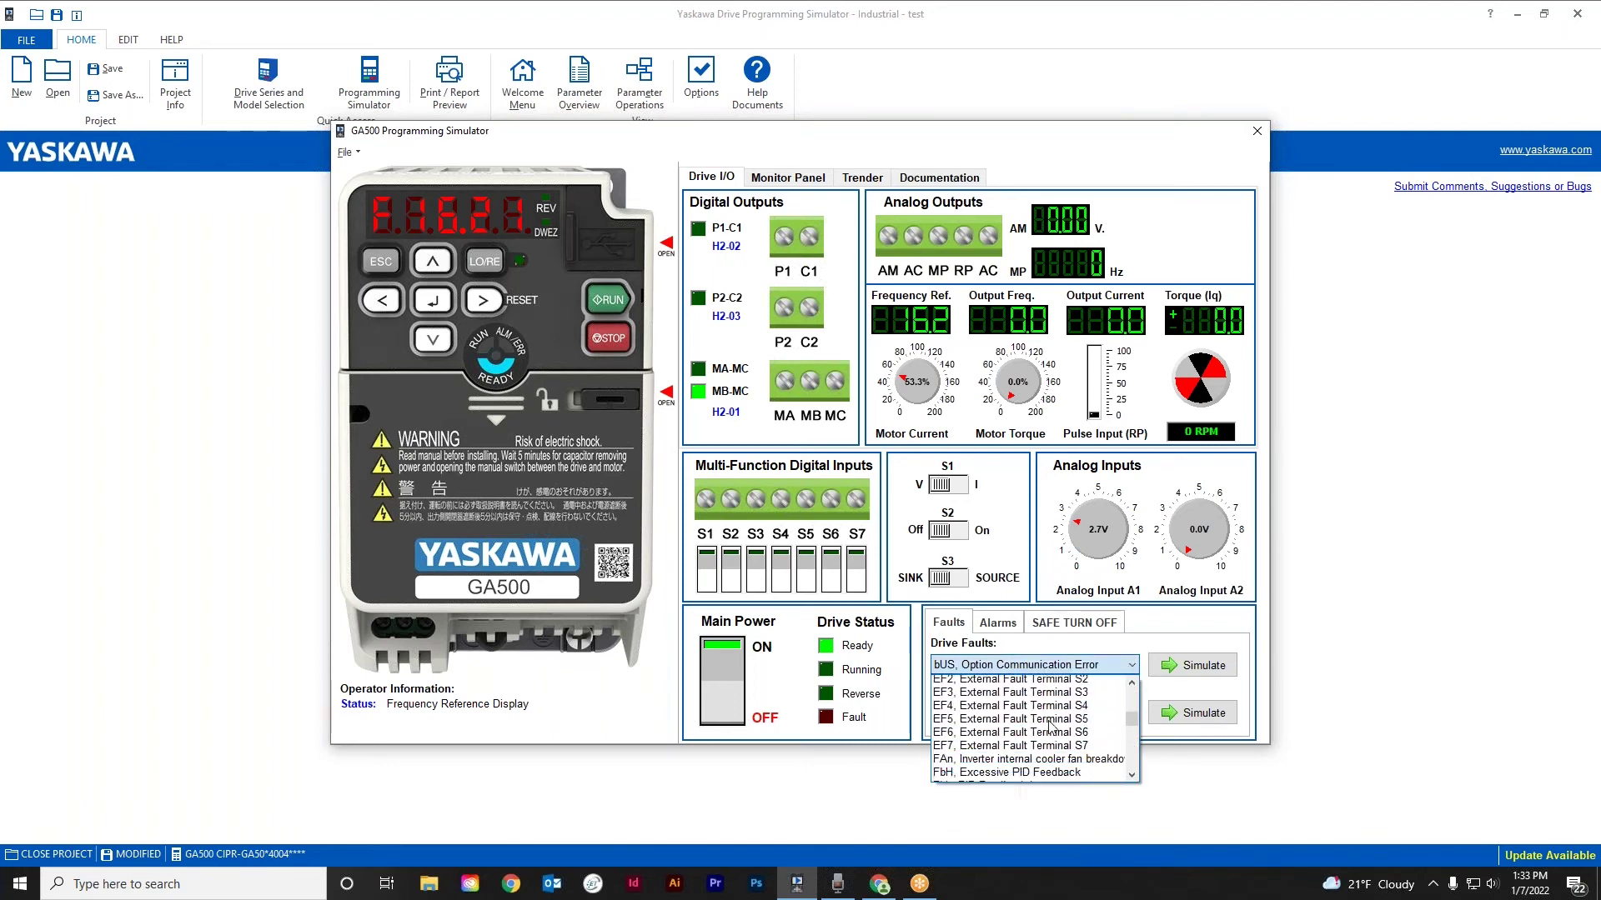
{"action": "scroll", "coordinate": [1051, 727], "scroll_direction": "down", "scroll_amount": 5}
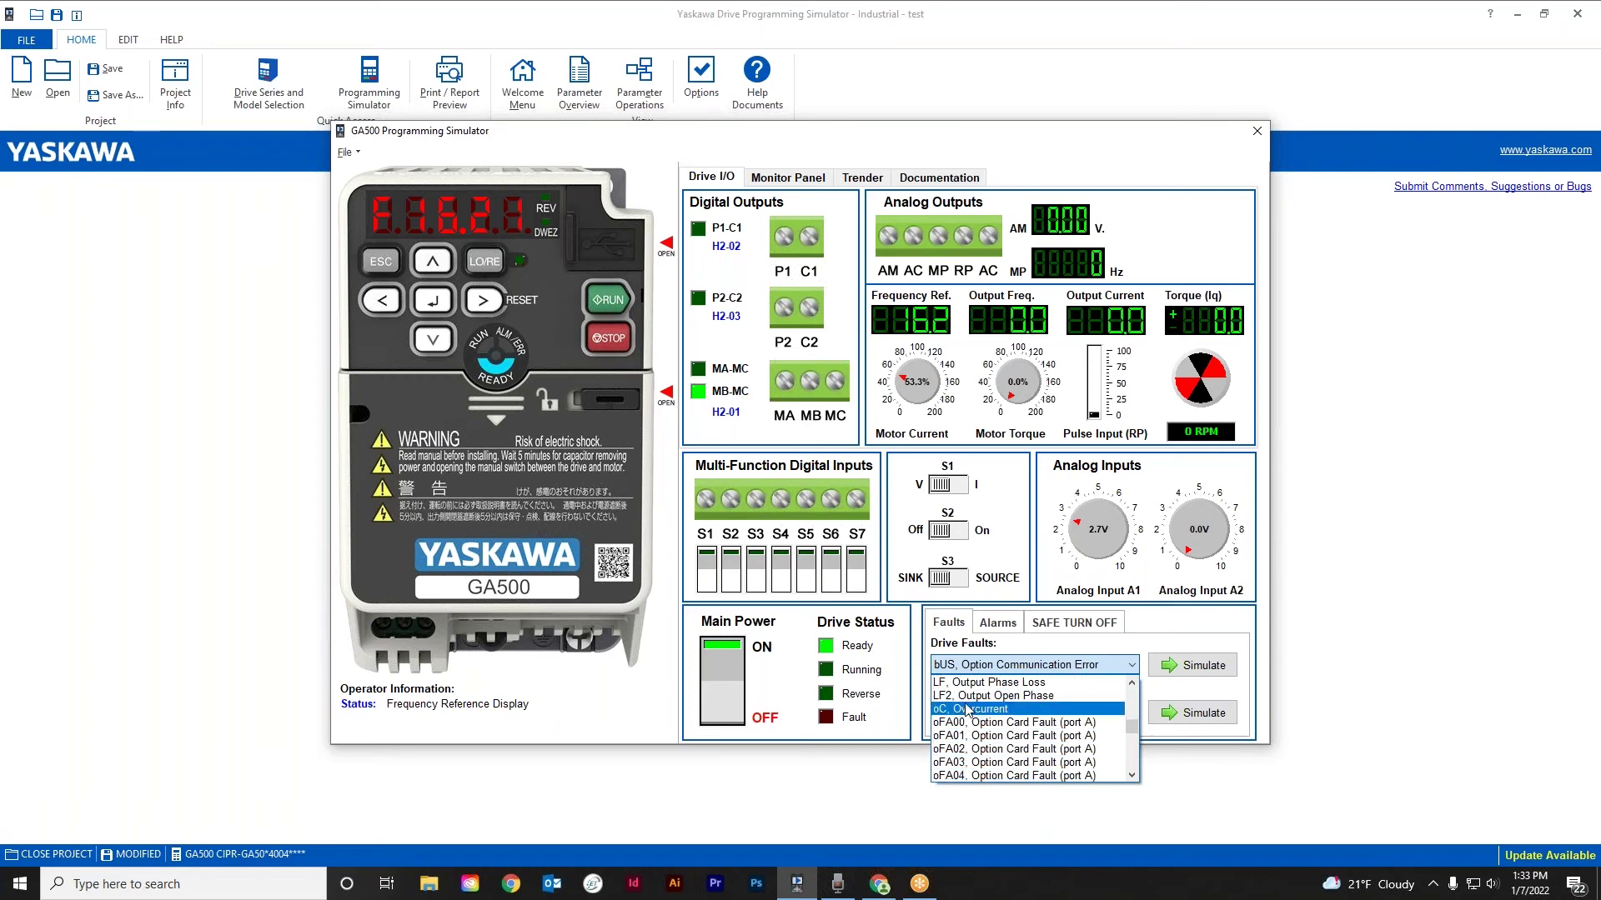
{"action": "left_click", "coordinate": [968, 710]}
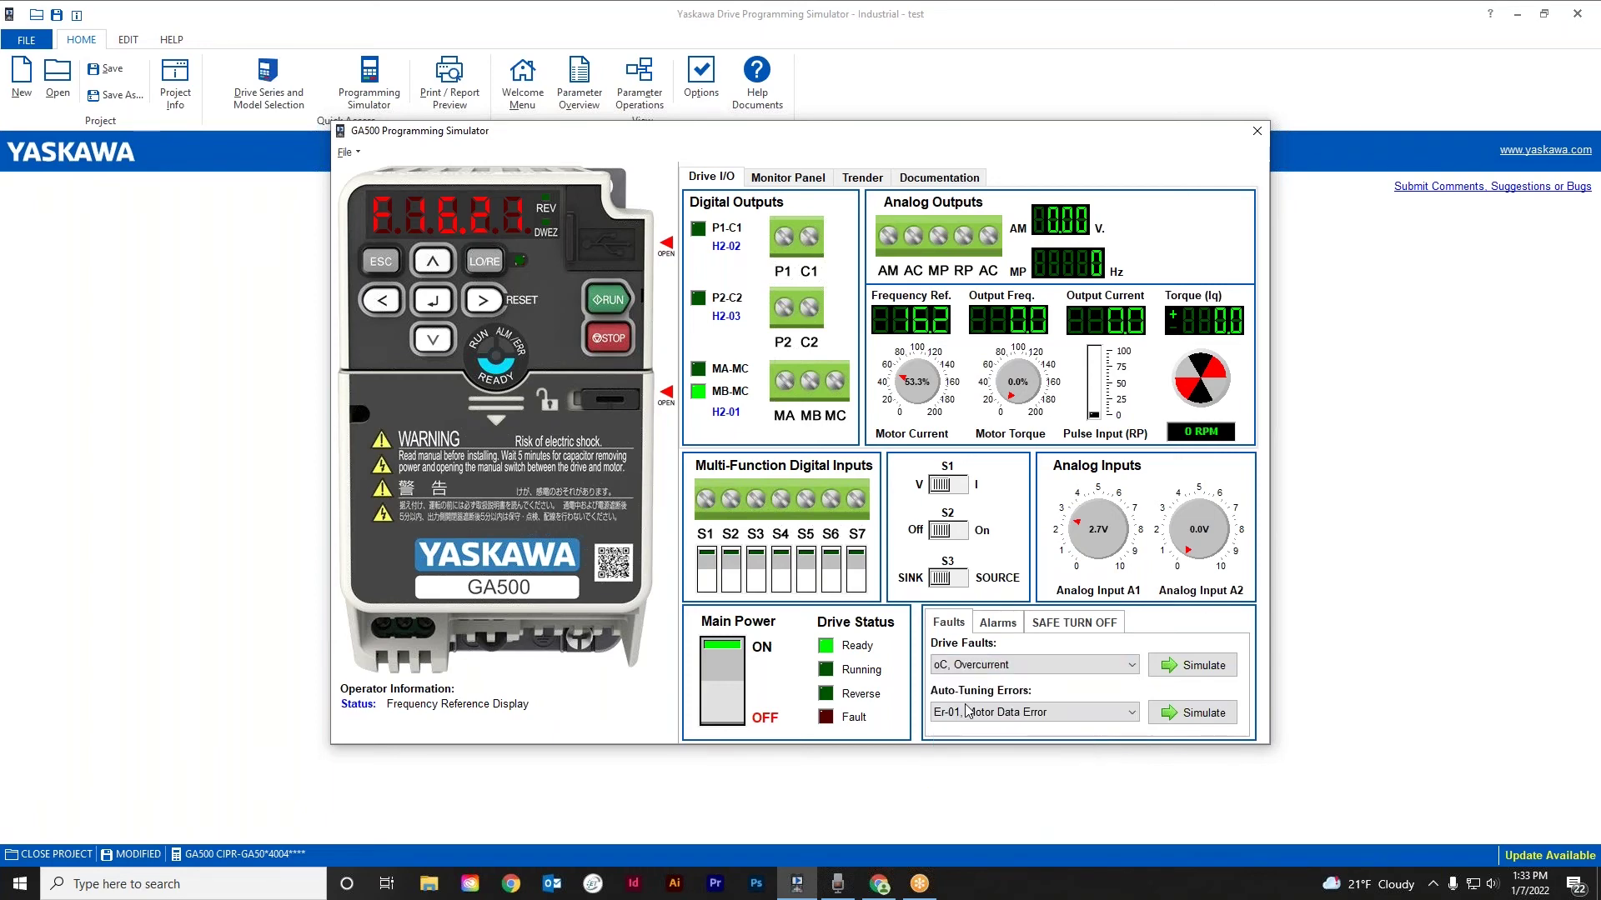
Step: Simulate the oC Overcurrent fault, then browse the drive fault list, leaving bUS, Option Communication Error selected
{"action": "left_click", "coordinate": [1189, 669]}
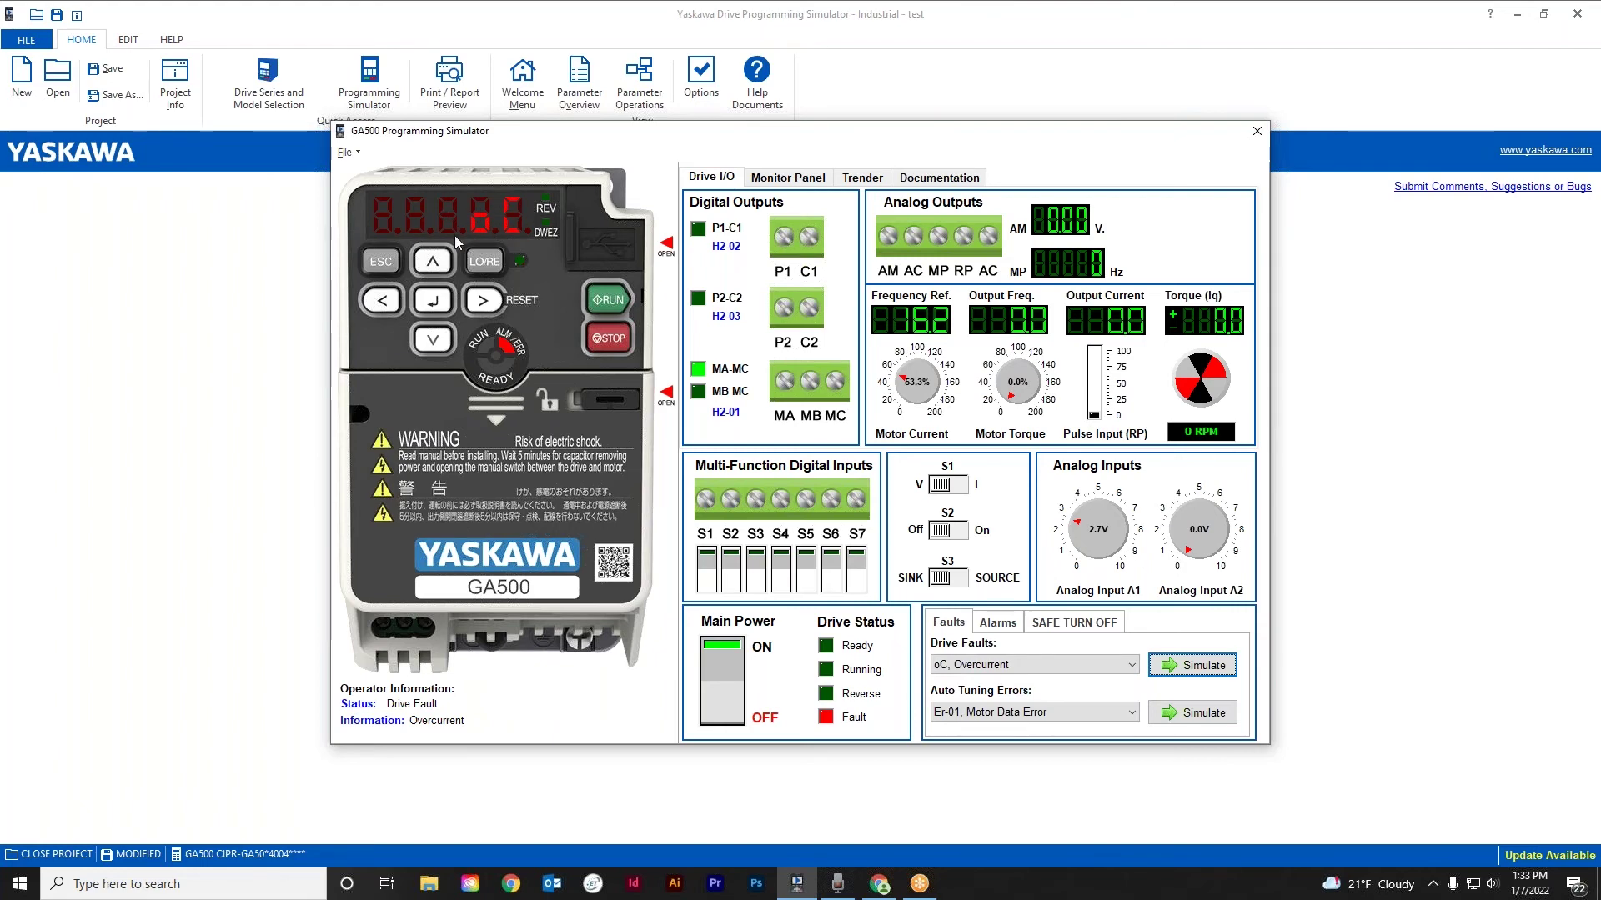
{"action": "left_click", "coordinate": [963, 667]}
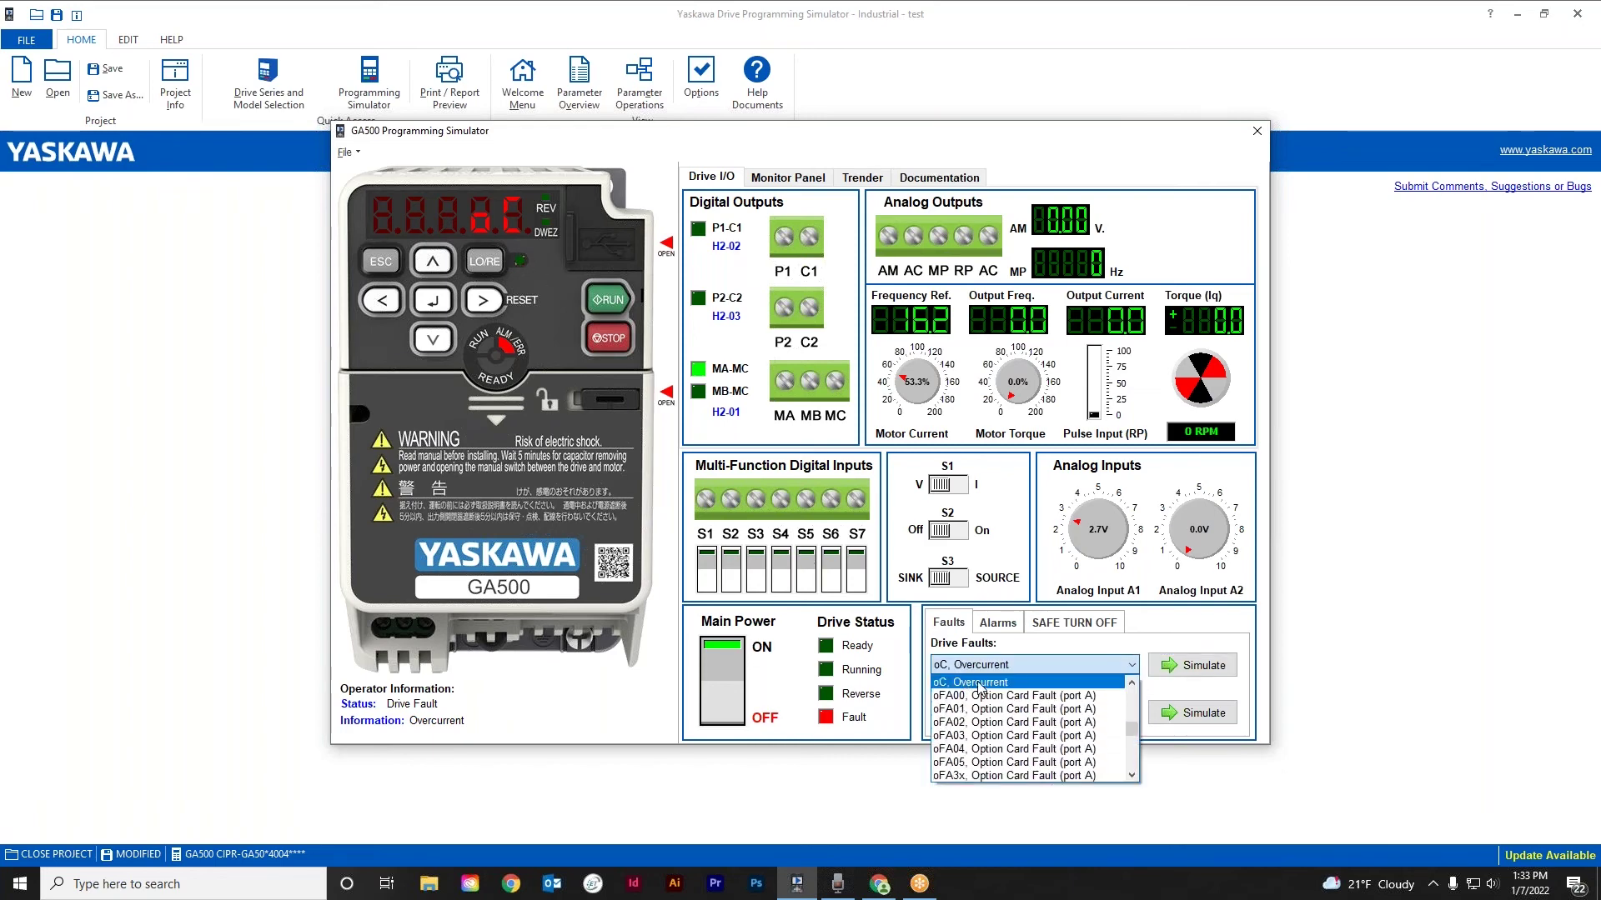
{"action": "left_click_drag", "start_coordinate": [1132, 730], "coordinate": [1135, 685]}
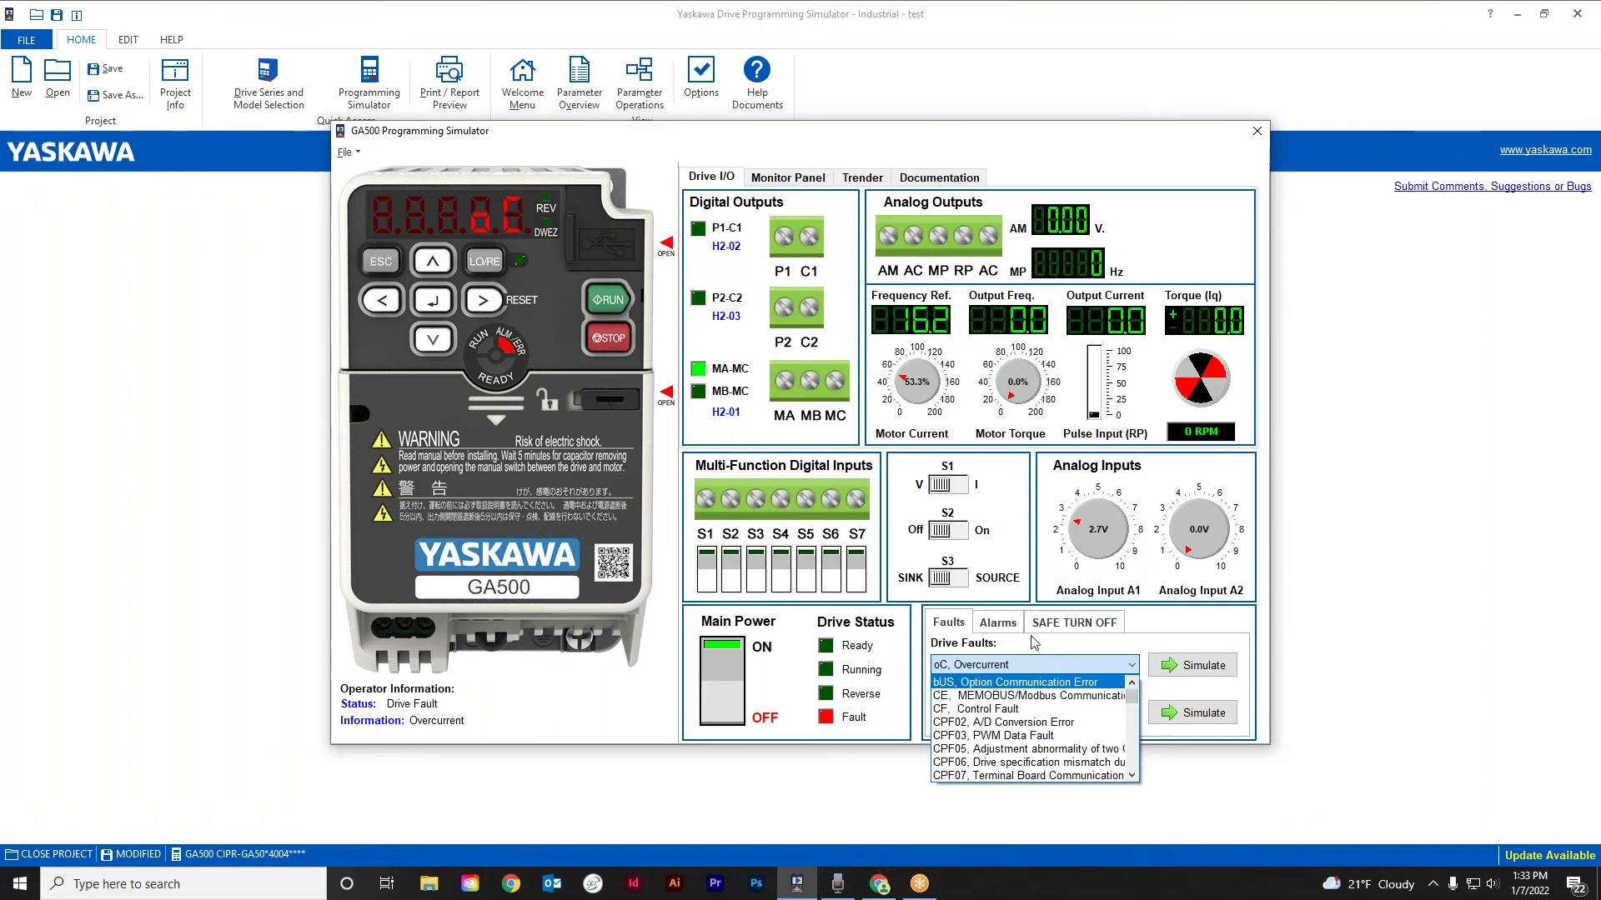
{"action": "left_click", "coordinate": [996, 642]}
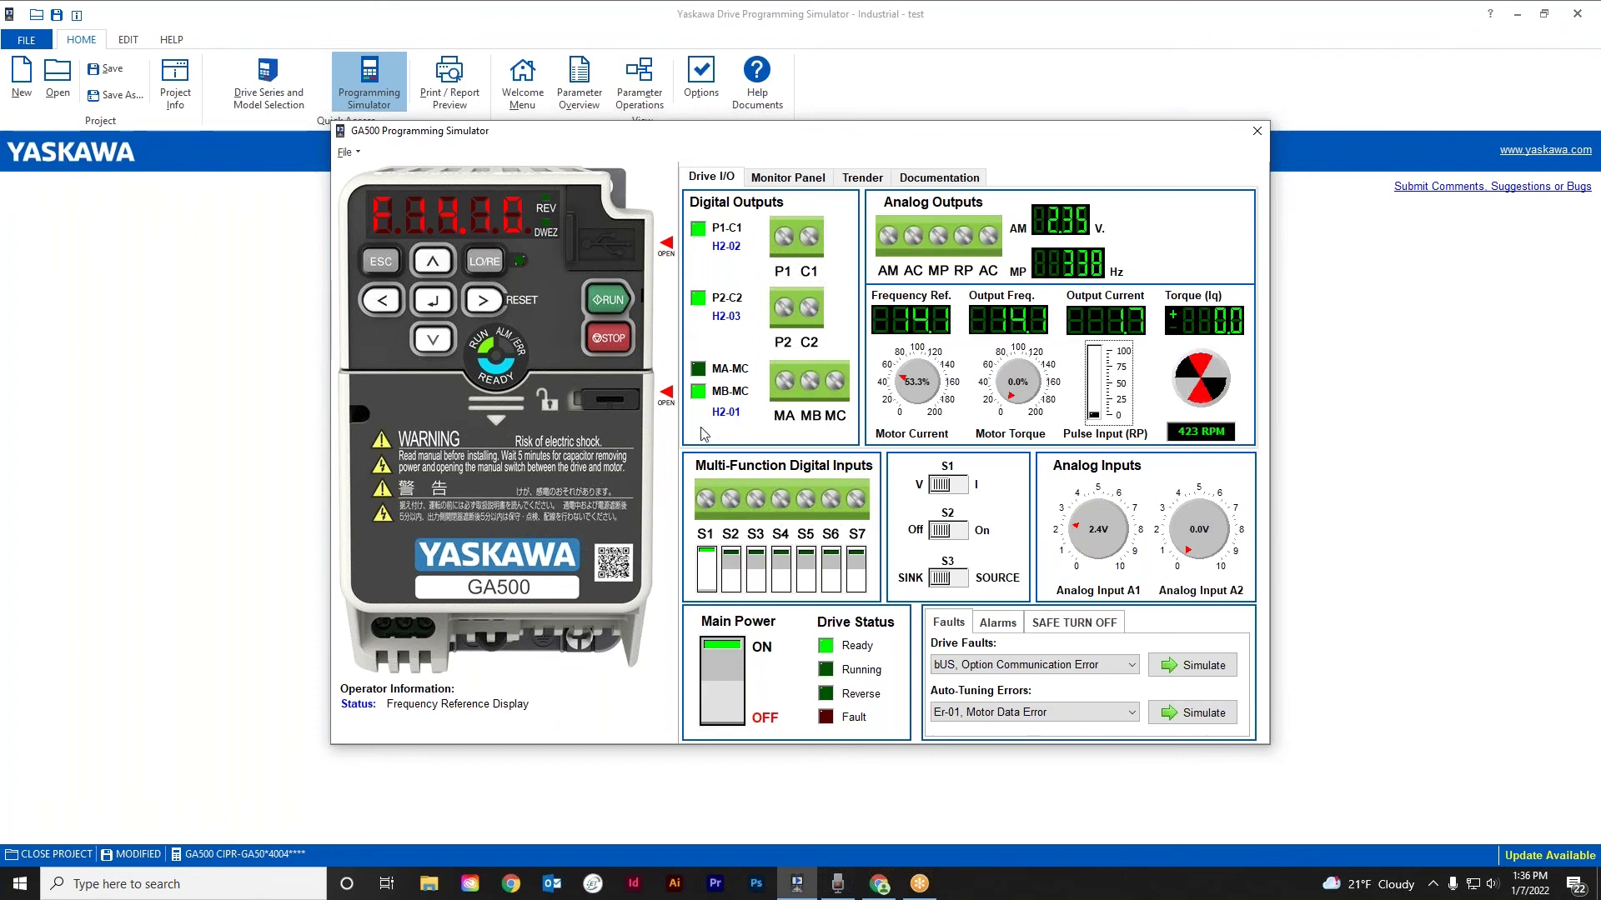
Step: Close the GA500 simulator and show Modified Parameters (C1-01 30.0 sec, d1-01 20.00 Hz) in Parameter Overview
{"action": "left_click", "coordinate": [1256, 132]}
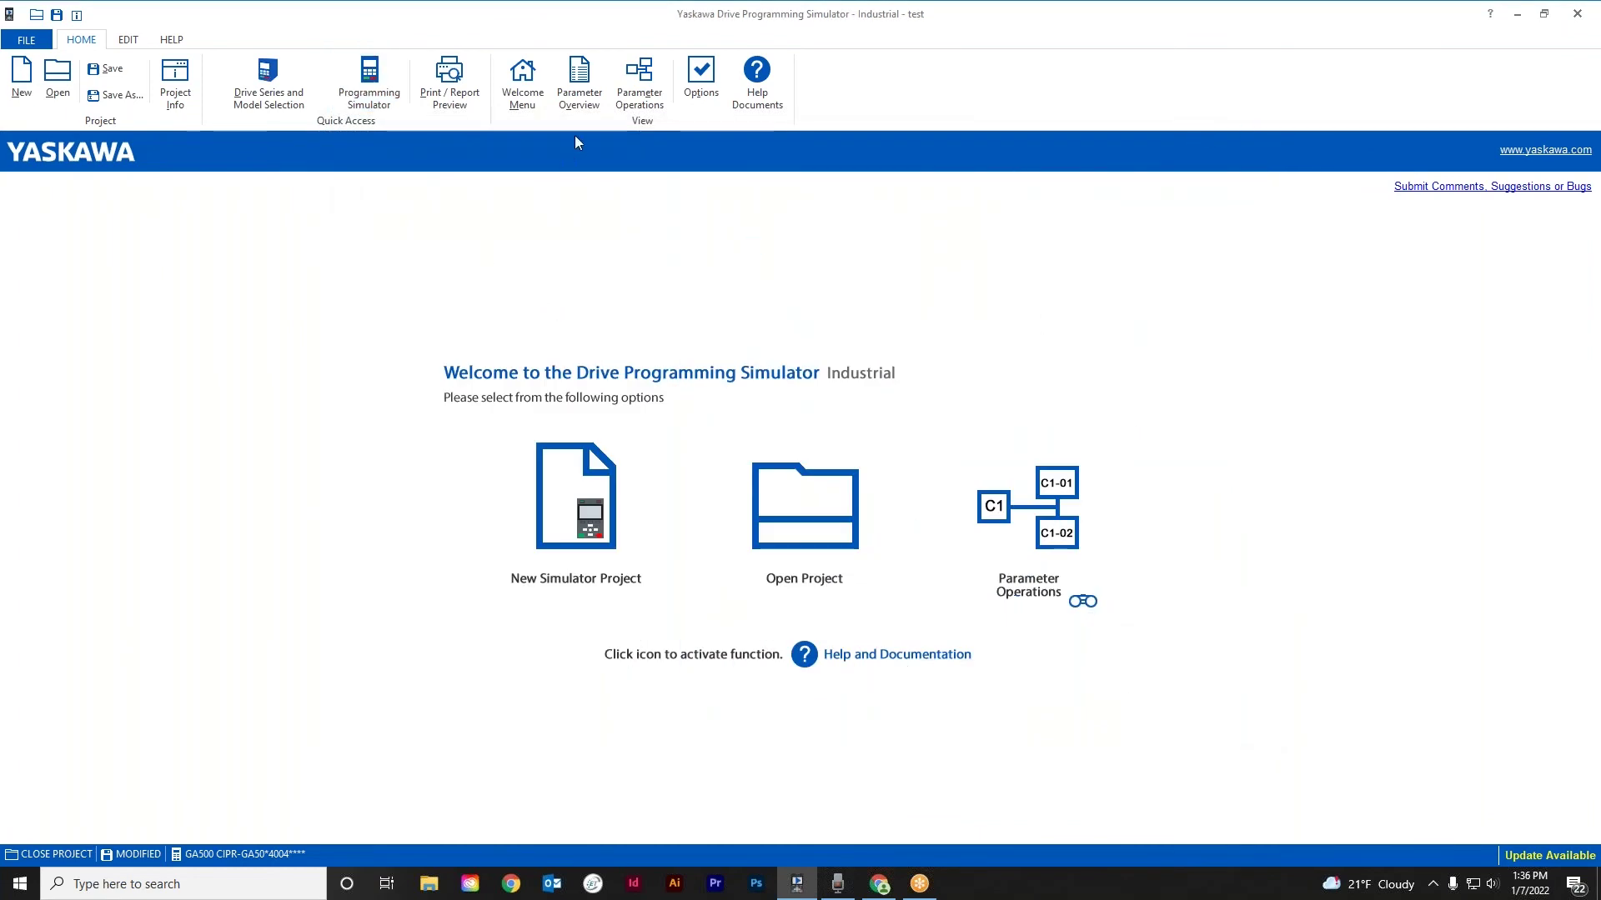
{"action": "left_click", "coordinate": [584, 87]}
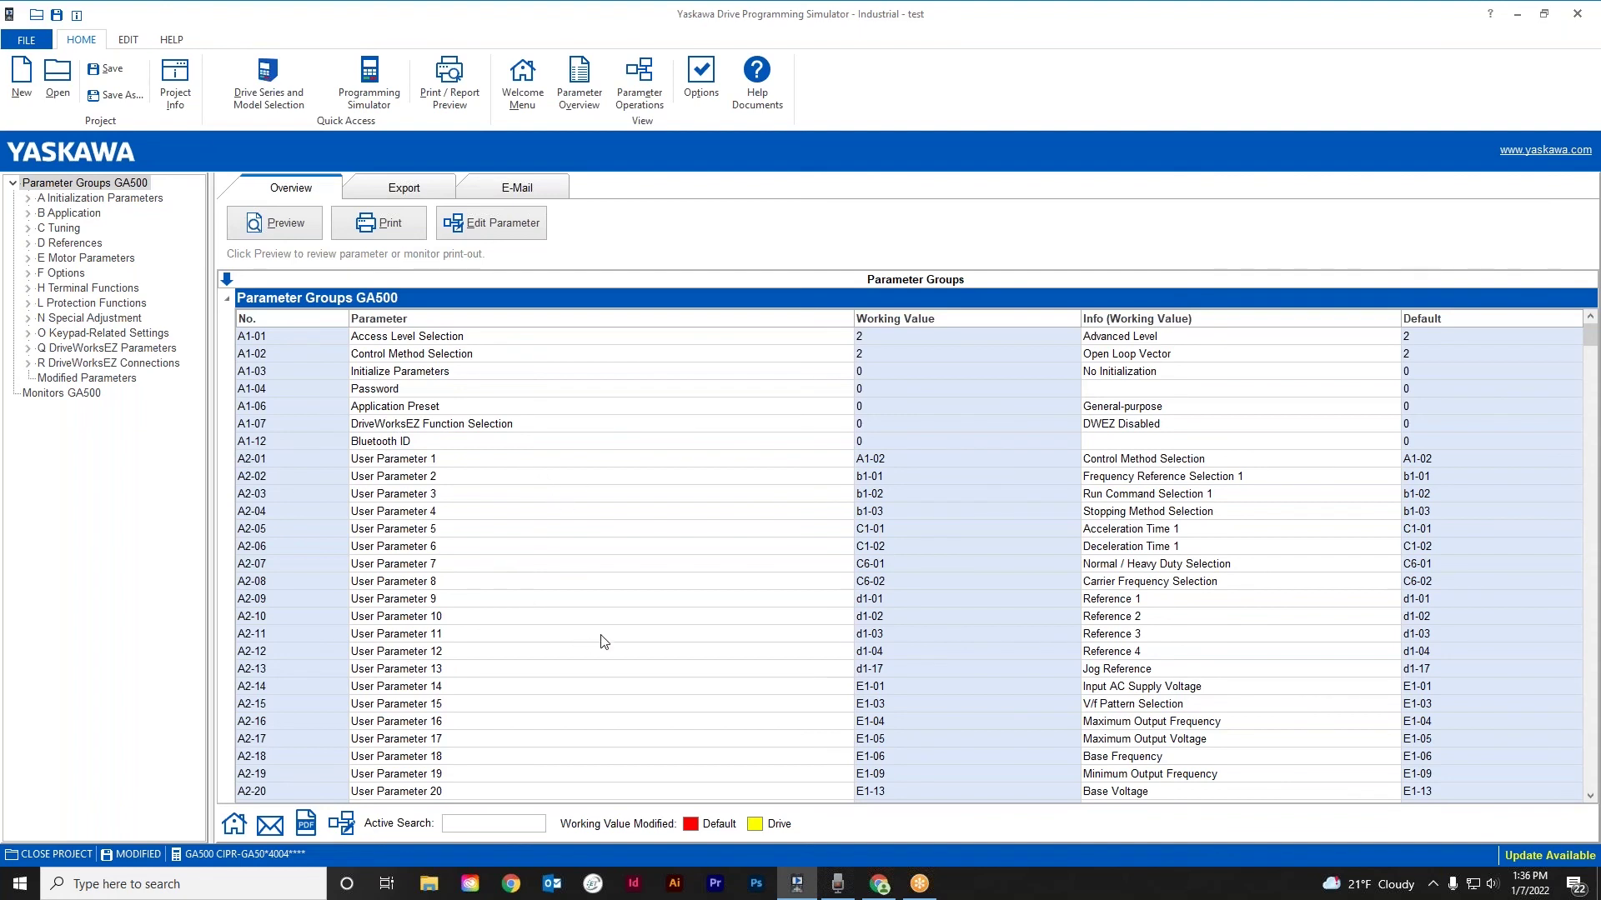
{"action": "left_click", "coordinate": [111, 379]}
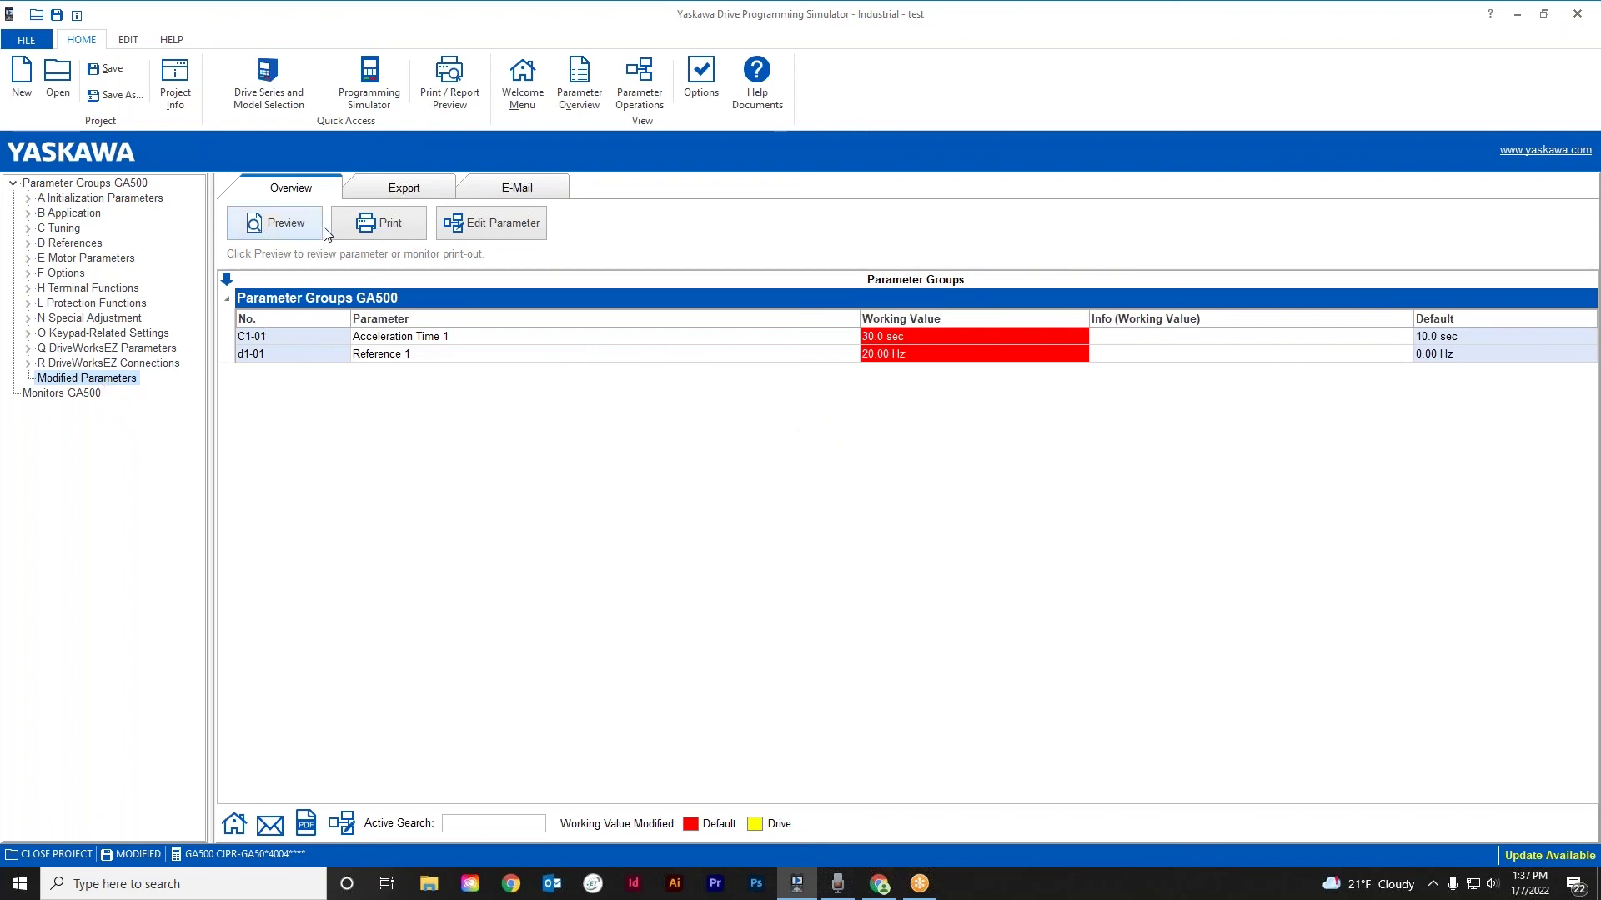
Step: Show the Export page offering PDF, XLS, RTF, HTM and image formats for the modified-parameter list
{"action": "left_click", "coordinate": [401, 192]}
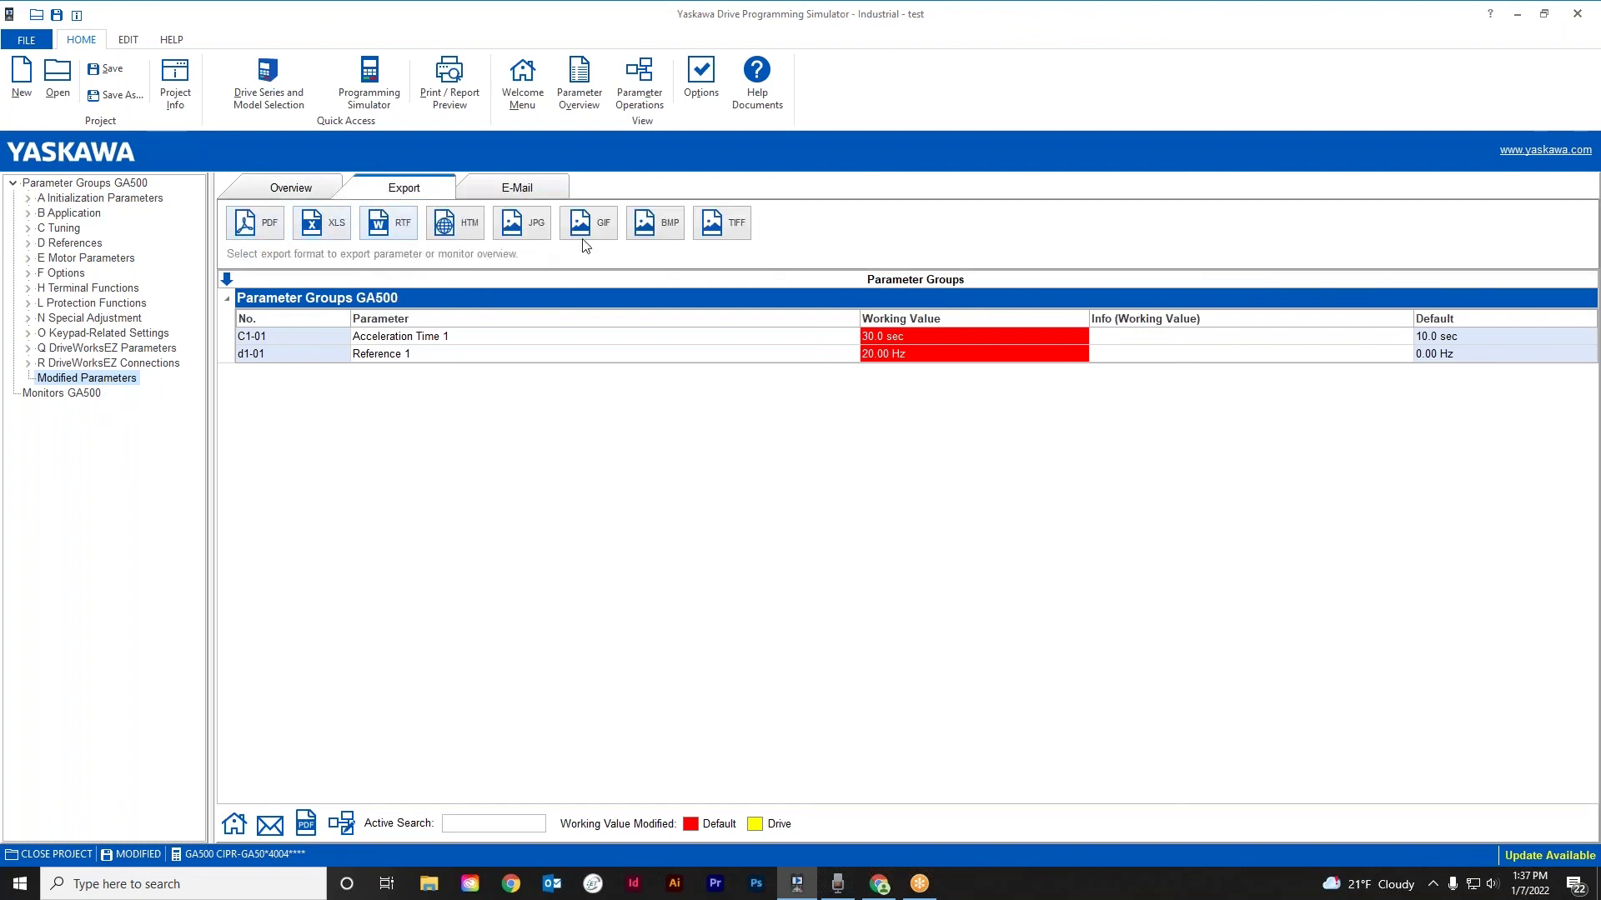
{"action": "left_click", "coordinate": [290, 191]}
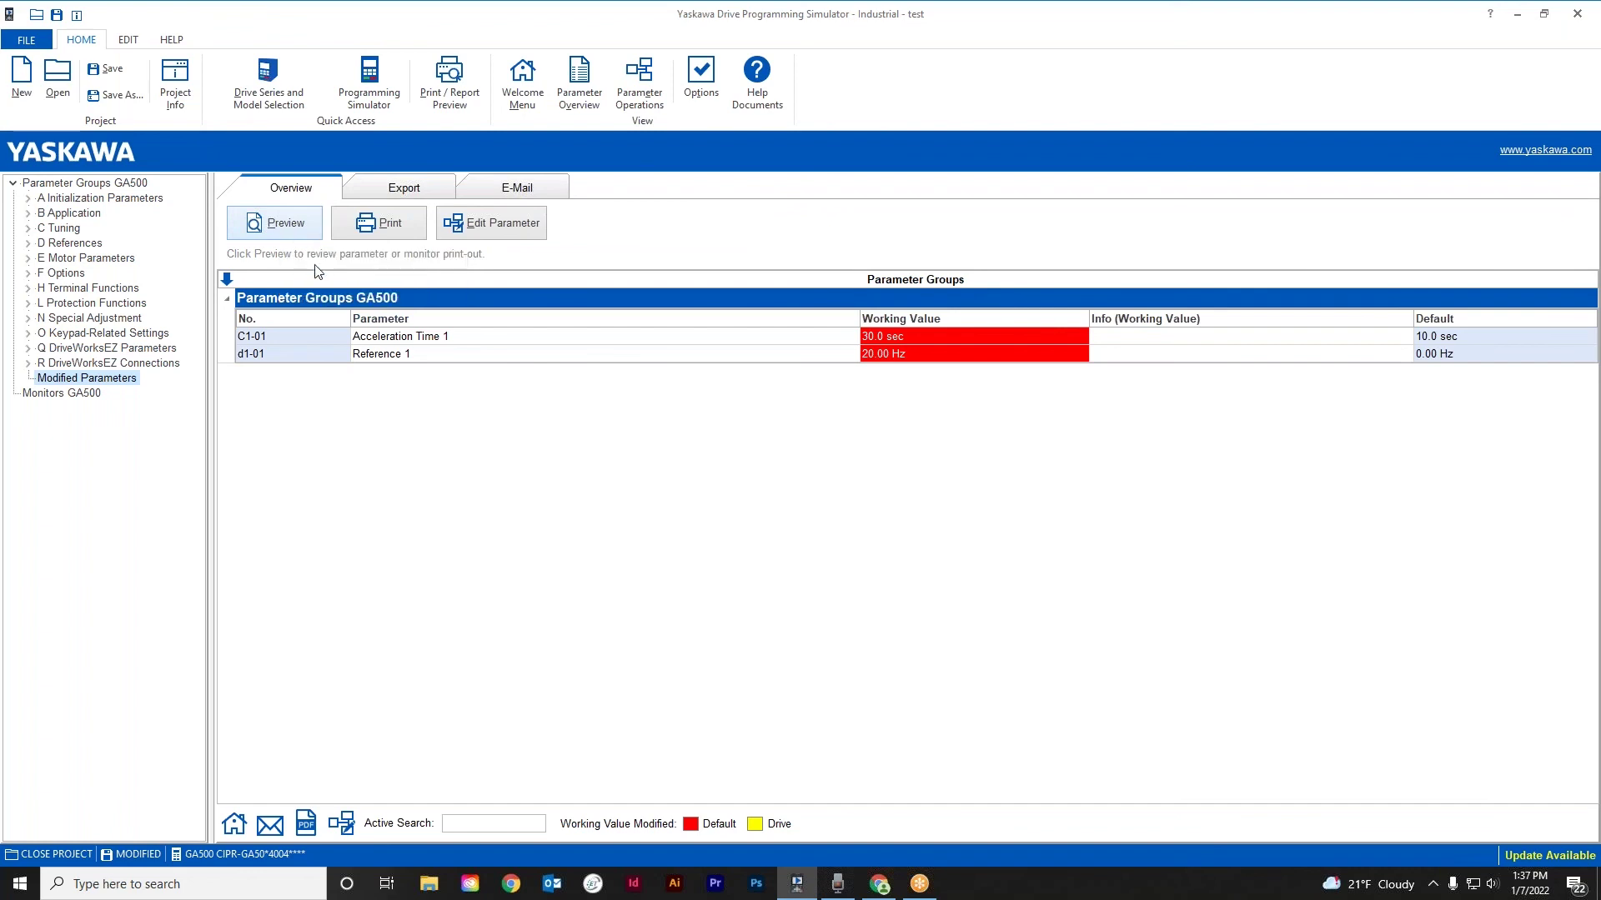
{"action": "left_click", "coordinate": [398, 190]}
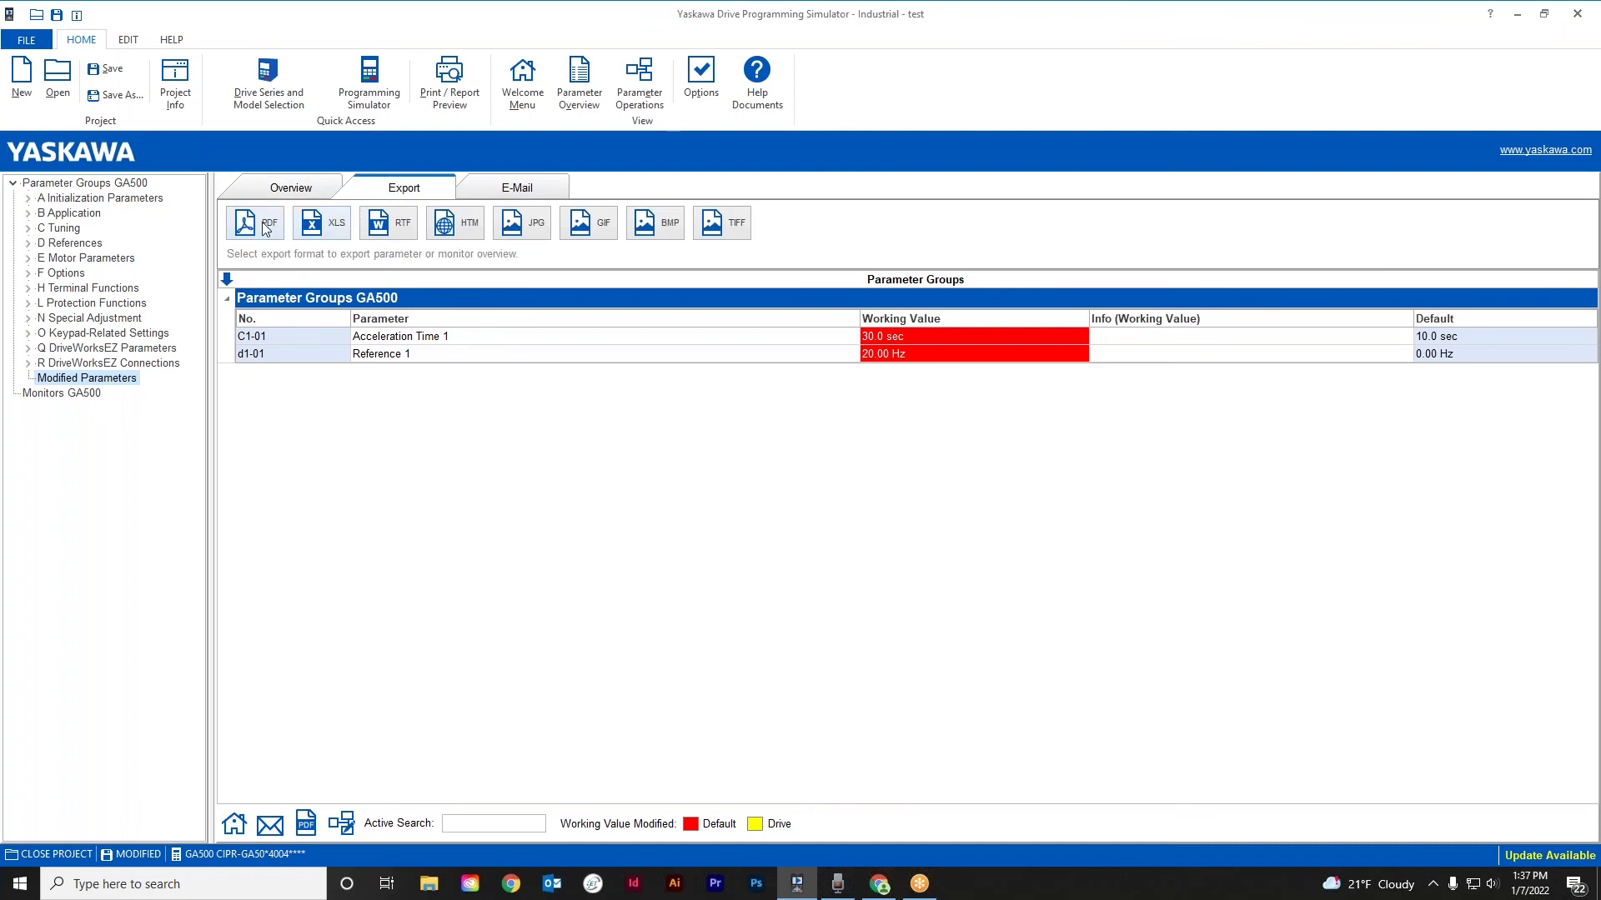